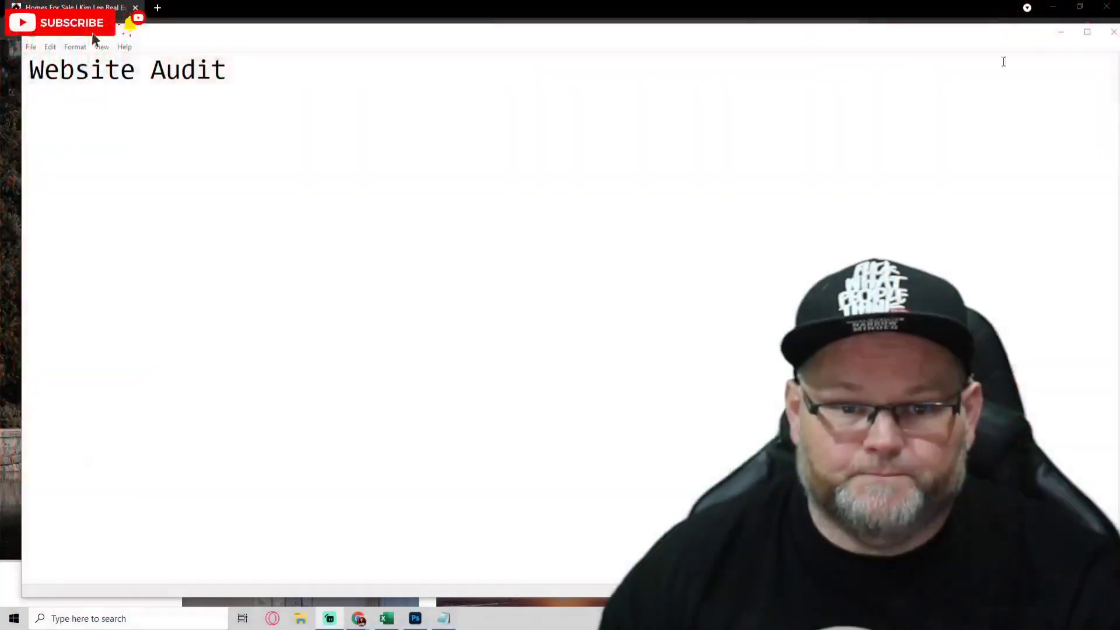
Minimize the audit notes and scroll through the kimlee.ca homepage in Chrome.
click(1061, 31)
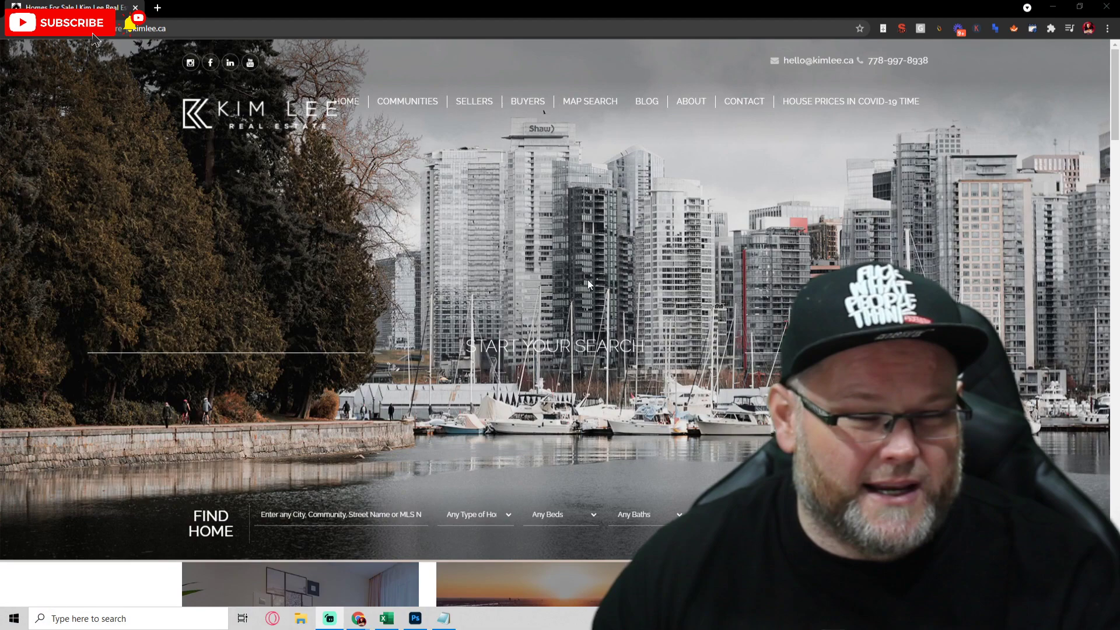
scroll(587, 280, down, 5)
scroll(587, 278, up, 5)
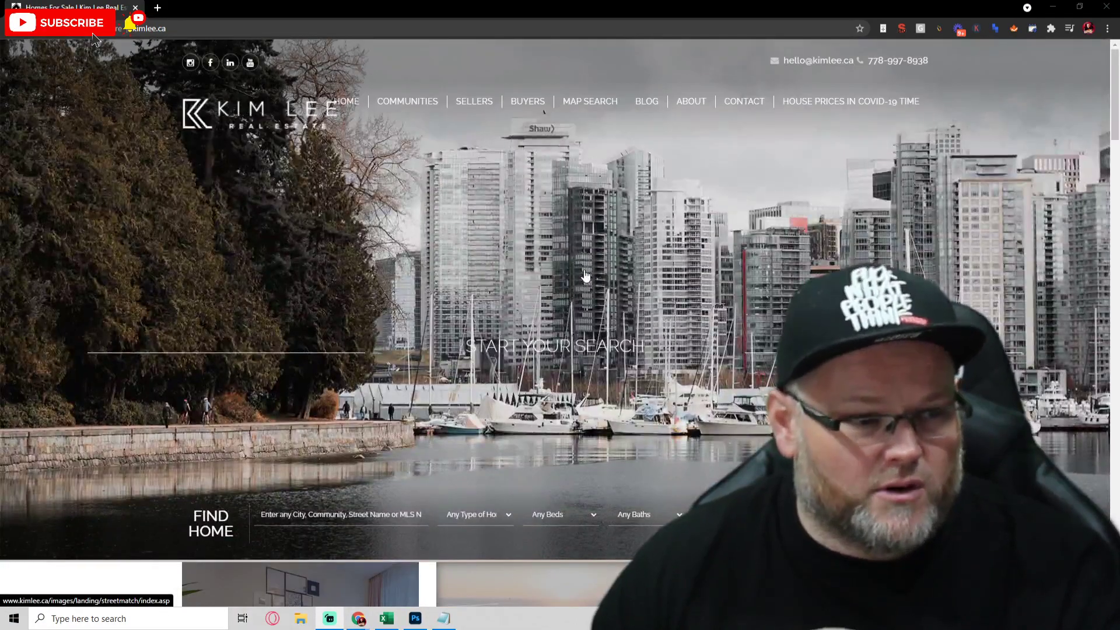
scroll(585, 273, down, 5)
scroll(583, 268, up, 5)
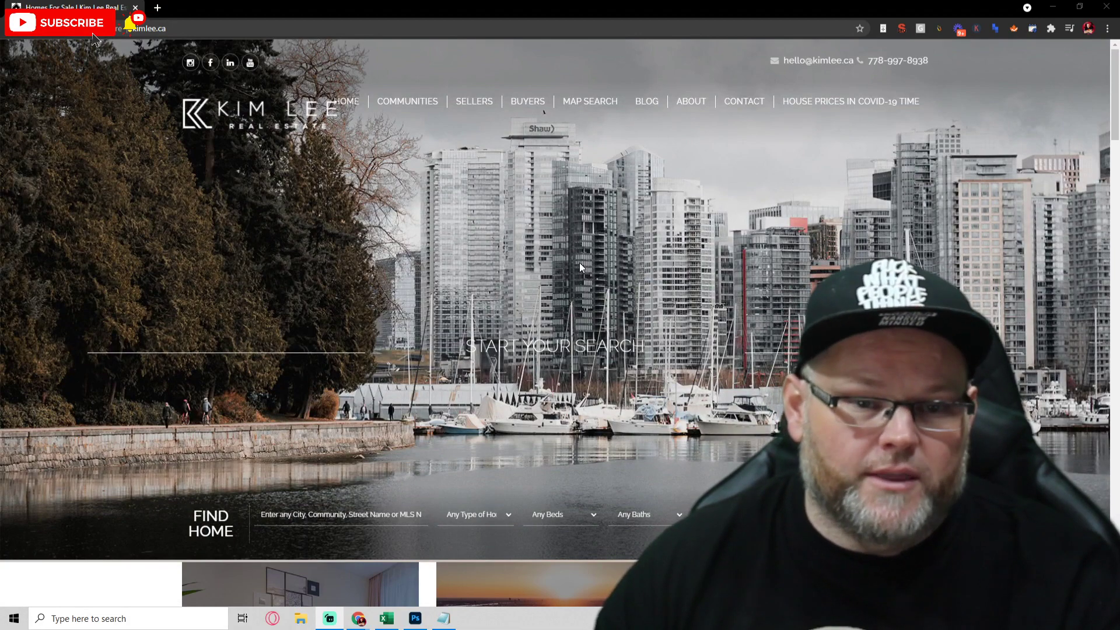
scroll(580, 268, down, 2)
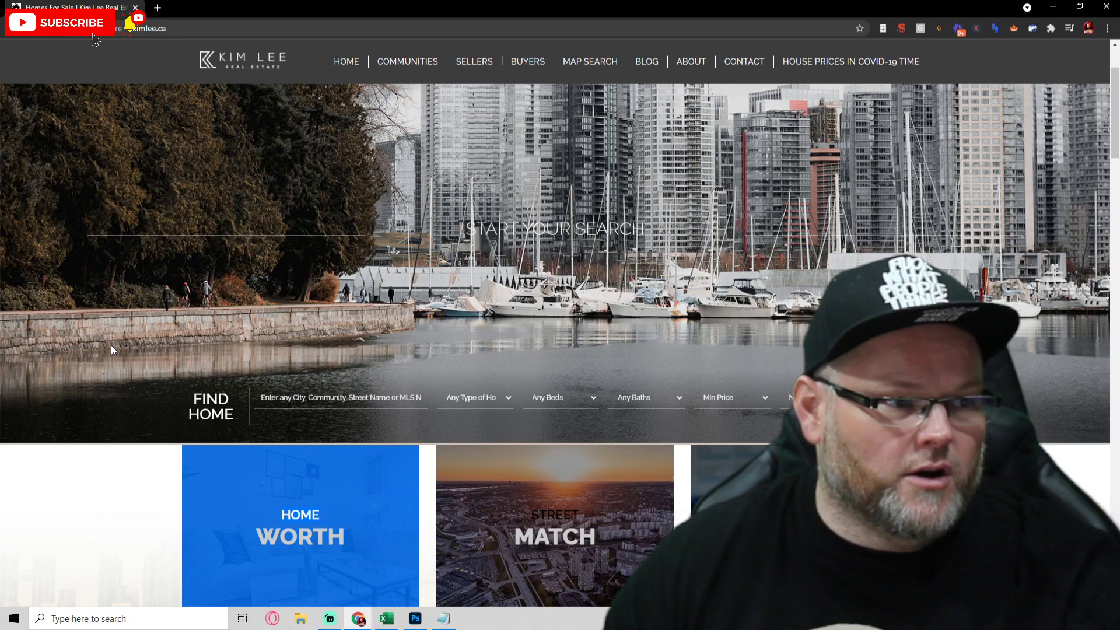
Dismiss the open-tabs search list and reload the homepage.
key(ctrl+shift+a)
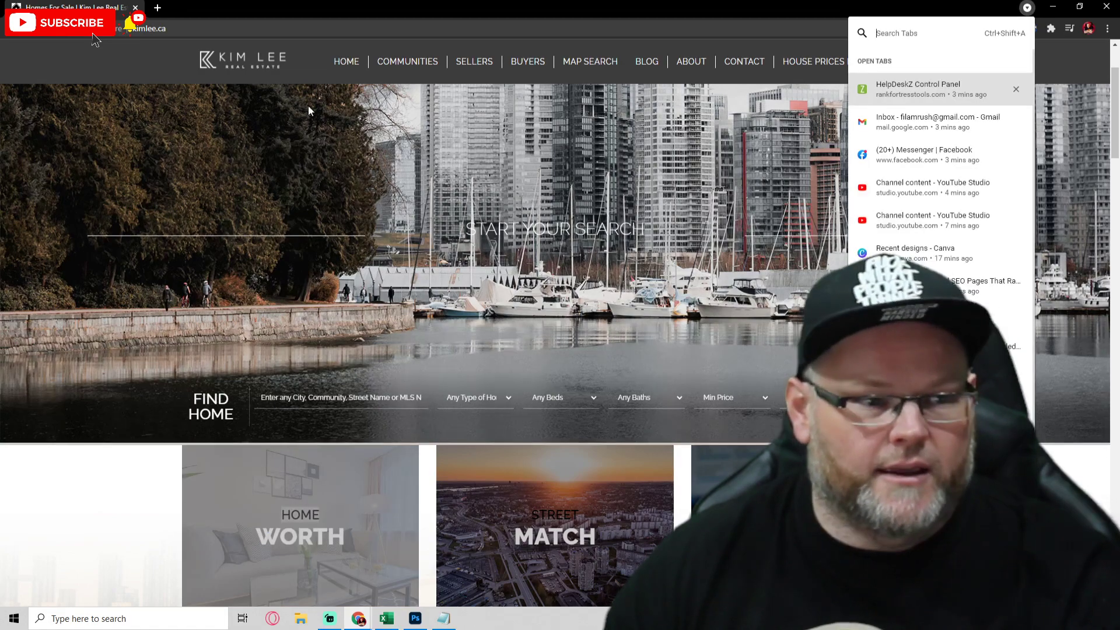
drag(295, 74, 162, 175)
click(339, 64)
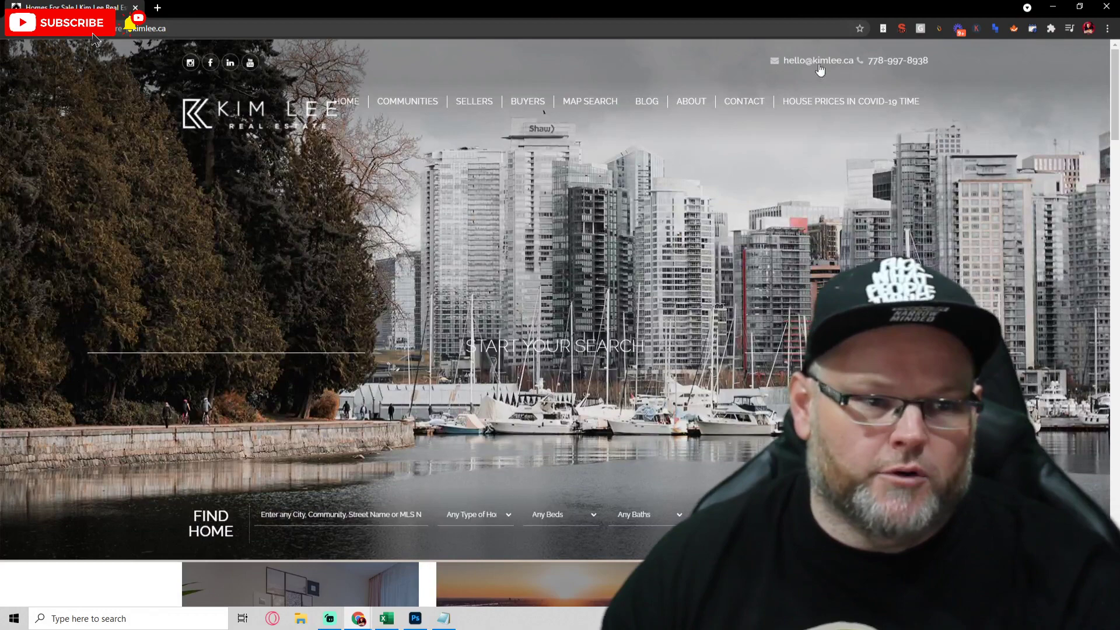
scroll(870, 67, down, 5)
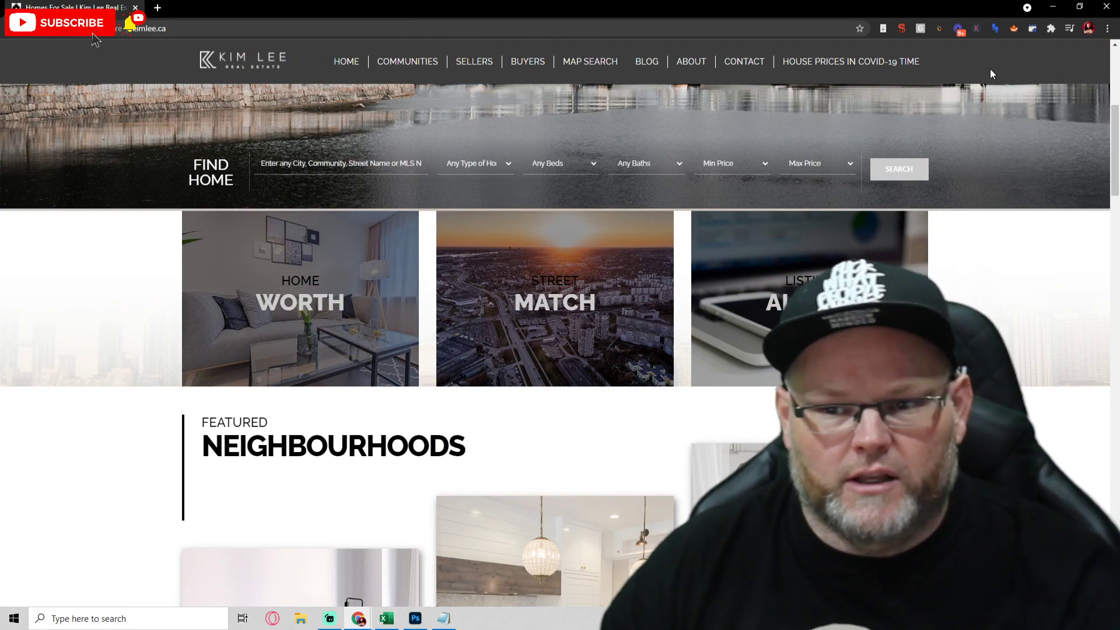
scroll(973, 93, up, 5)
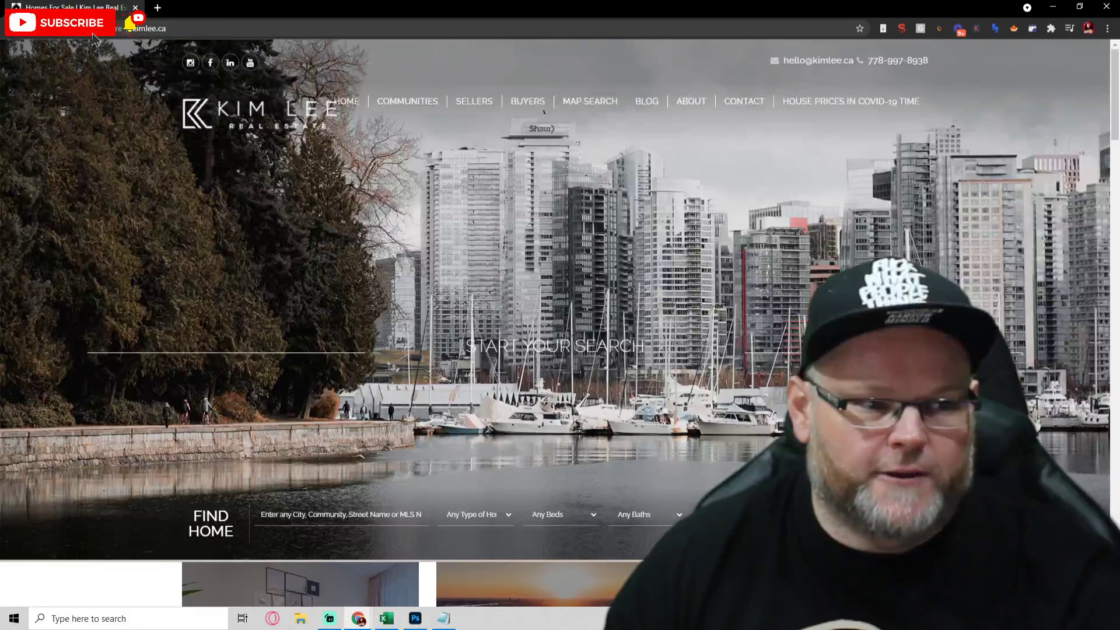
scroll(810, 409, down, 5)
scroll(809, 408, down, 2)
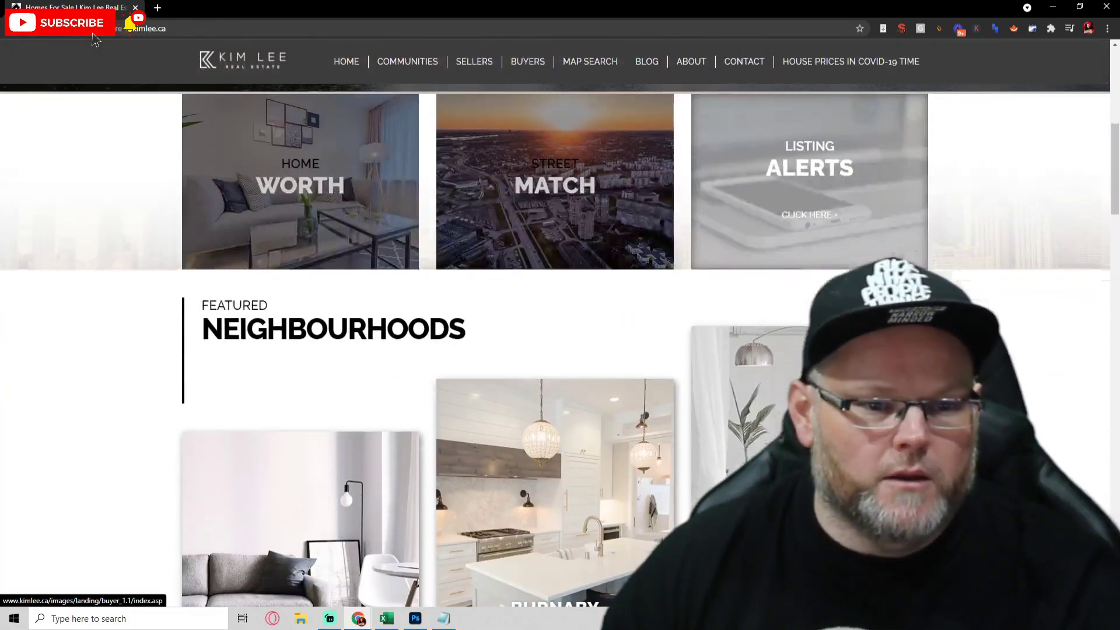
scroll(554, 345, down, 10)
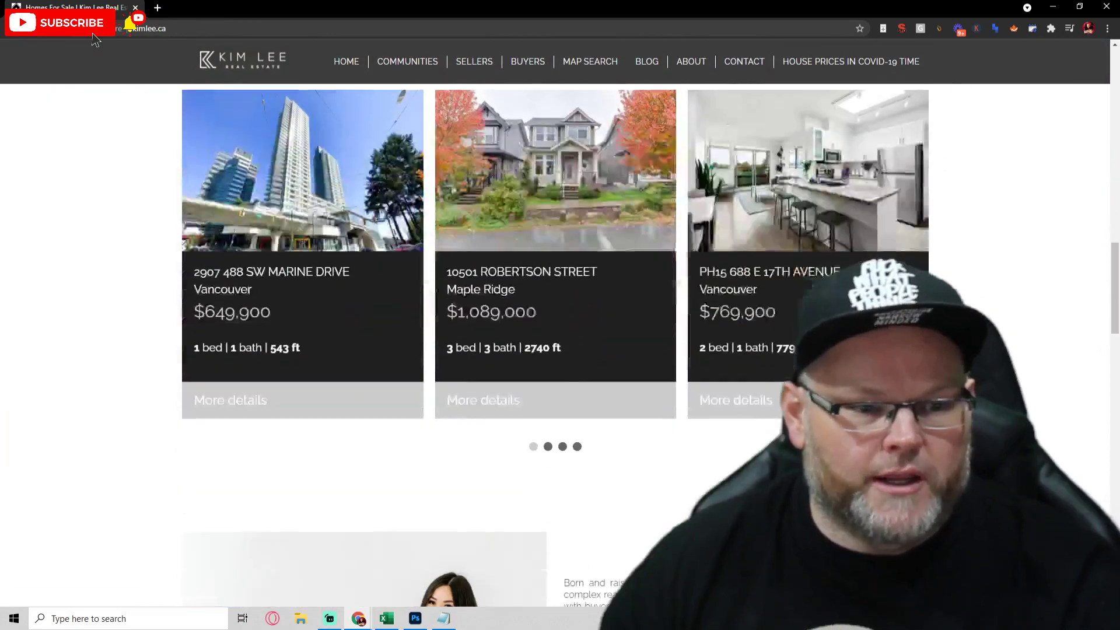
scroll(555, 344, down, 12)
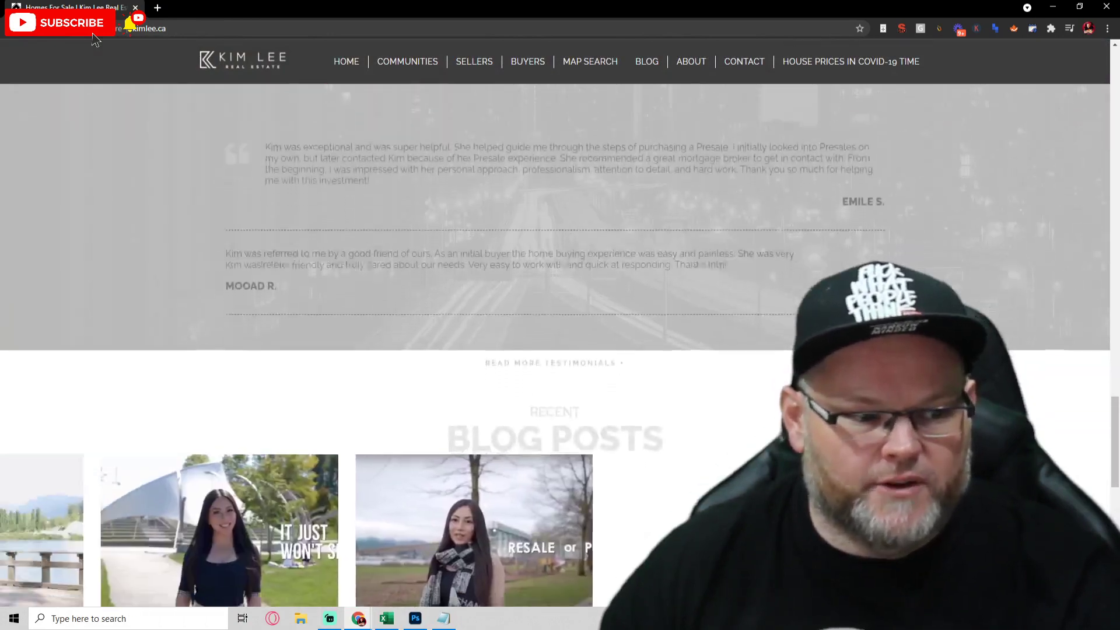
scroll(554, 344, up, 8)
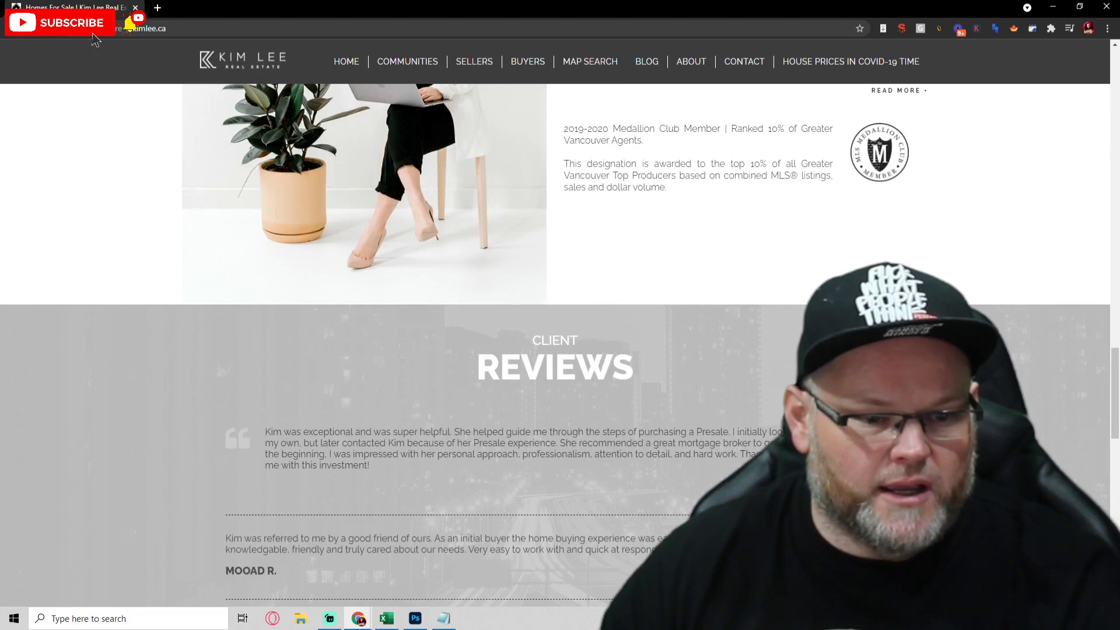
scroll(555, 345, down, 6)
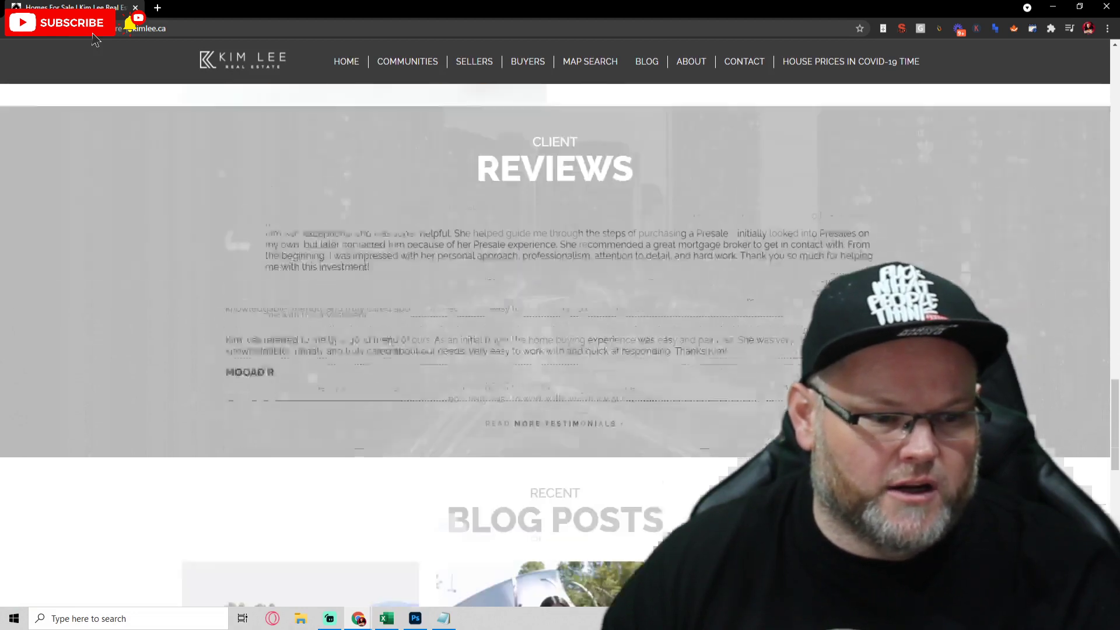
scroll(554, 344, down, 10)
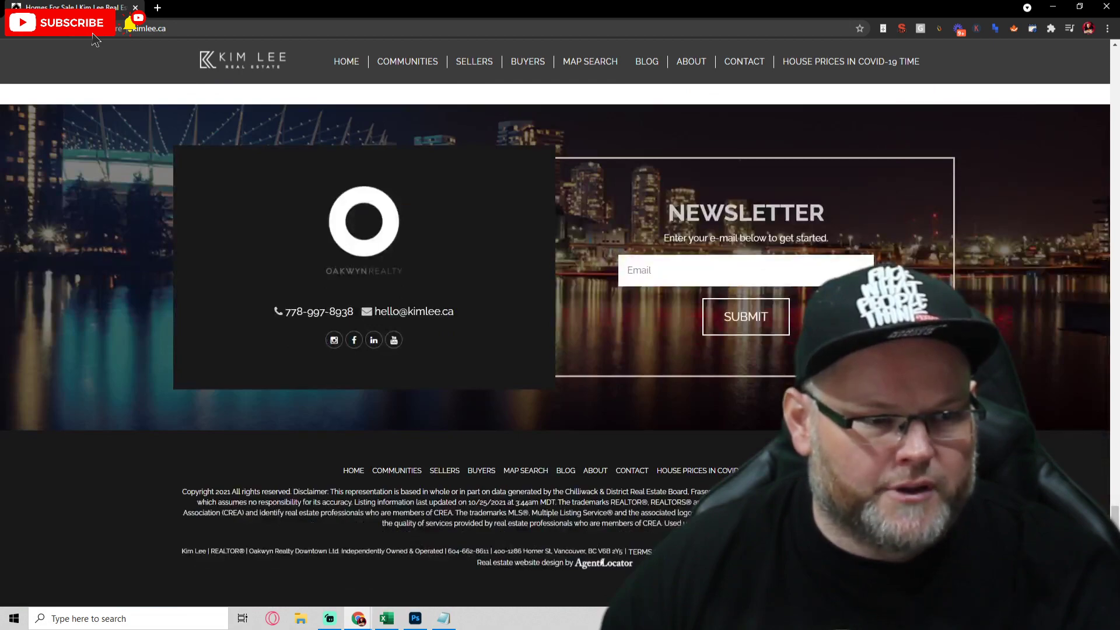
scroll(554, 344, up, 12)
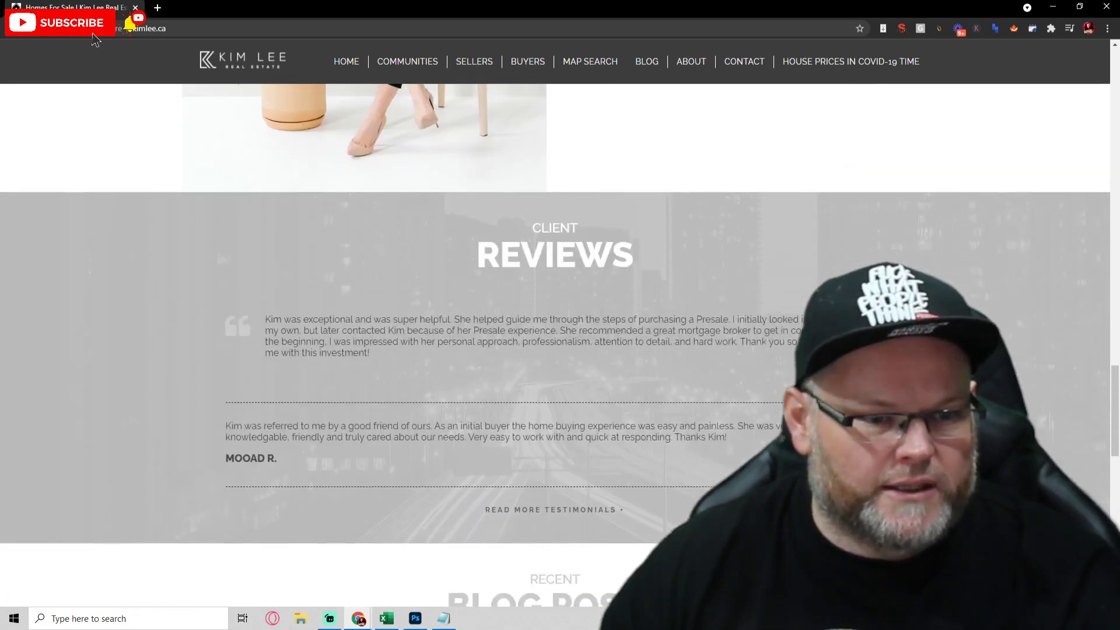
scroll(817, 193, up, 10)
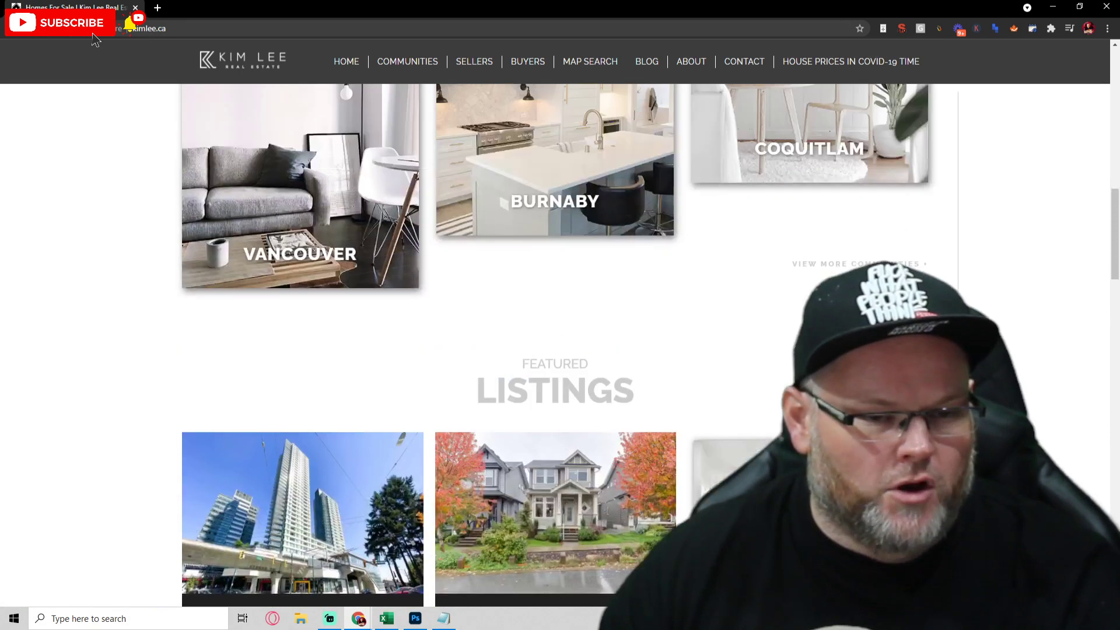
scroll(817, 193, down, 5)
scroll(816, 192, down, 10)
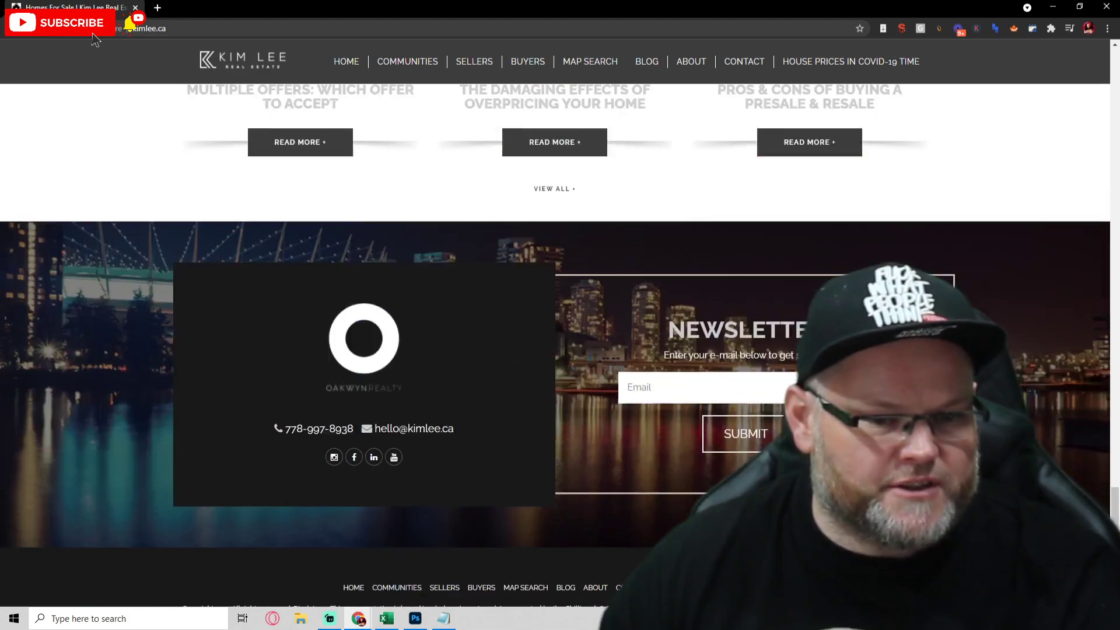
scroll(554, 335, up, 10)
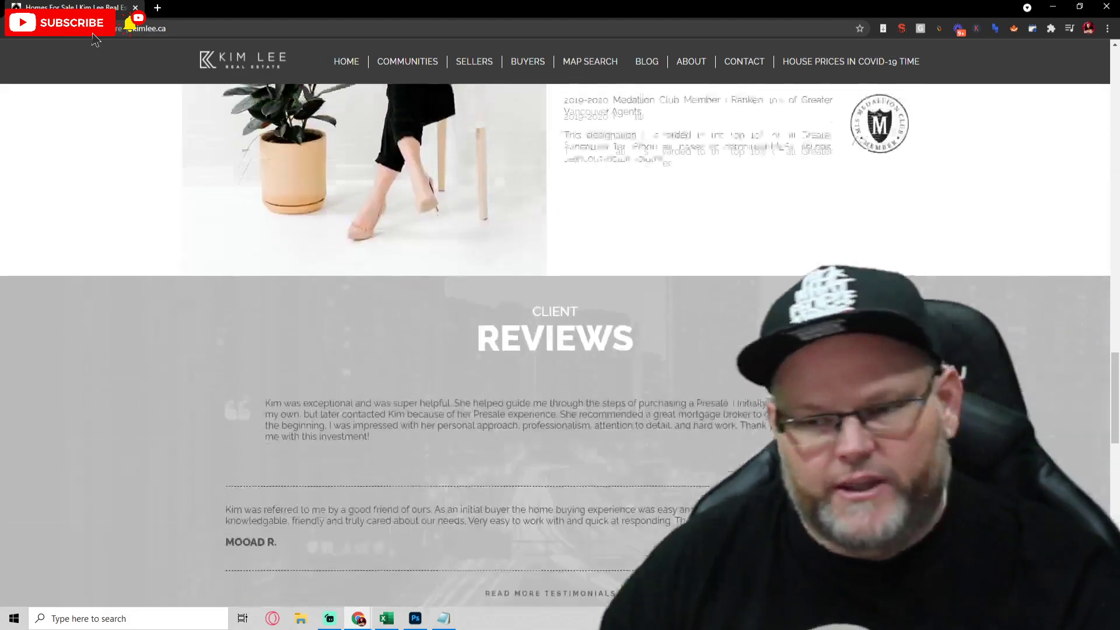
scroll(554, 345, up, 15)
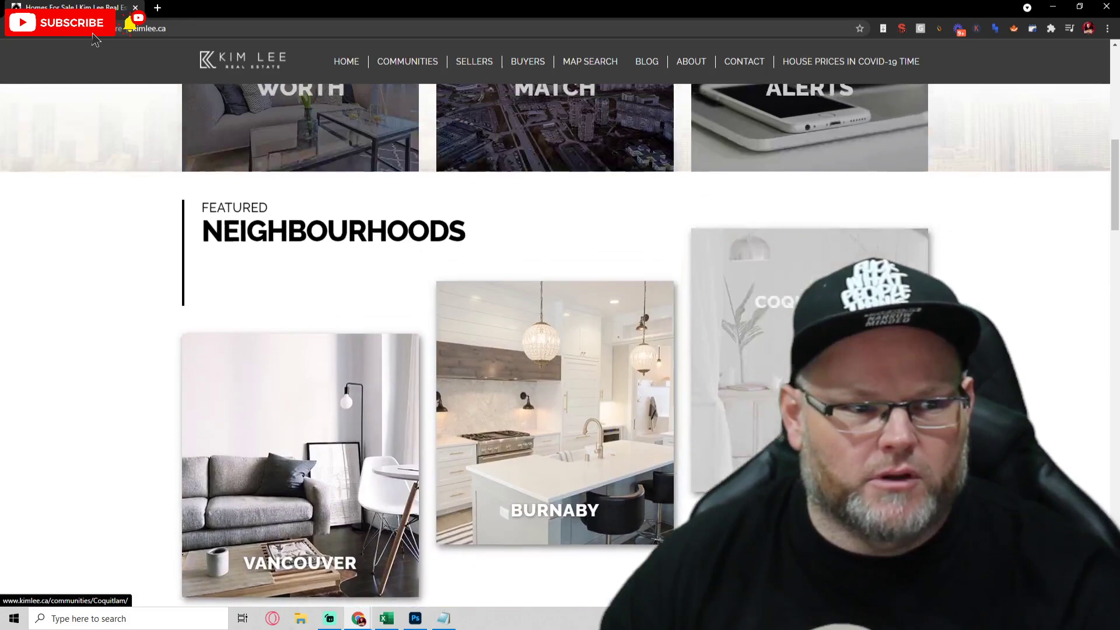
scroll(554, 335, up, 4)
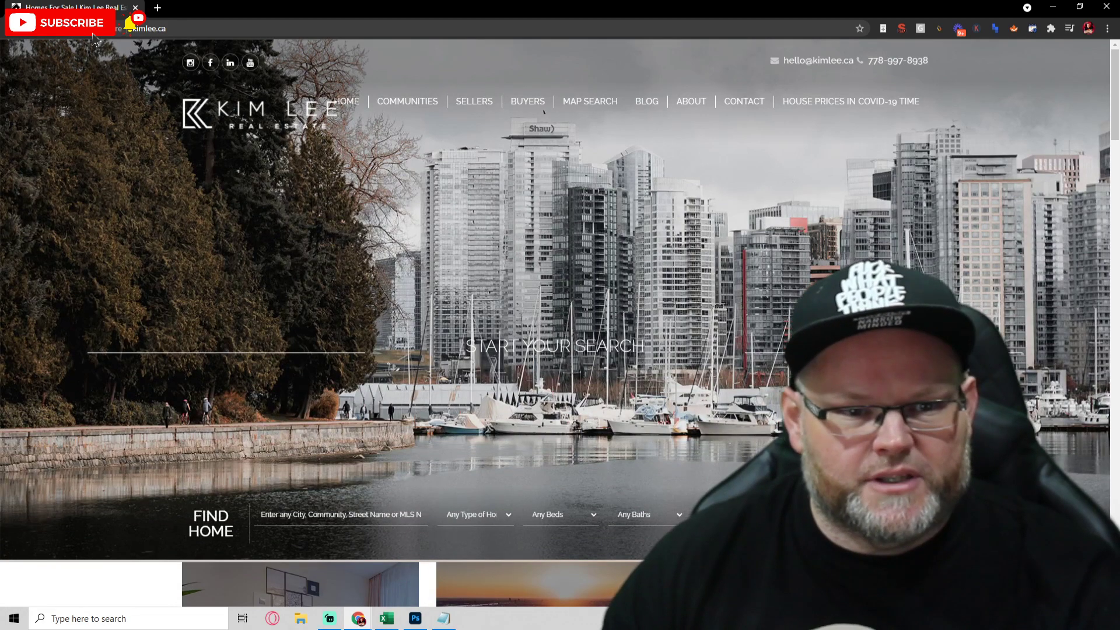
scroll(794, 324, down, 10)
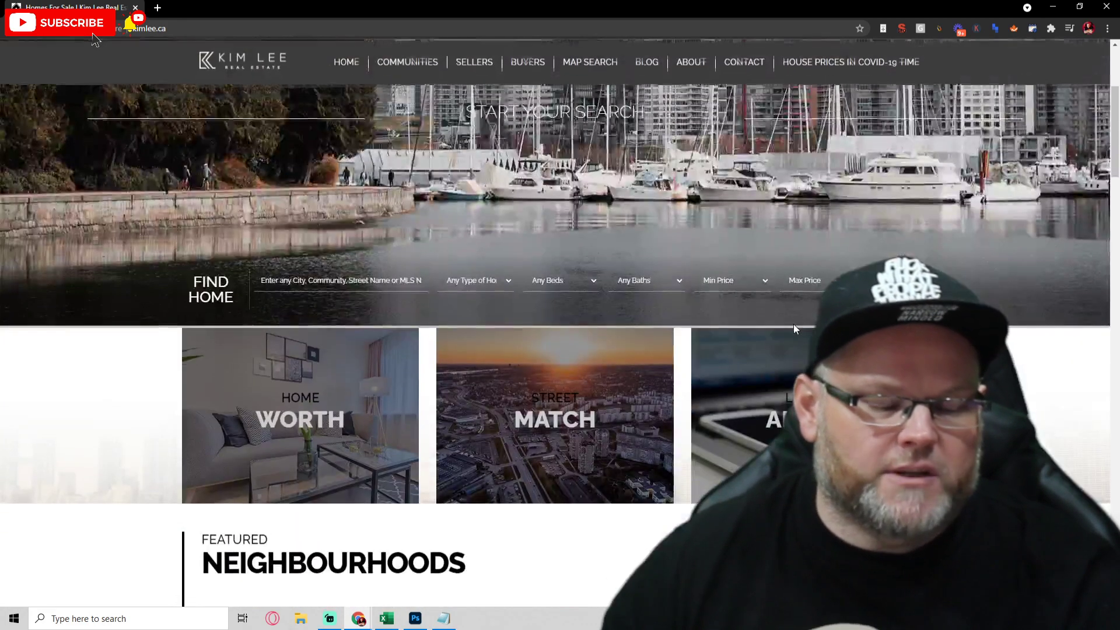
scroll(789, 327, down, 7)
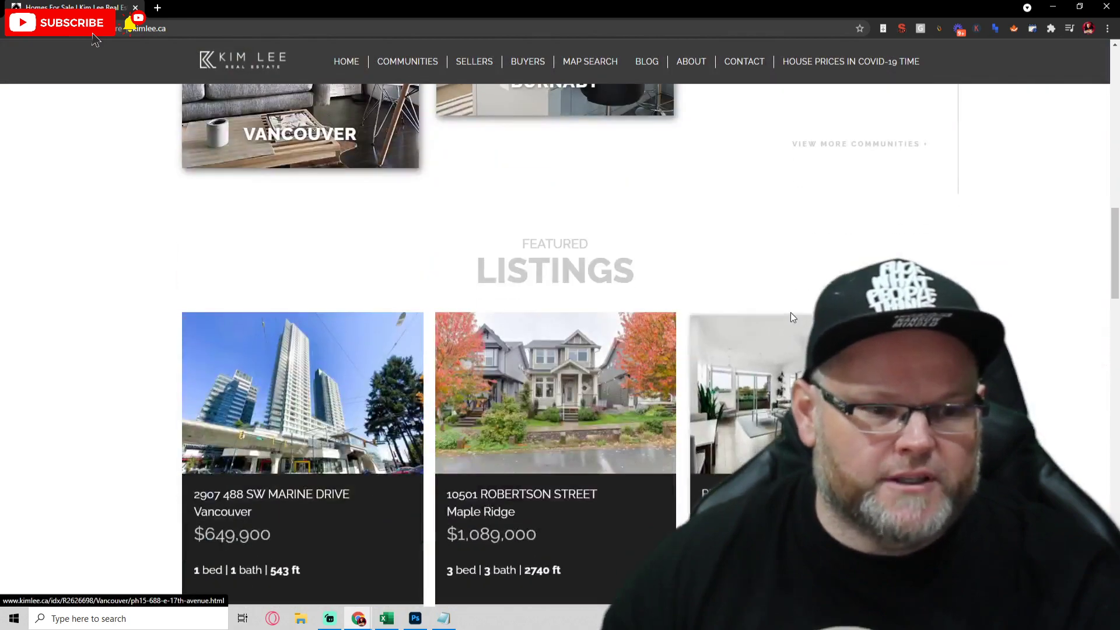
scroll(575, 326, down, 6)
scroll(574, 327, down, 12)
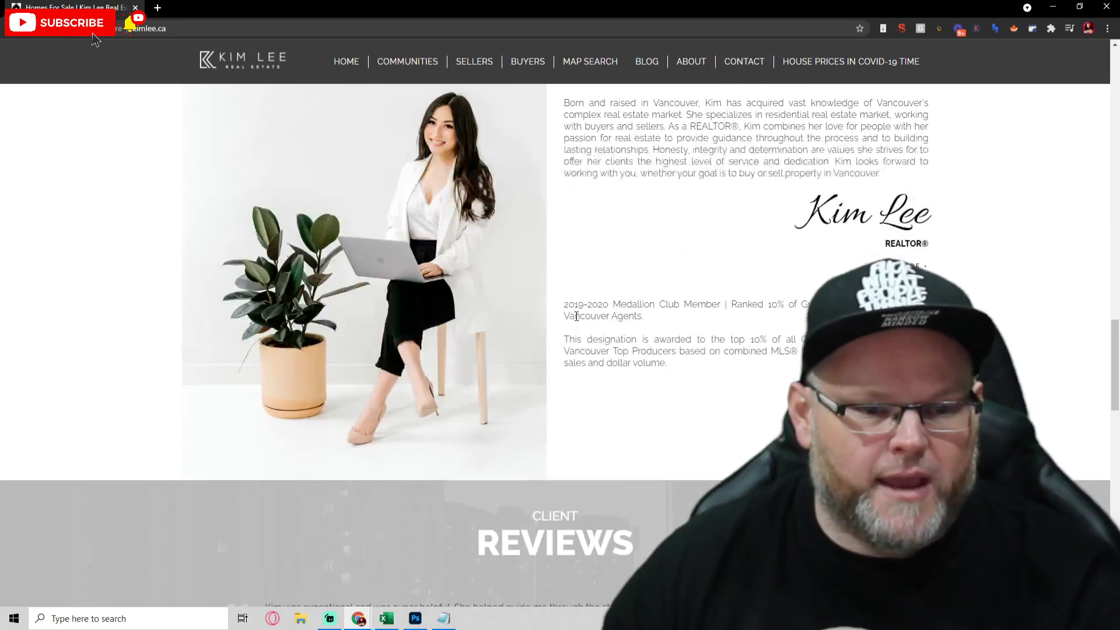
scroll(579, 313, down, 12)
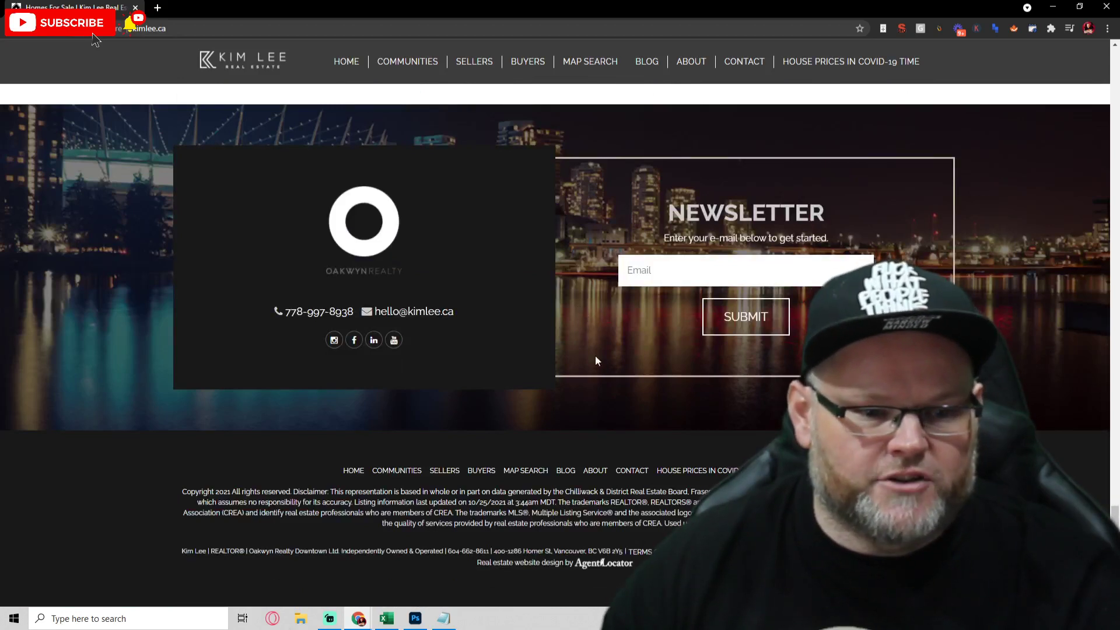
Open the footer CONTACT link in a new tab and look over the Contact page.
right_click(640, 473)
click(665, 480)
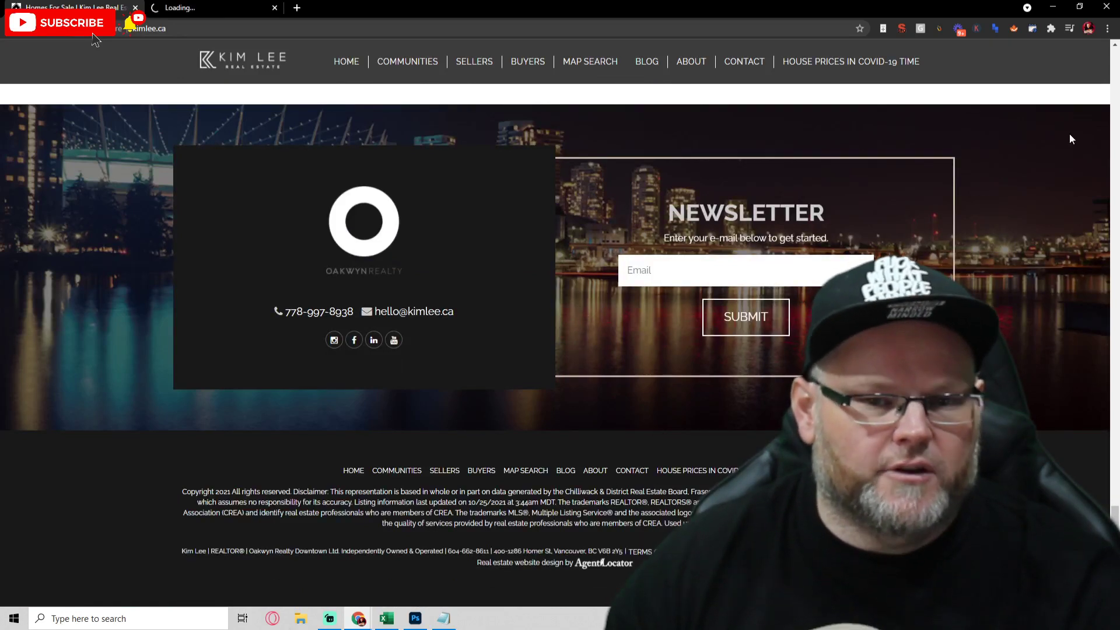
scroll(1112, 84, up, 15)
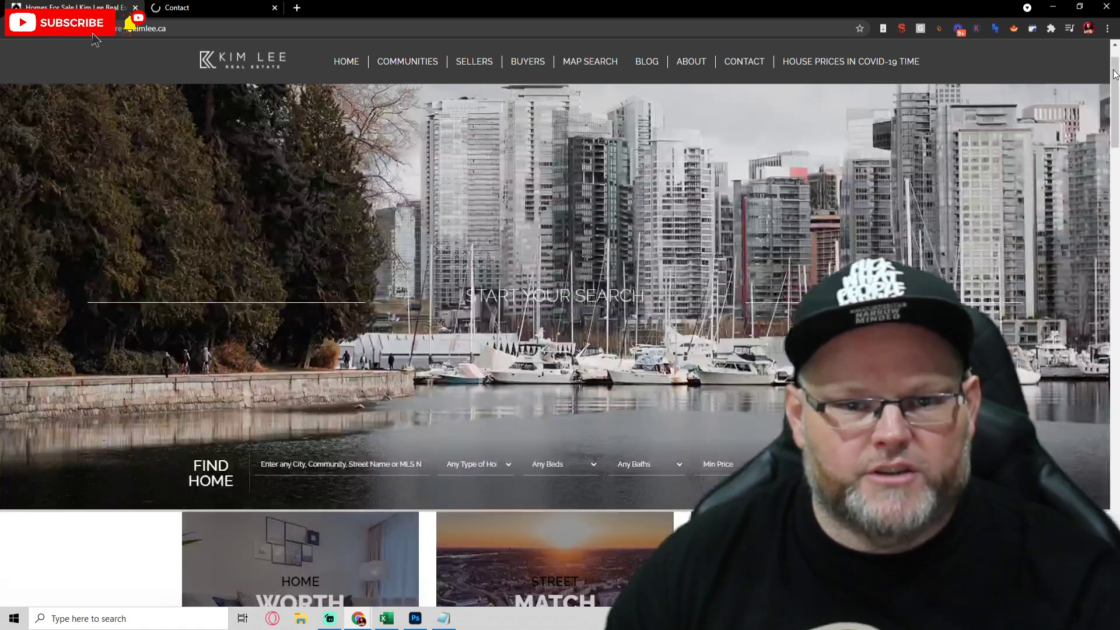
click(185, 7)
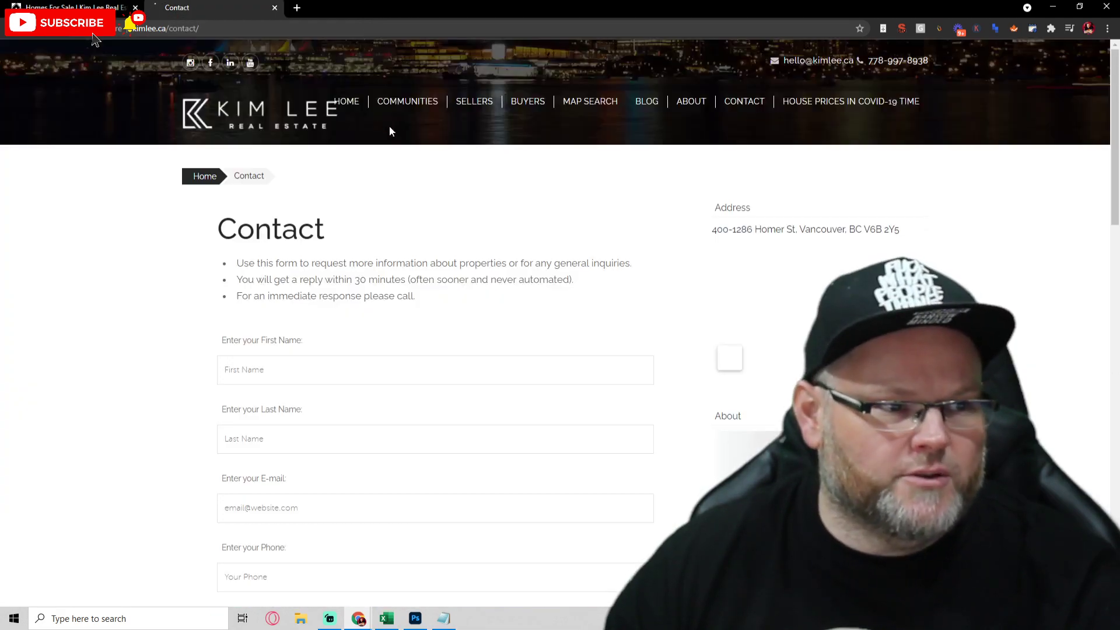
scroll(498, 157, down, 6)
scroll(500, 160, up, 4)
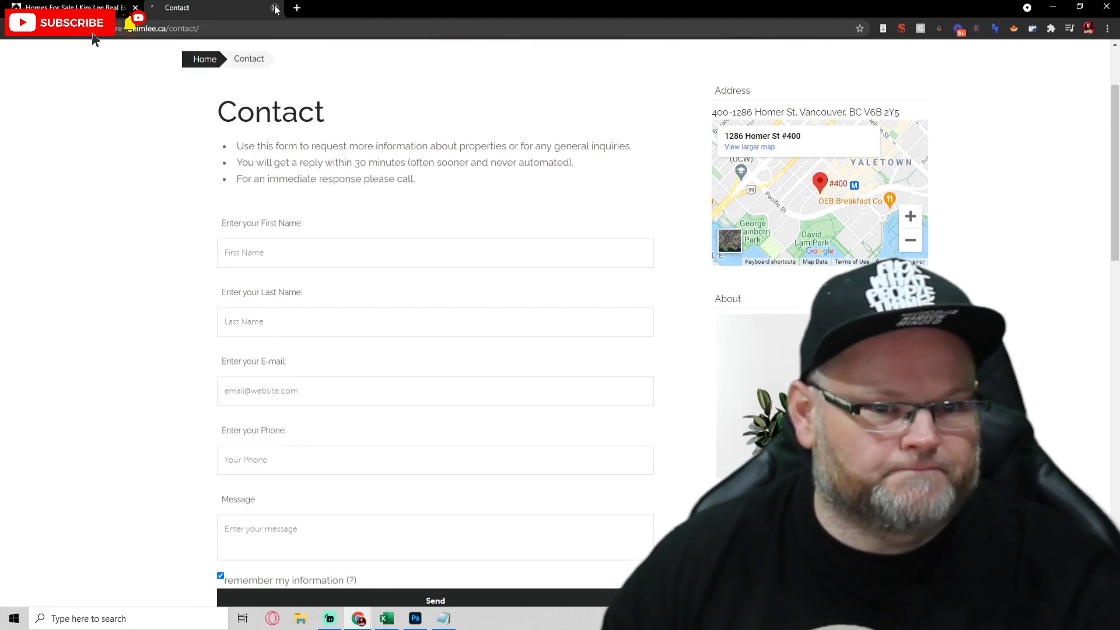
View the office address on a larger Google map, then close the Maps and Contact tabs.
click(766, 148)
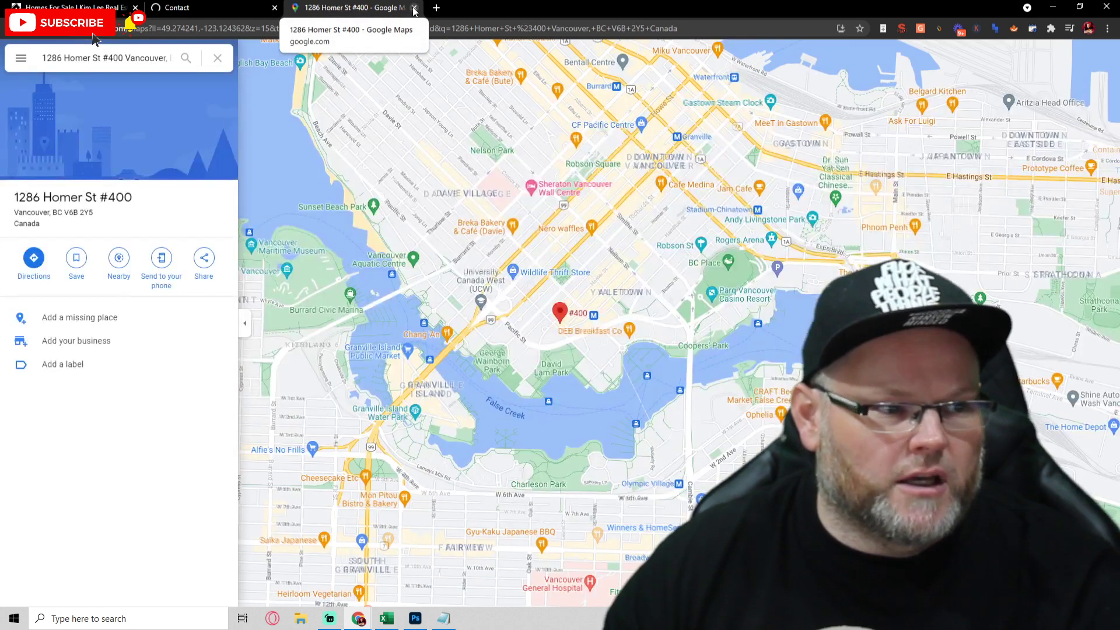
click(414, 8)
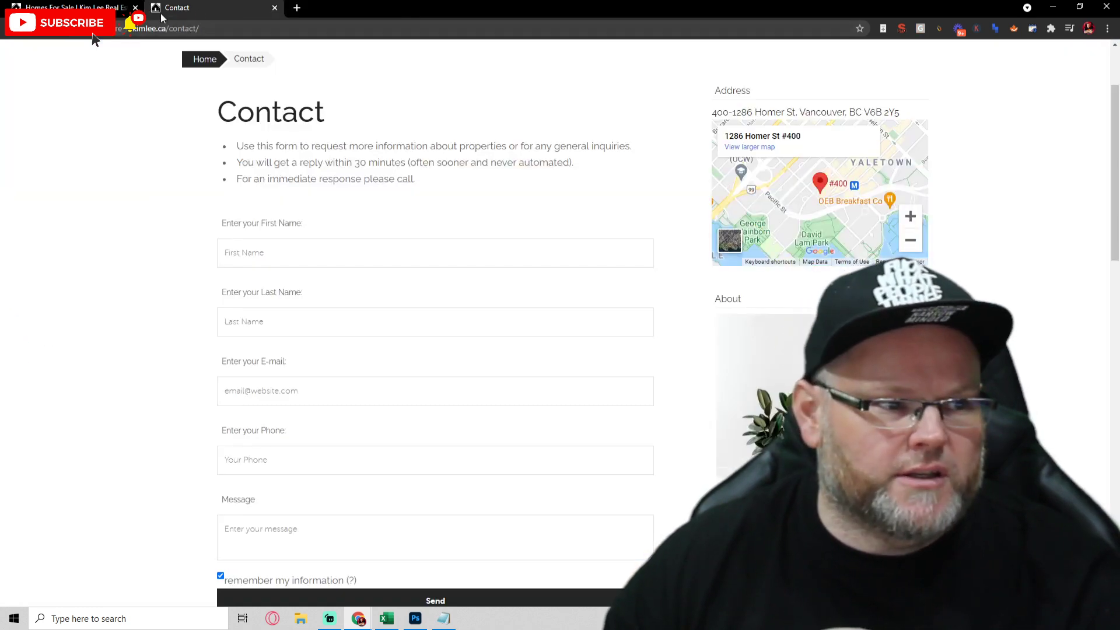
click(275, 8)
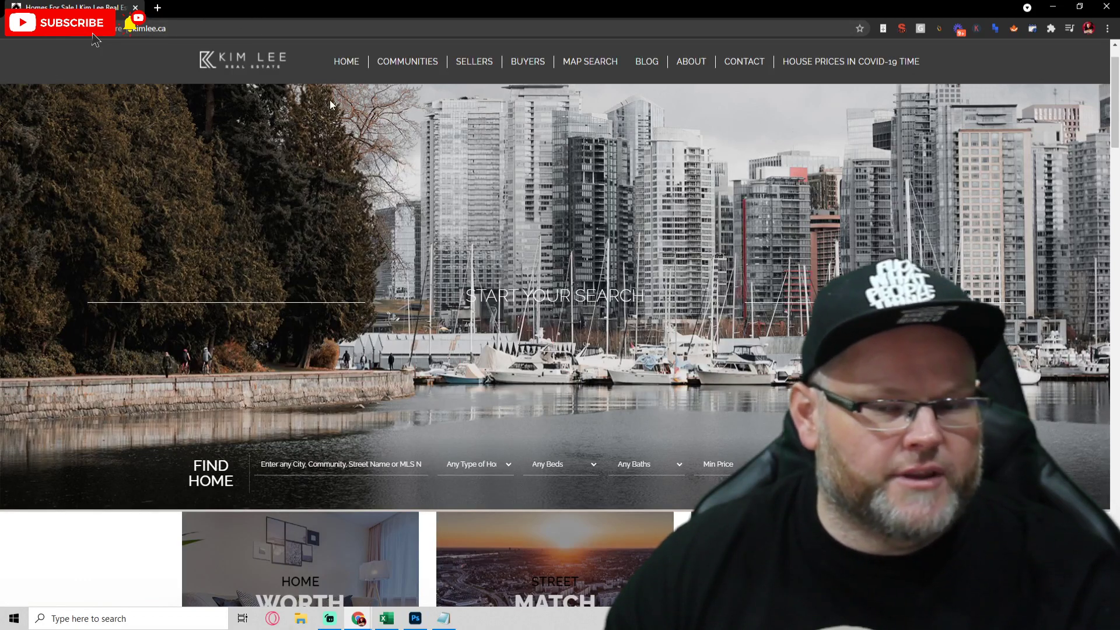
scroll(824, 179, up, 1)
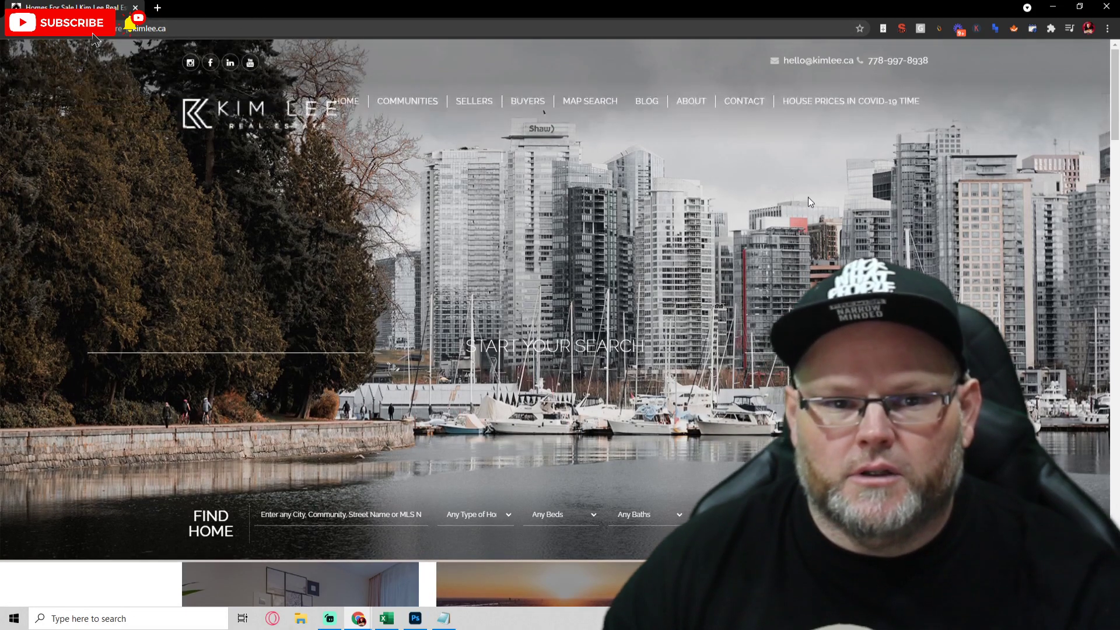
Check the homepage's SEO META summary (36-character title, 33-character description), then reopen it after scrolling.
click(903, 27)
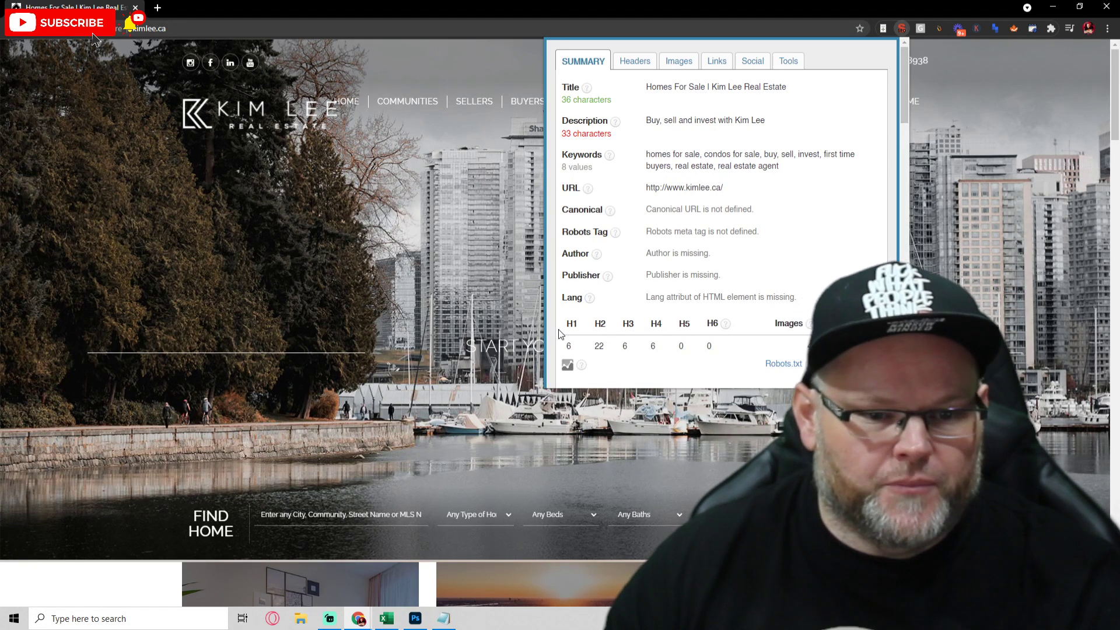
click(401, 257)
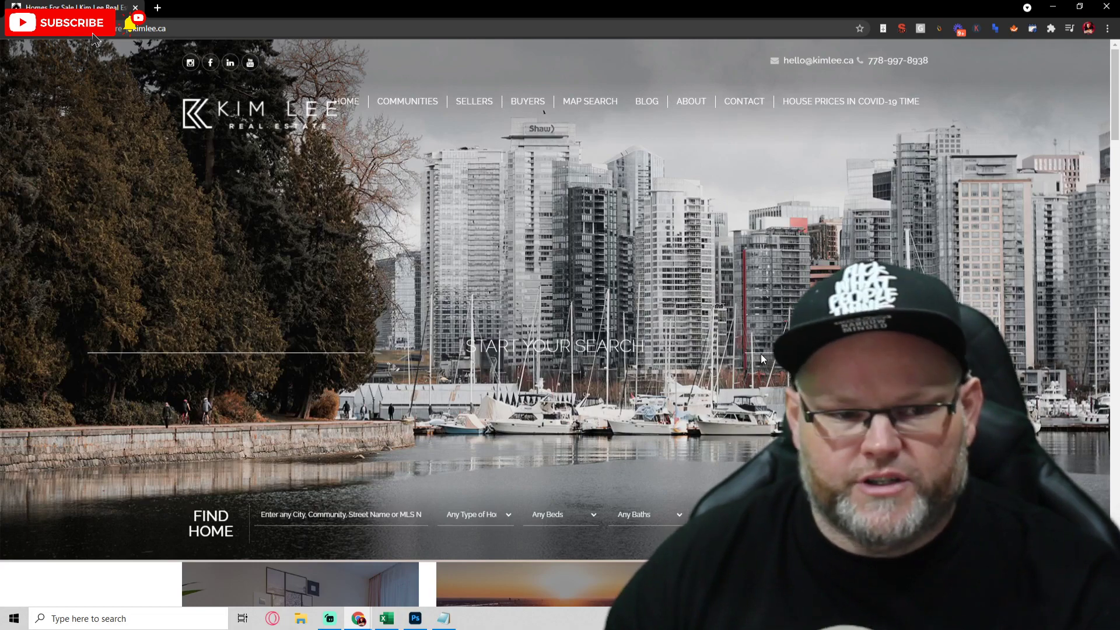
scroll(761, 355, down, 7)
scroll(758, 355, down, 4)
scroll(465, 273, up, 10)
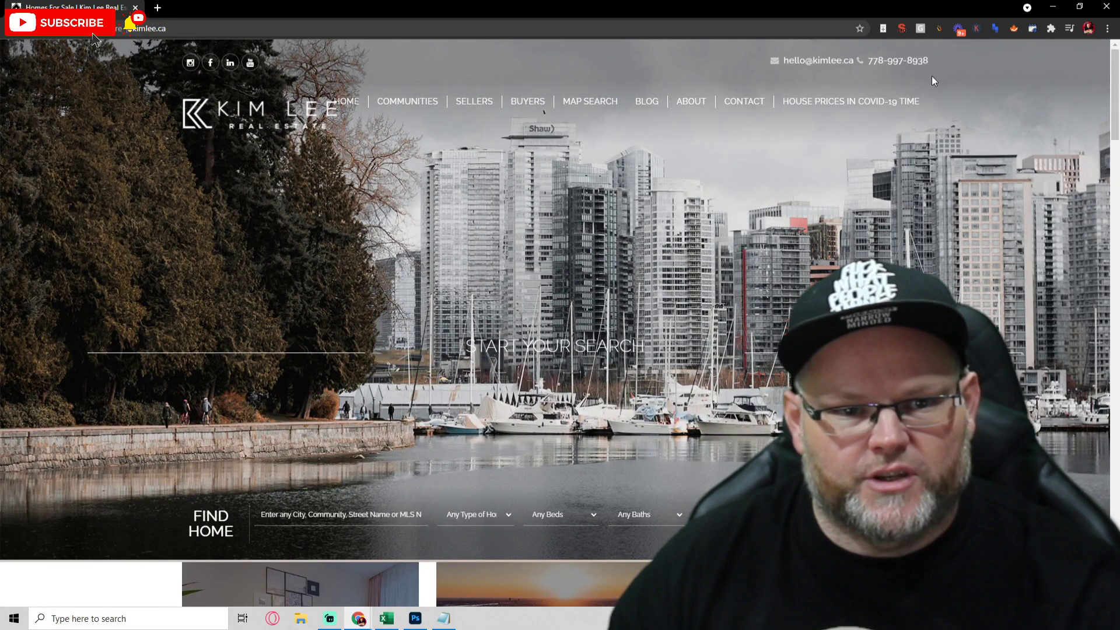
click(902, 29)
click(641, 60)
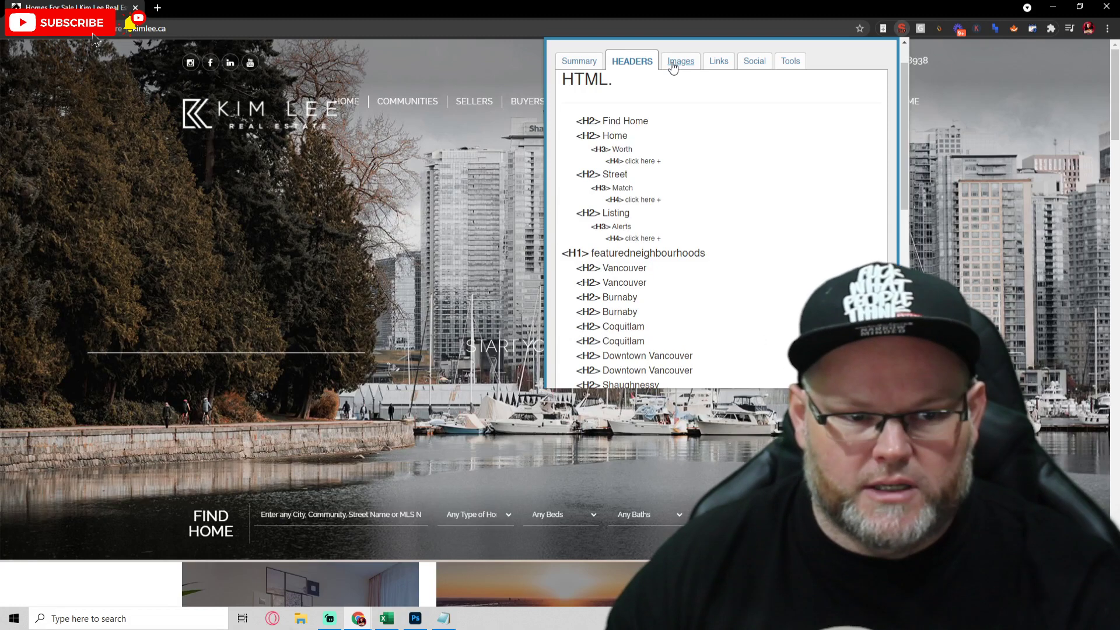
click(674, 66)
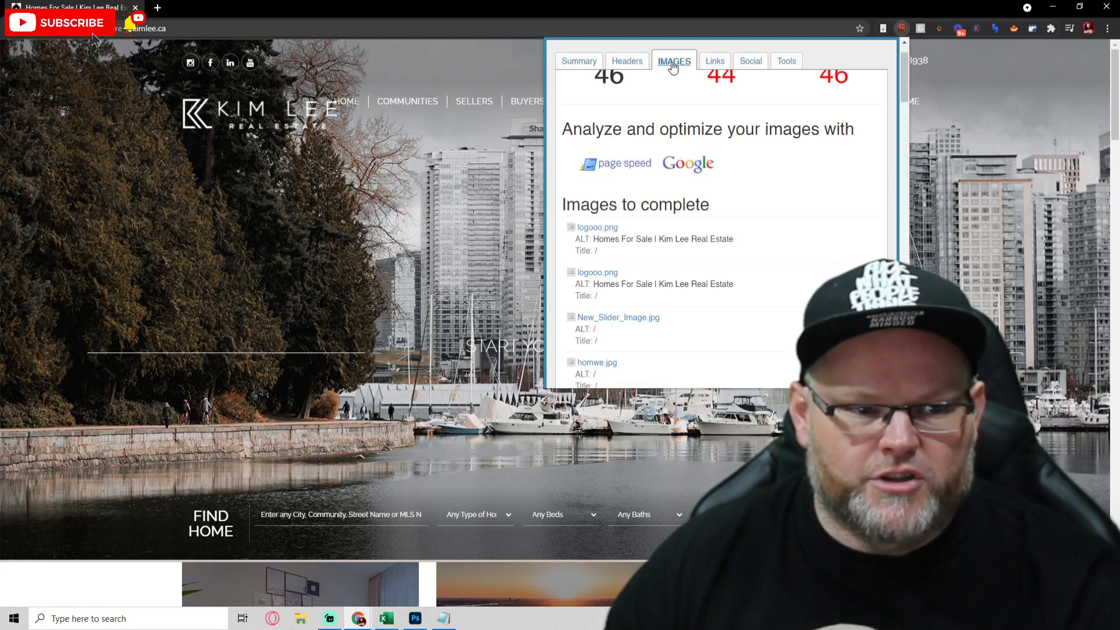
scroll(722, 153, up, 1)
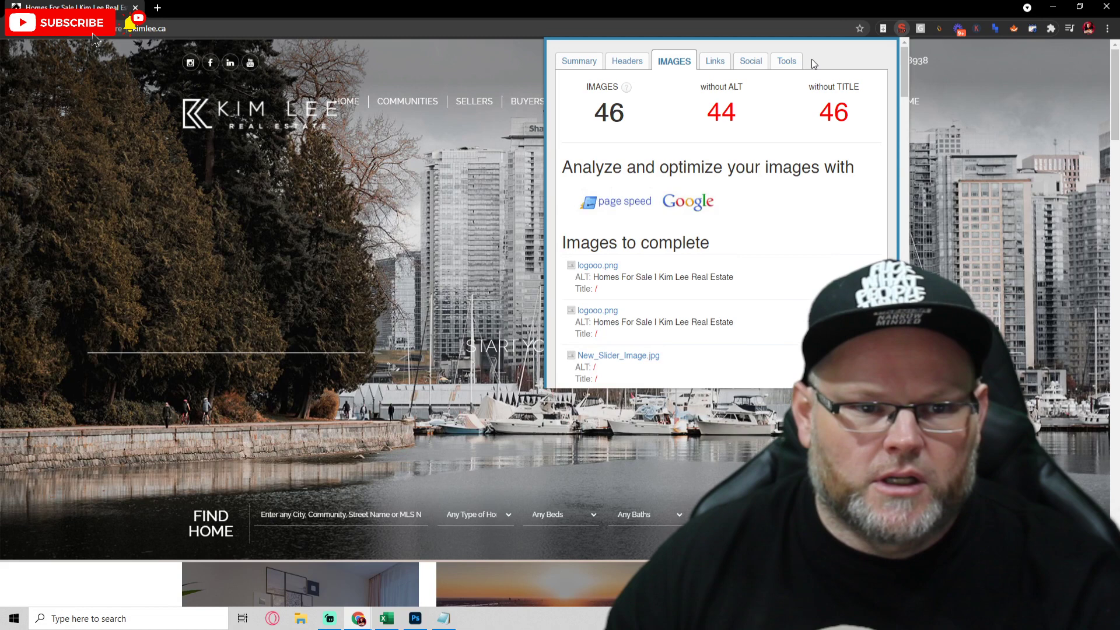
click(787, 62)
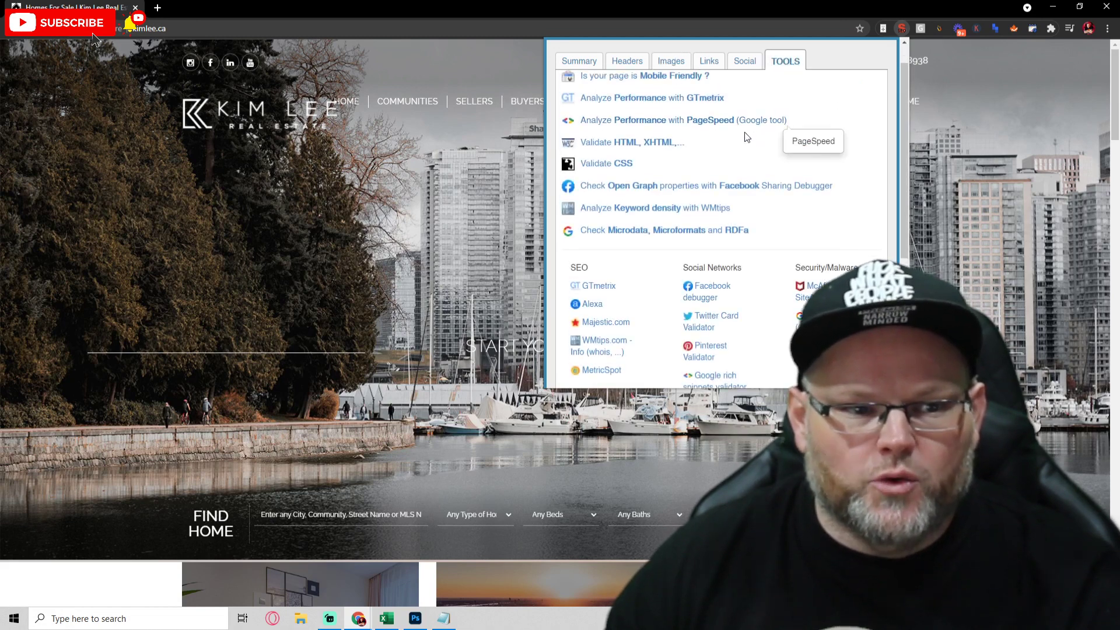
scroll(747, 137, up, 1)
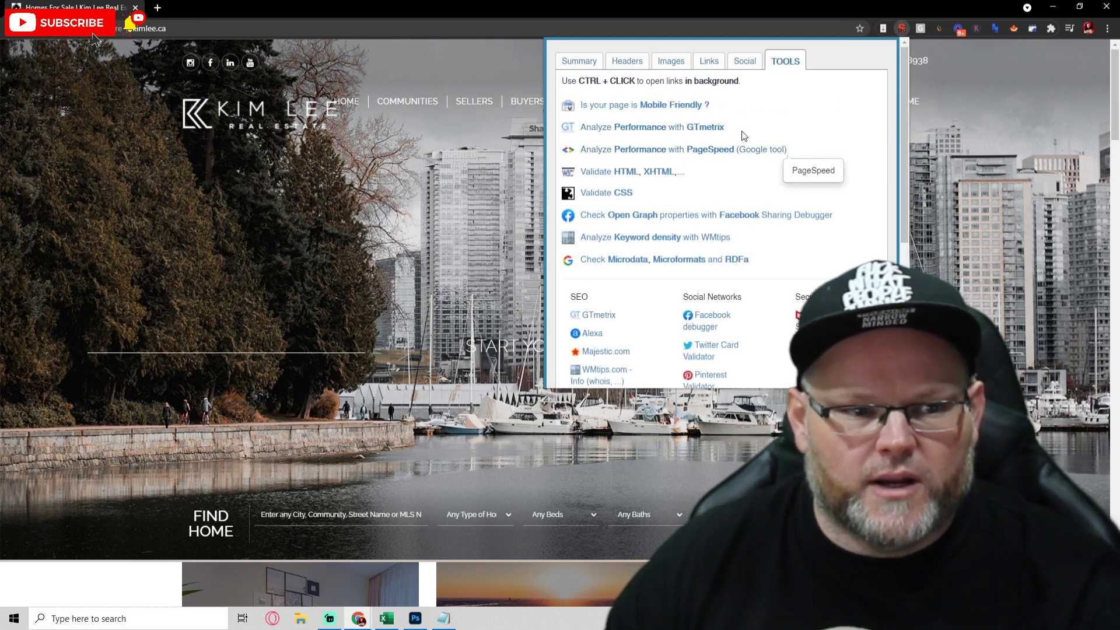
click(681, 150)
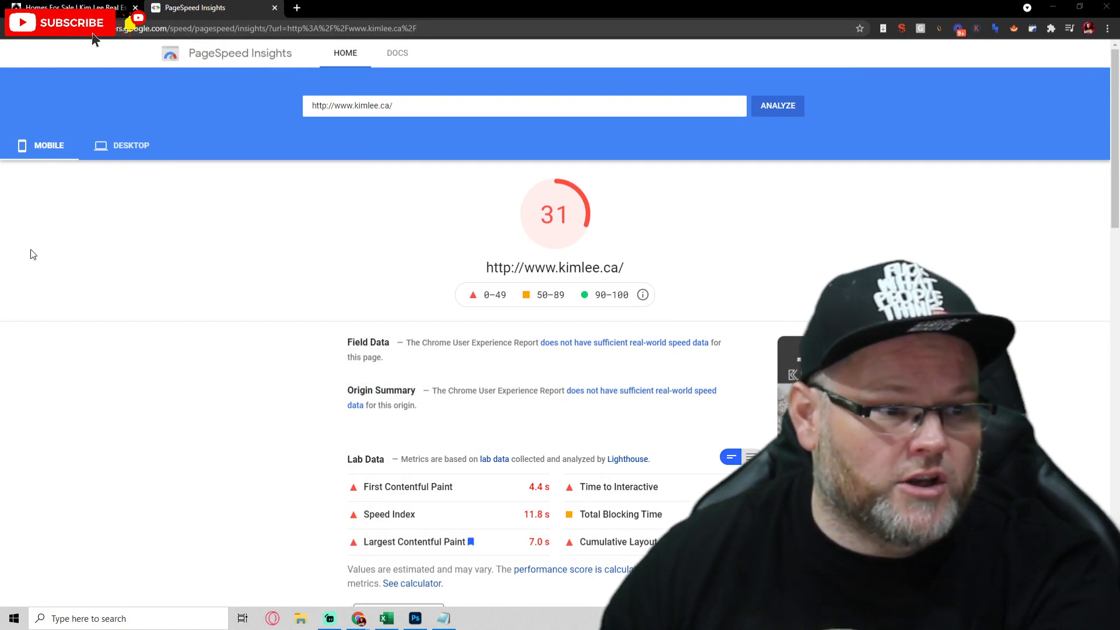
Compare the desktop PageSpeed score of 54 with the mobile score of 31.
drag(445, 227, 407, 238)
key(ctrl+c)
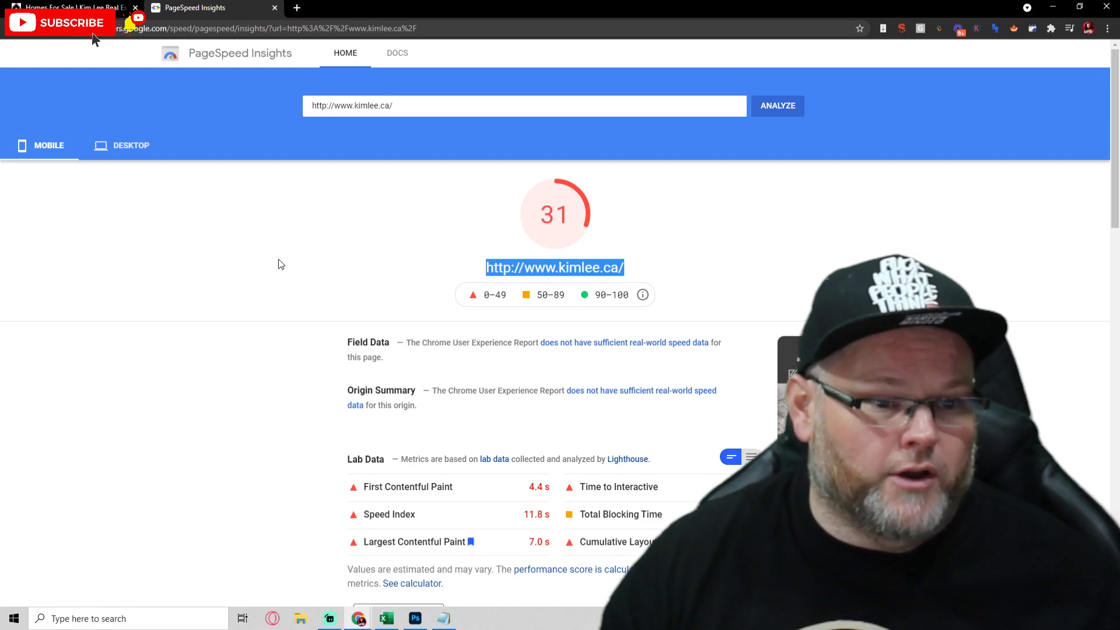
click(671, 255)
click(132, 147)
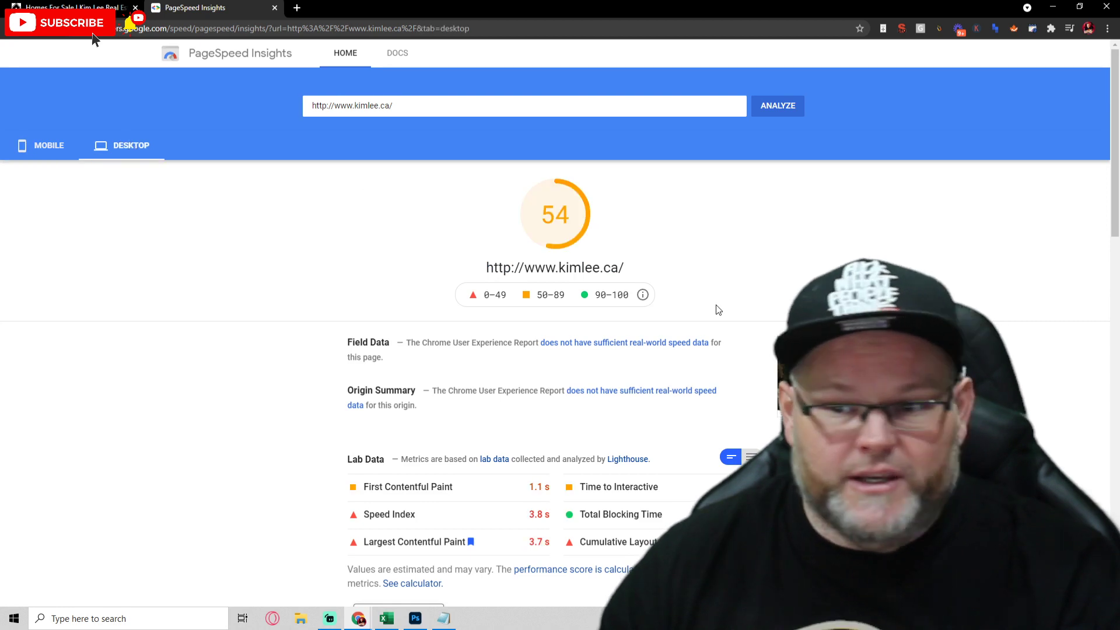
click(35, 150)
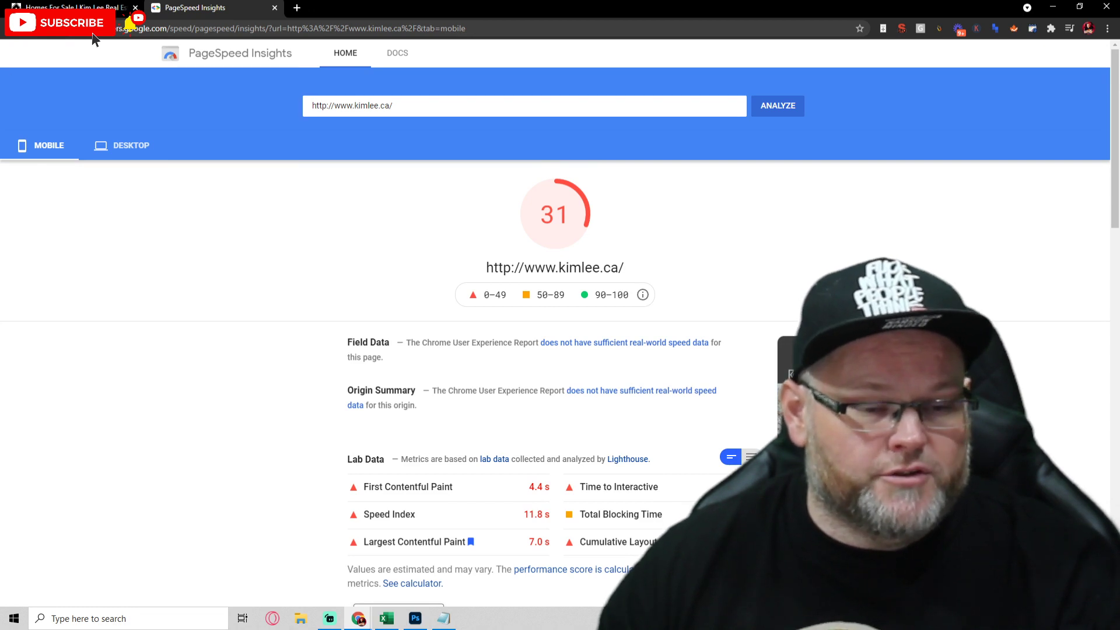
Copy the kimlee.ca address from the homepage tab and launch WebSite Auditor via a Windows search for 'au'.
click(70, 10)
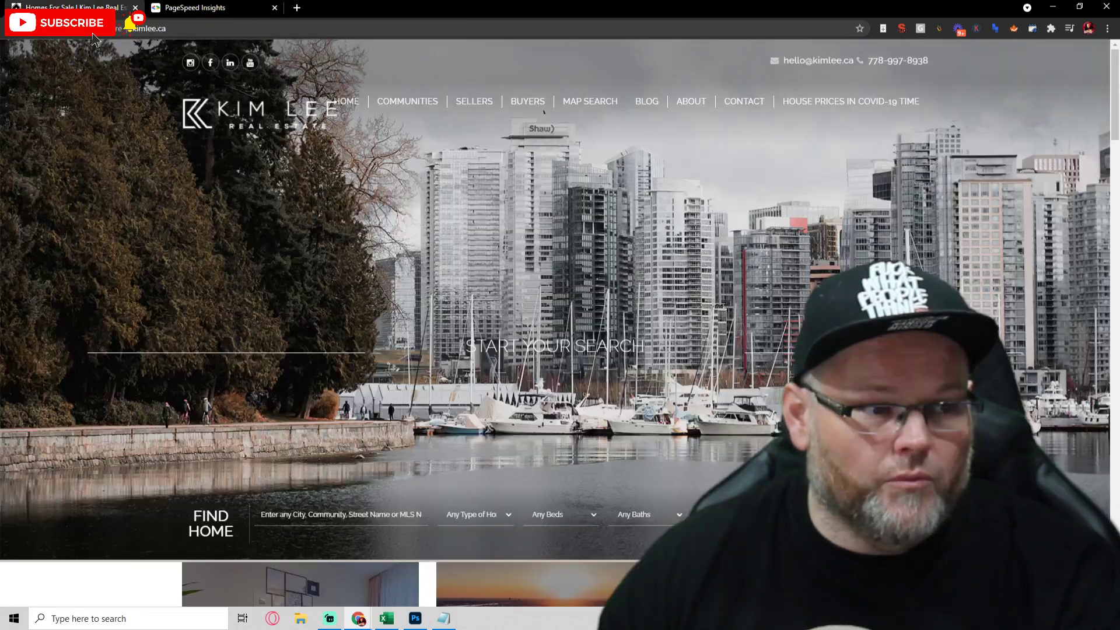
click(313, 30)
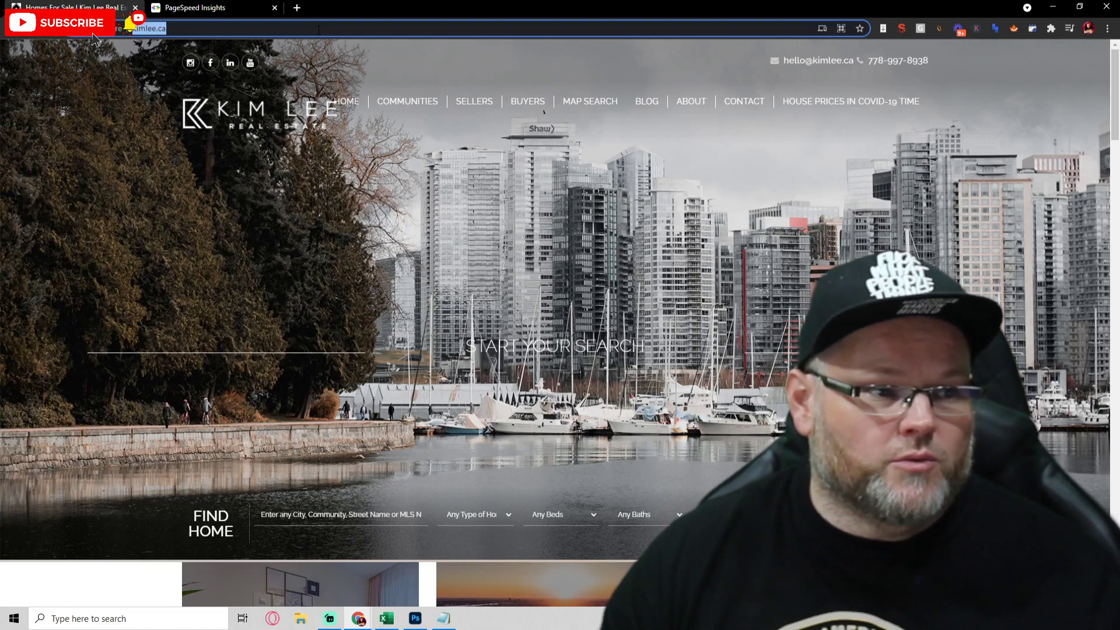
click(80, 620)
text(a)
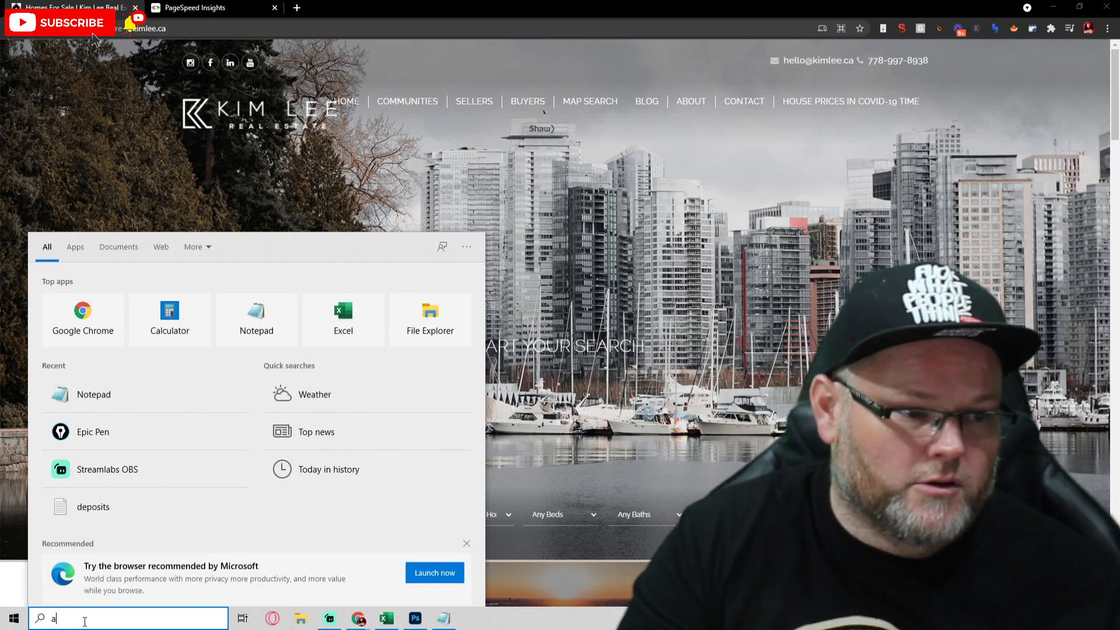
text(u)
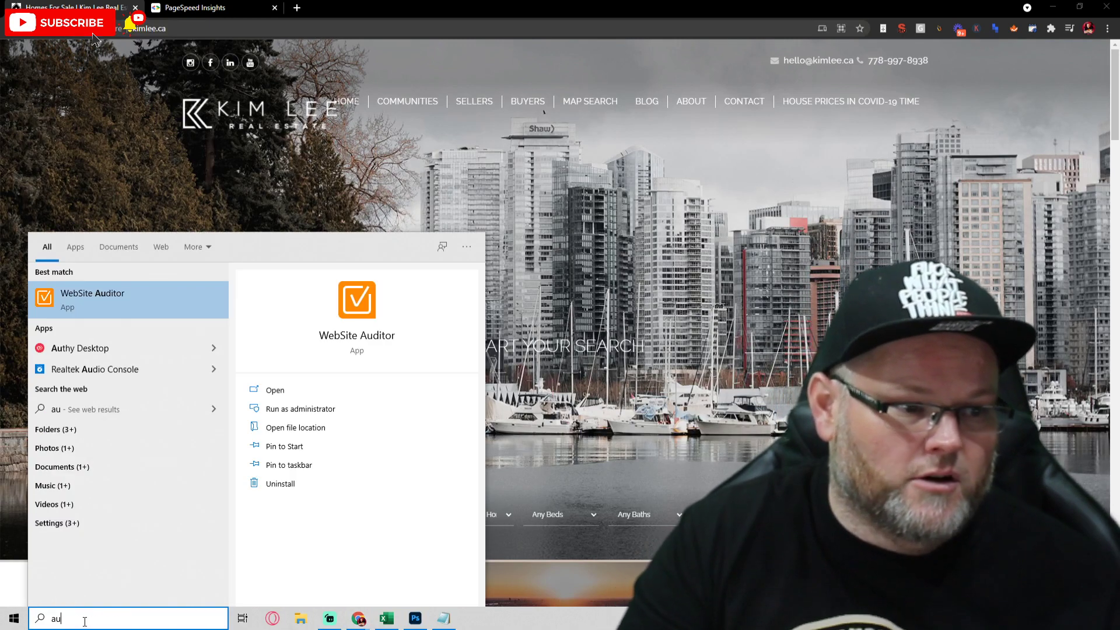
click(128, 293)
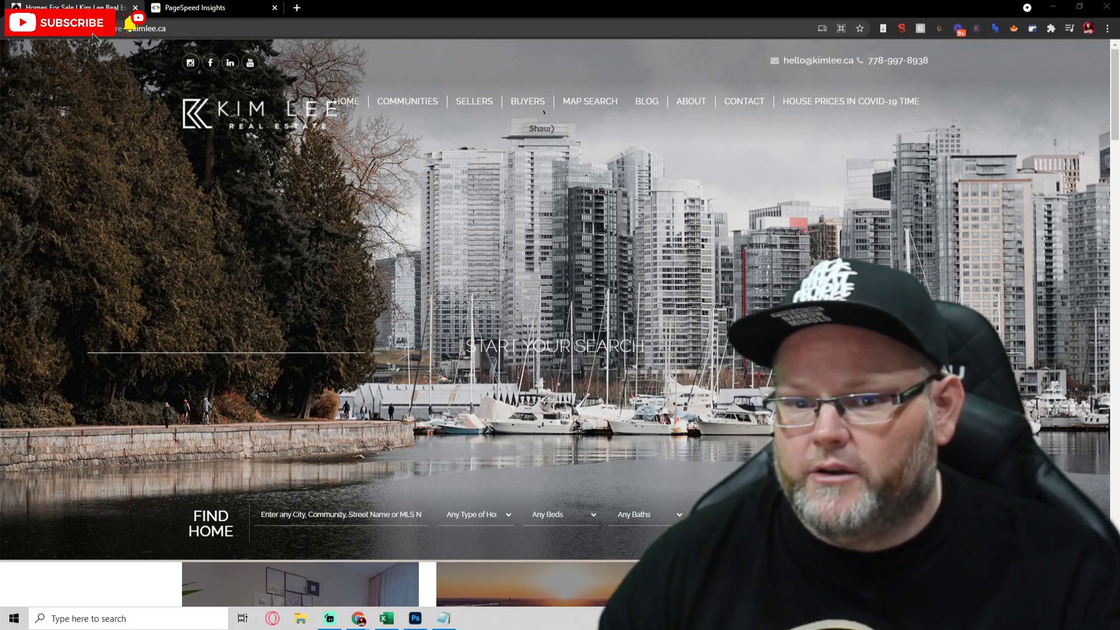
click(93, 33)
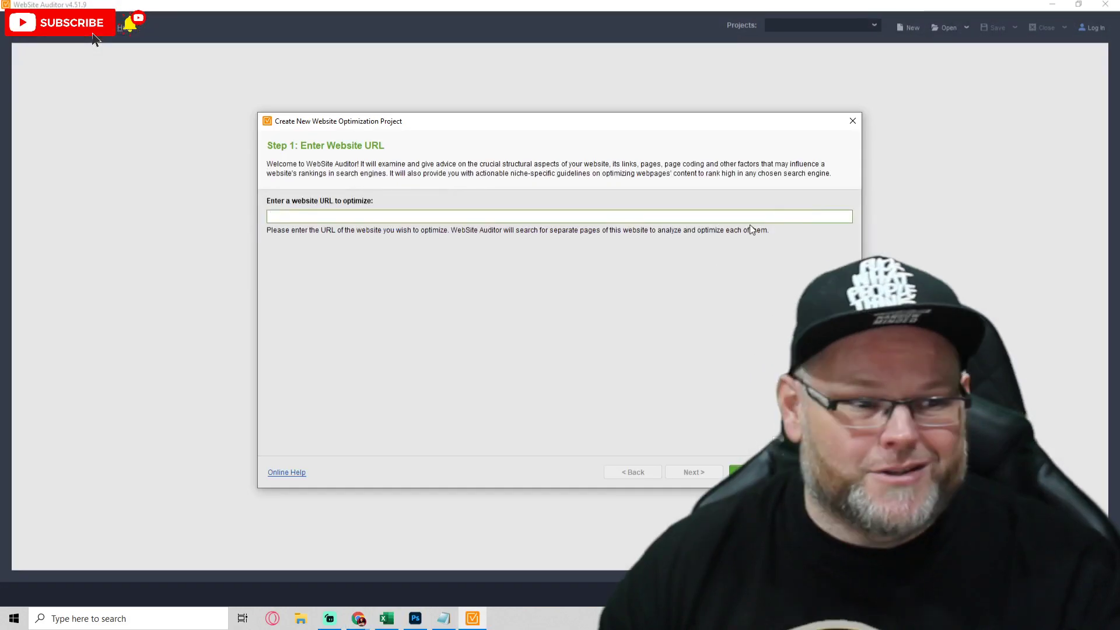
key(ctrl+v)
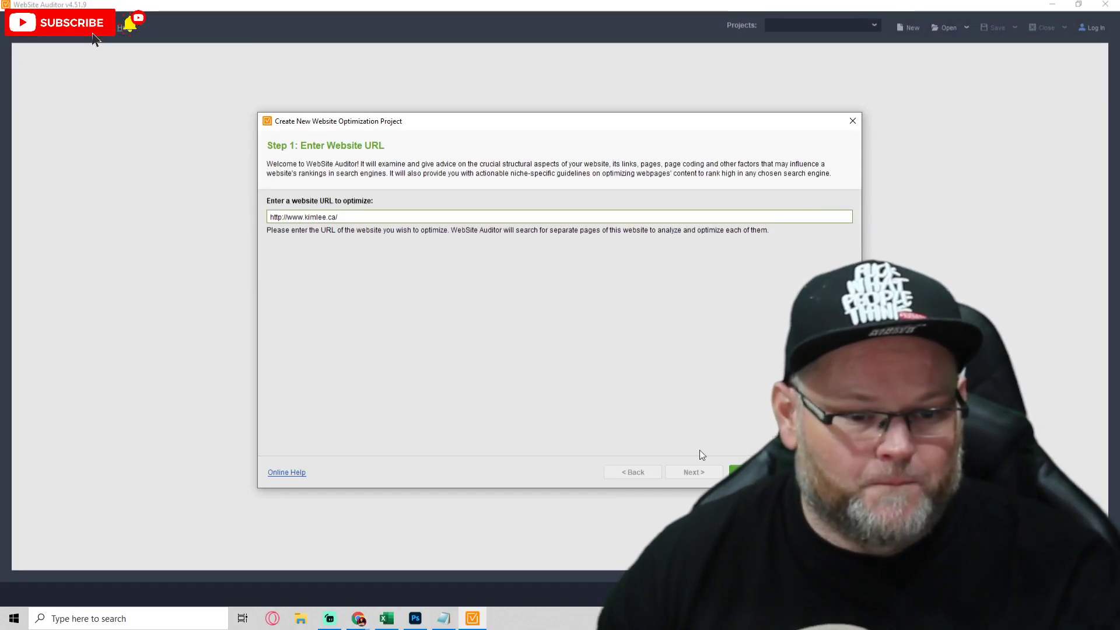
key(Return)
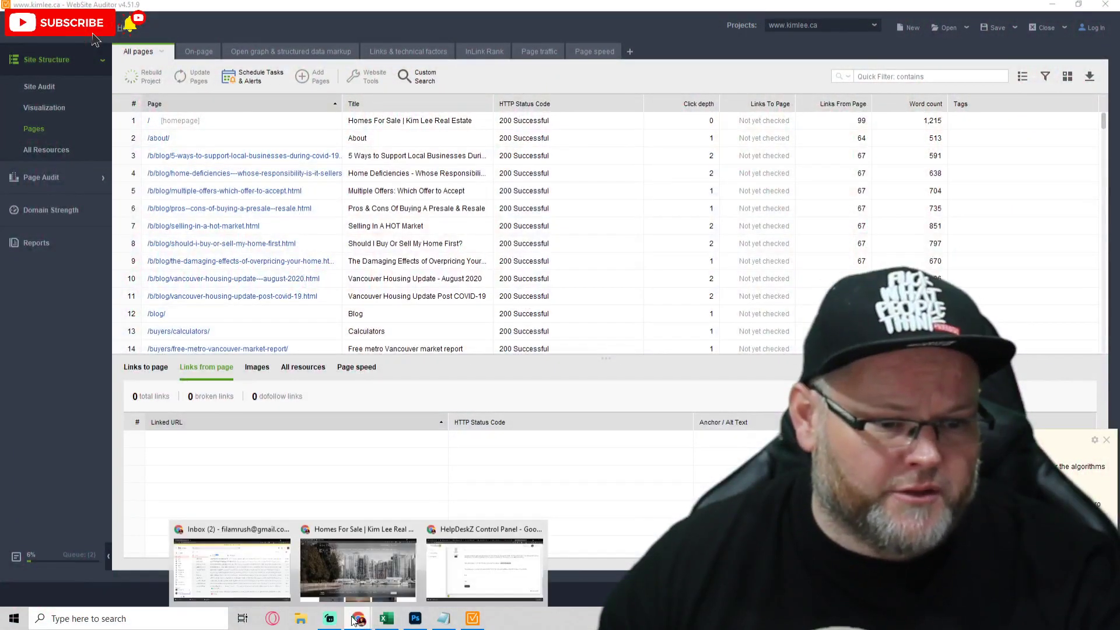
Open the kimlee.ca Blog, read through the Multiple Offers post, and return to the post list.
click(373, 559)
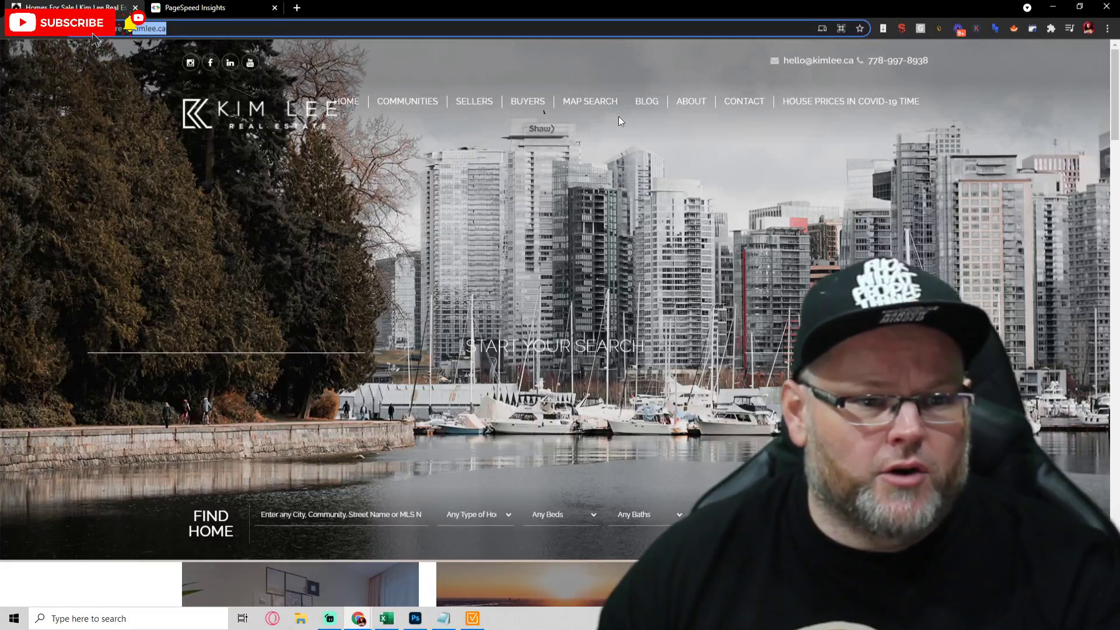
click(647, 102)
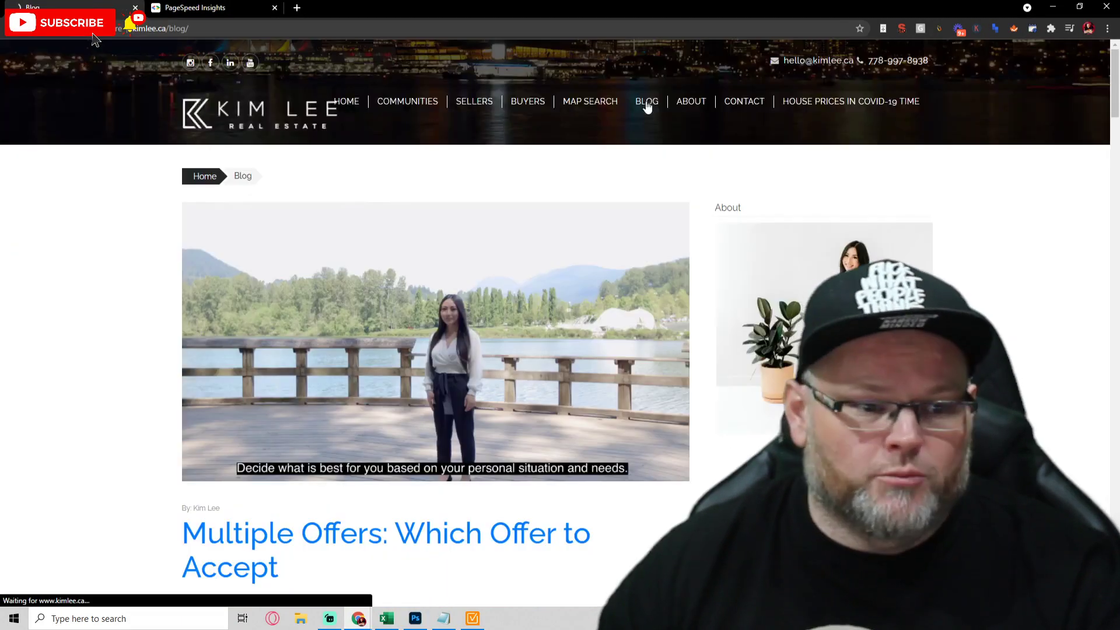
scroll(450, 342, down, 6)
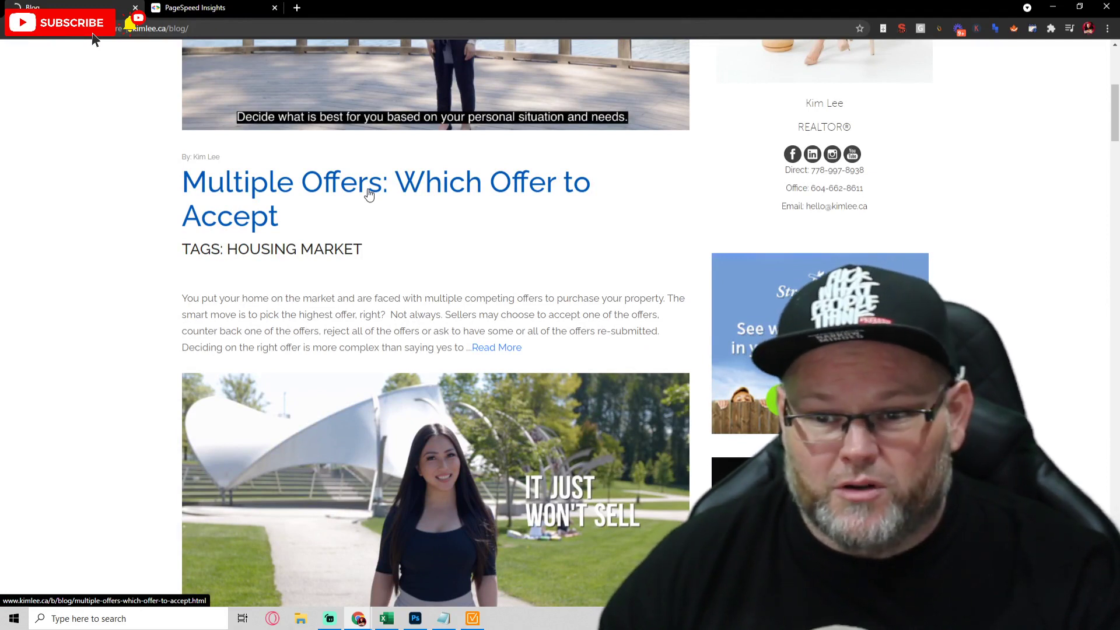
click(368, 194)
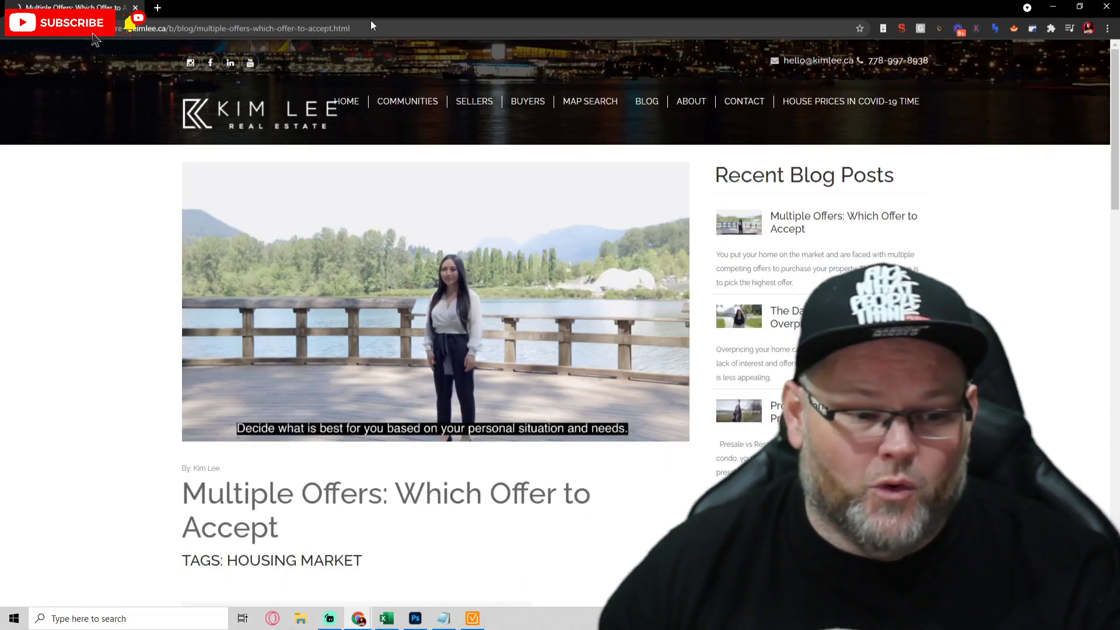
scroll(499, 311, down, 8)
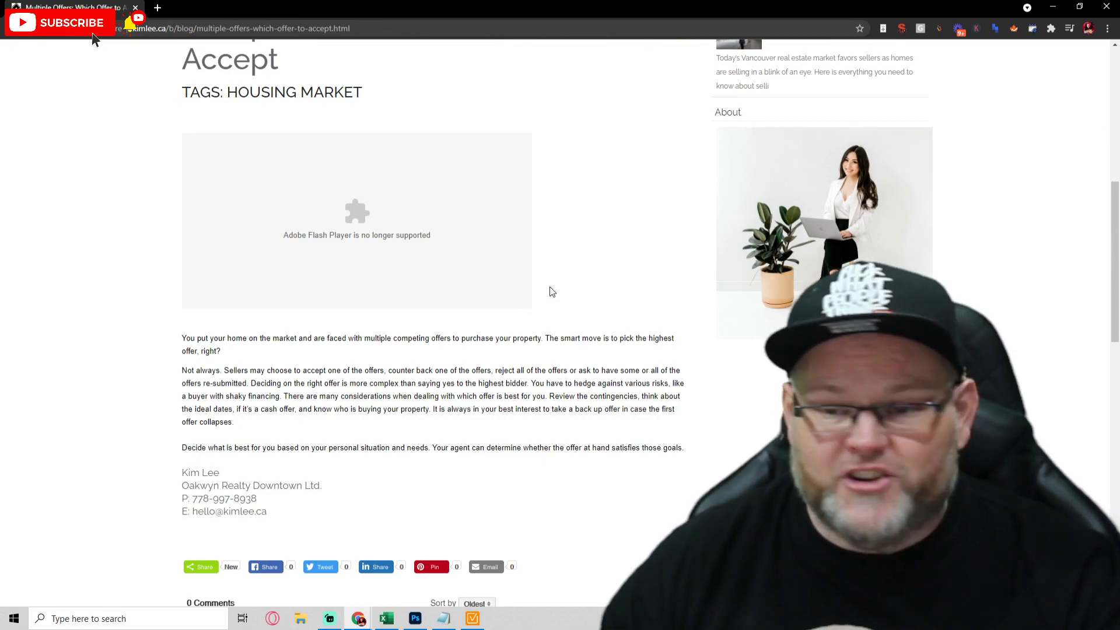
scroll(552, 292, down, 4)
scroll(546, 289, up, 8)
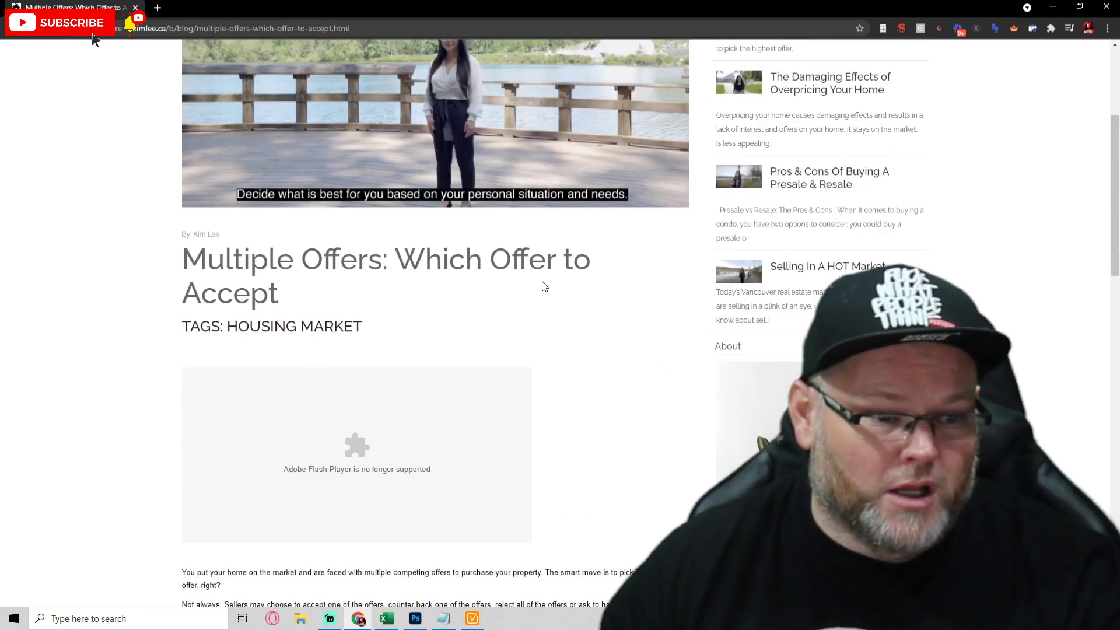
scroll(499, 270, down, 7)
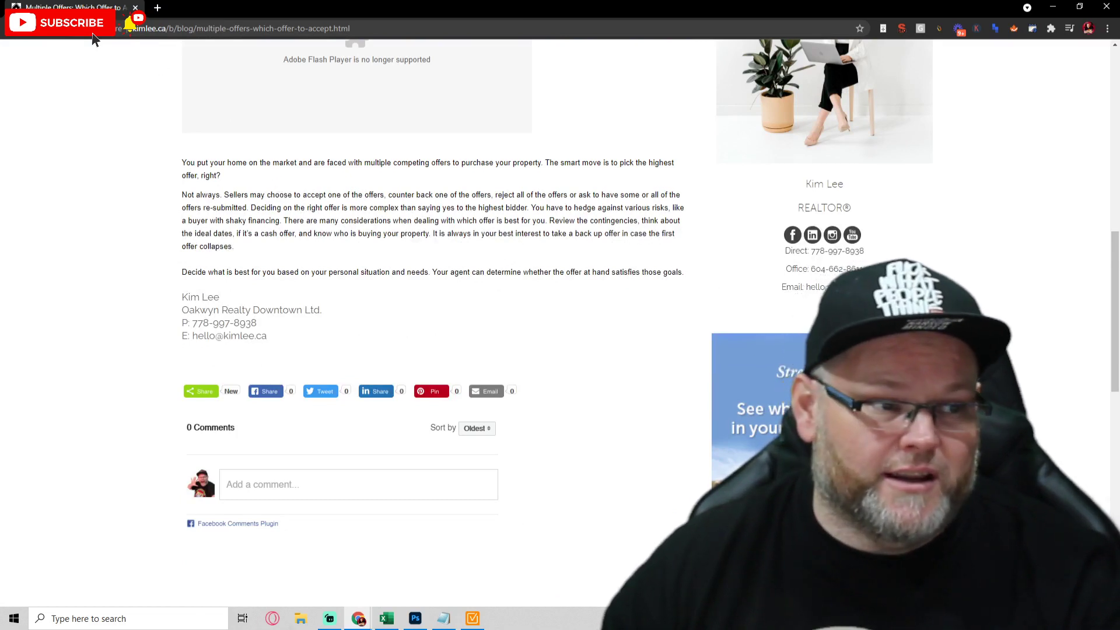
key(alt+Left)
scroll(487, 270, down, 8)
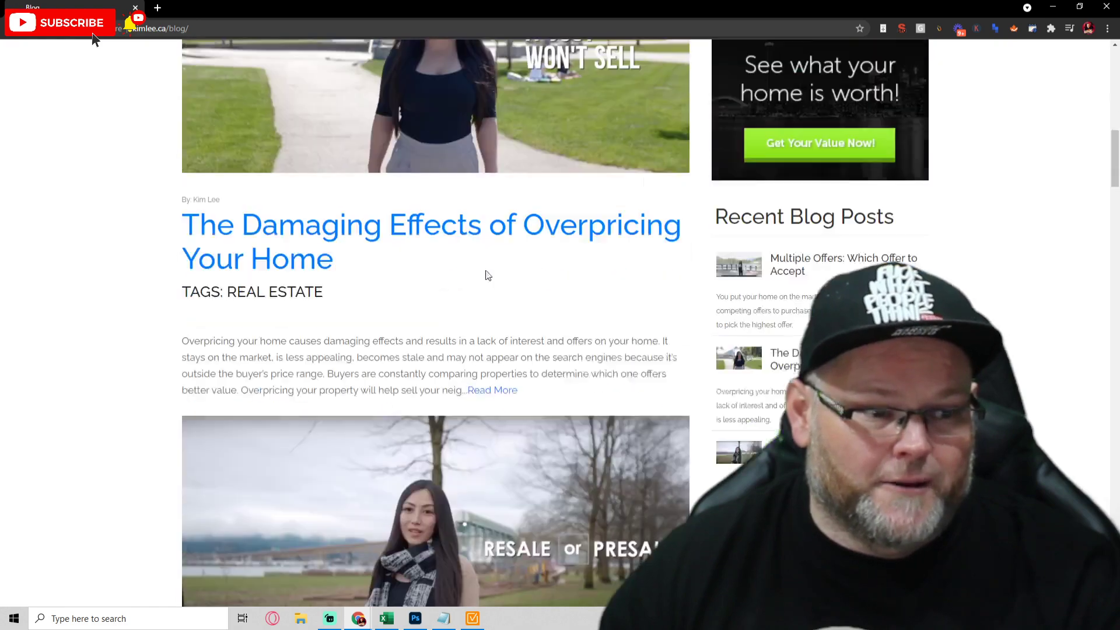
Open 'The Damaging Effects of Overpricing Your Home' and word-count its paragraph with Word Counter Plus.
click(478, 215)
scroll(477, 215, down, 10)
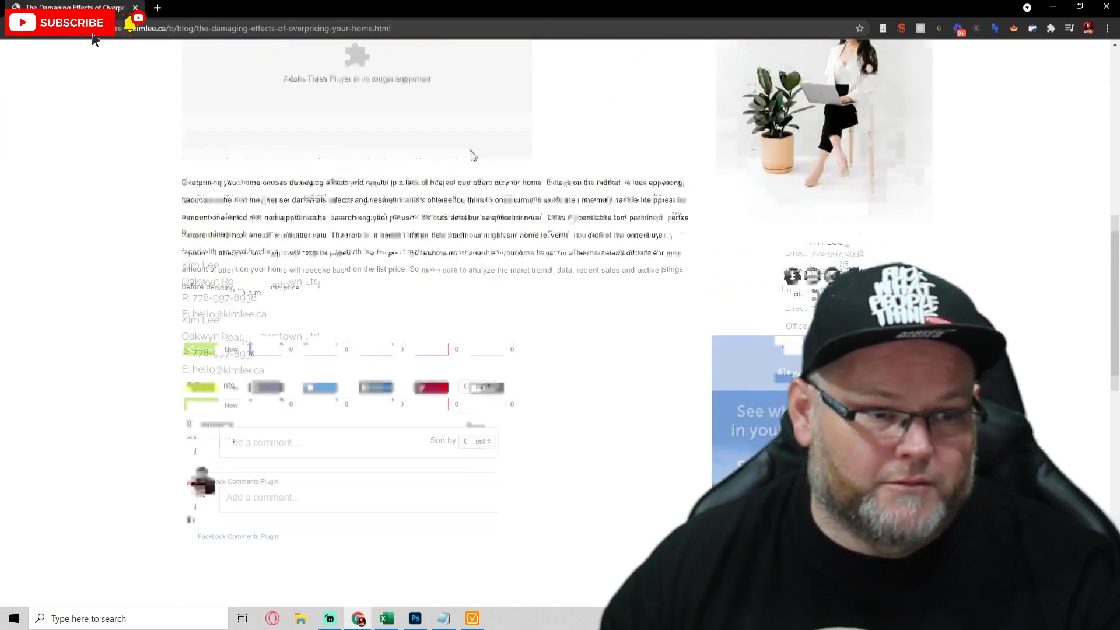
triple_click(471, 229)
right_click(470, 229)
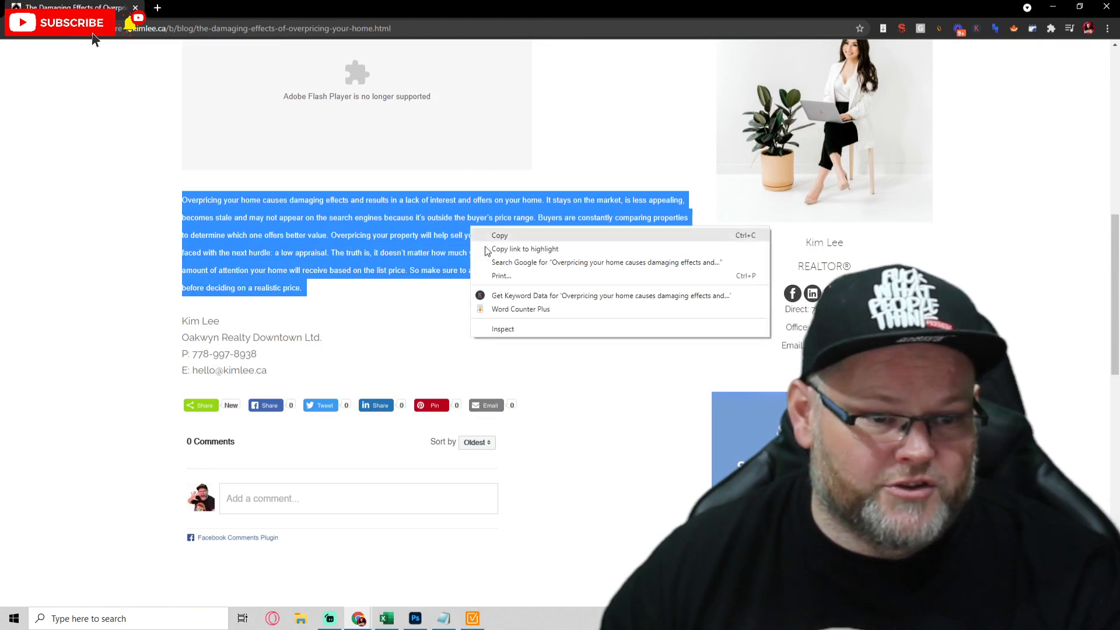
click(513, 310)
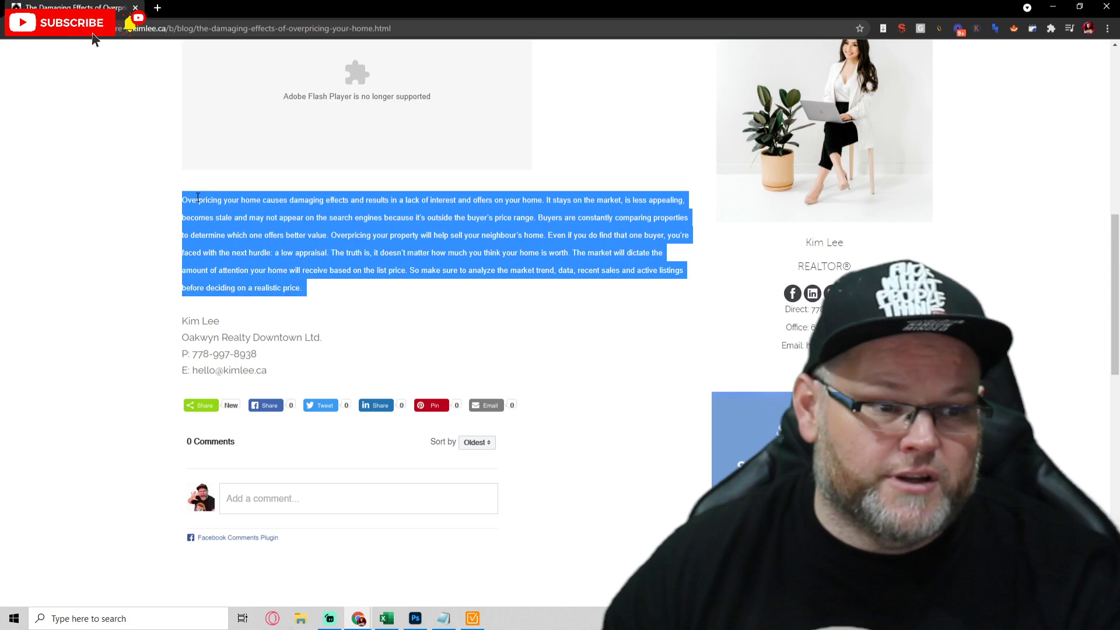
scroll(292, 226, up, 6)
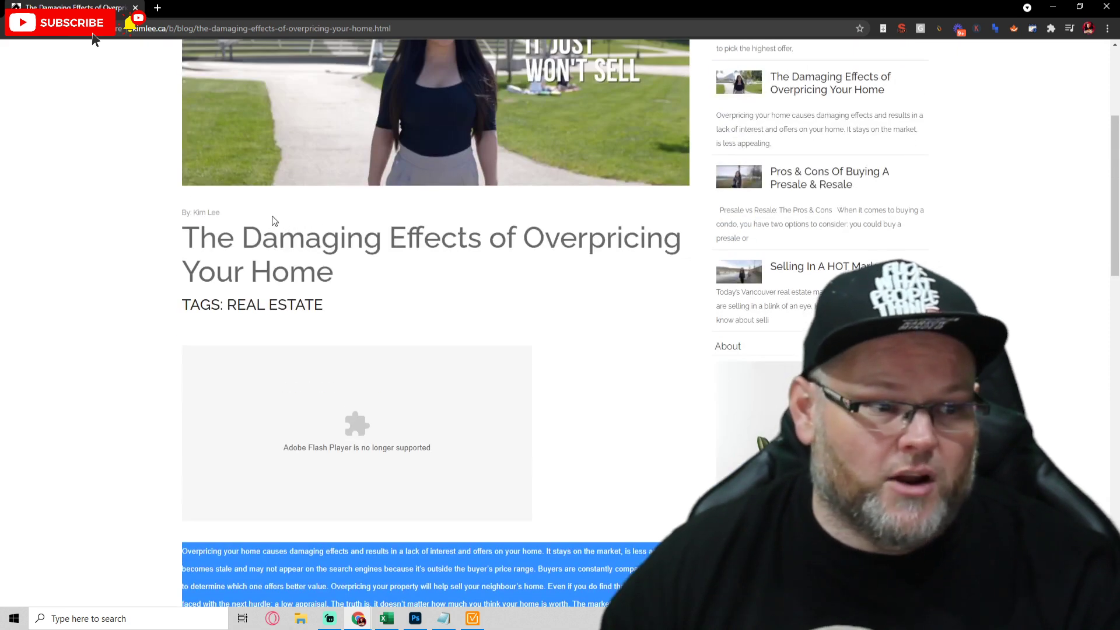
scroll(271, 218, down, 6)
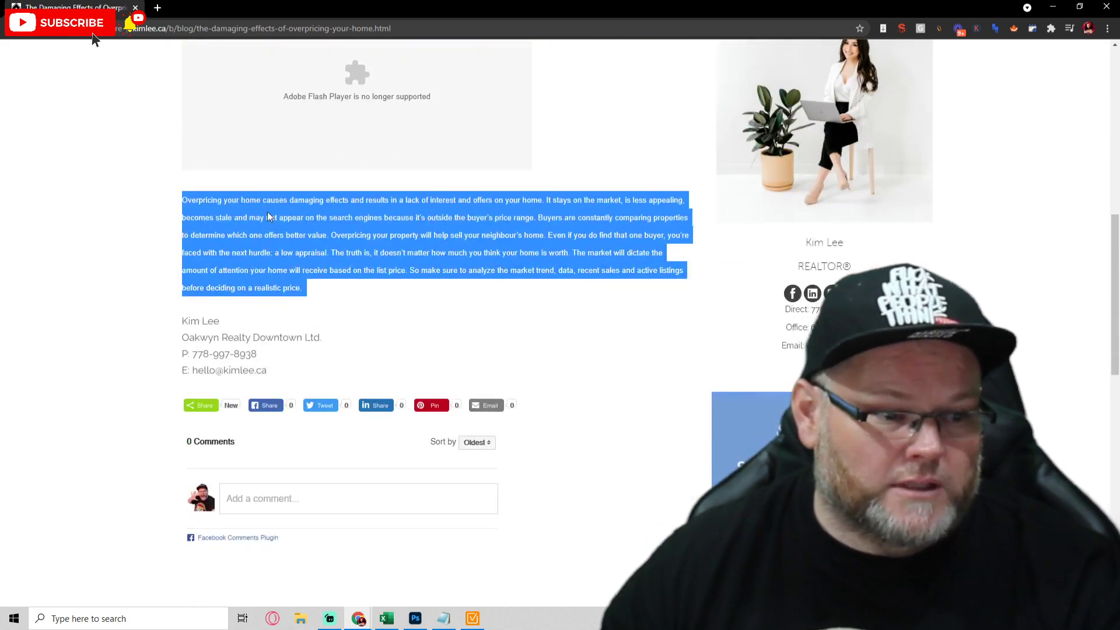
scroll(267, 217, up, 9)
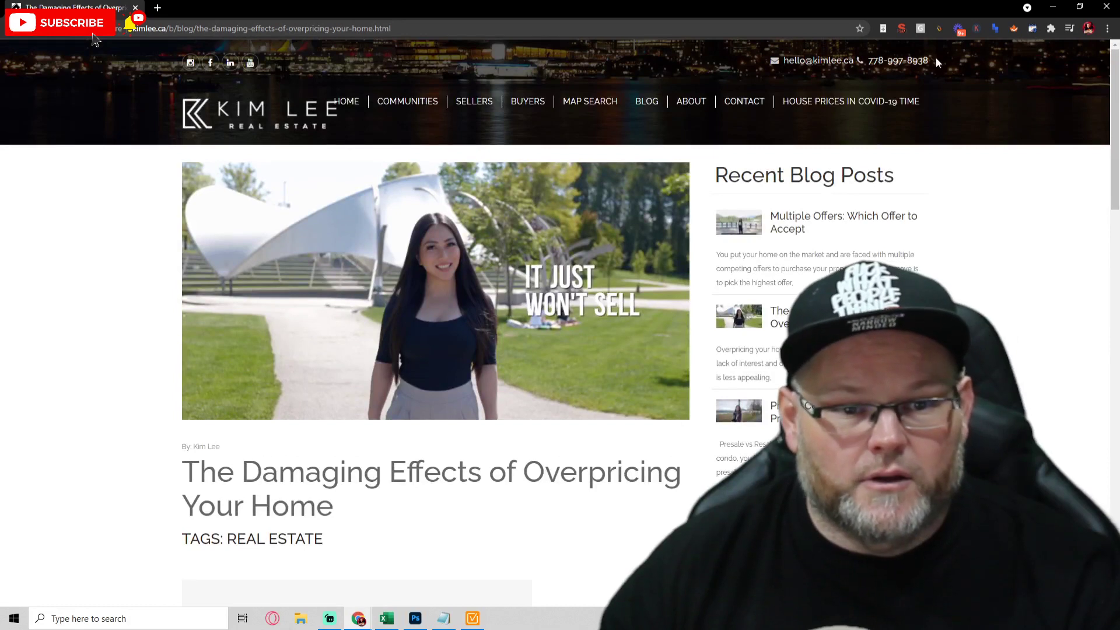
Visit the Contact page, then go back to the kimlee.ca home page and scroll through it.
click(750, 103)
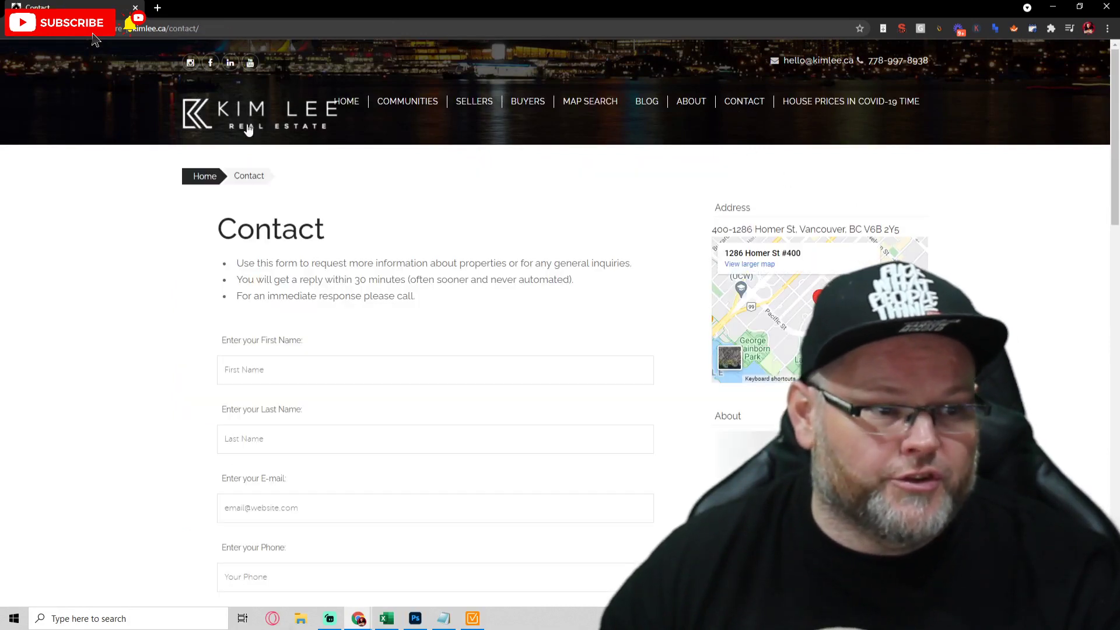
click(231, 112)
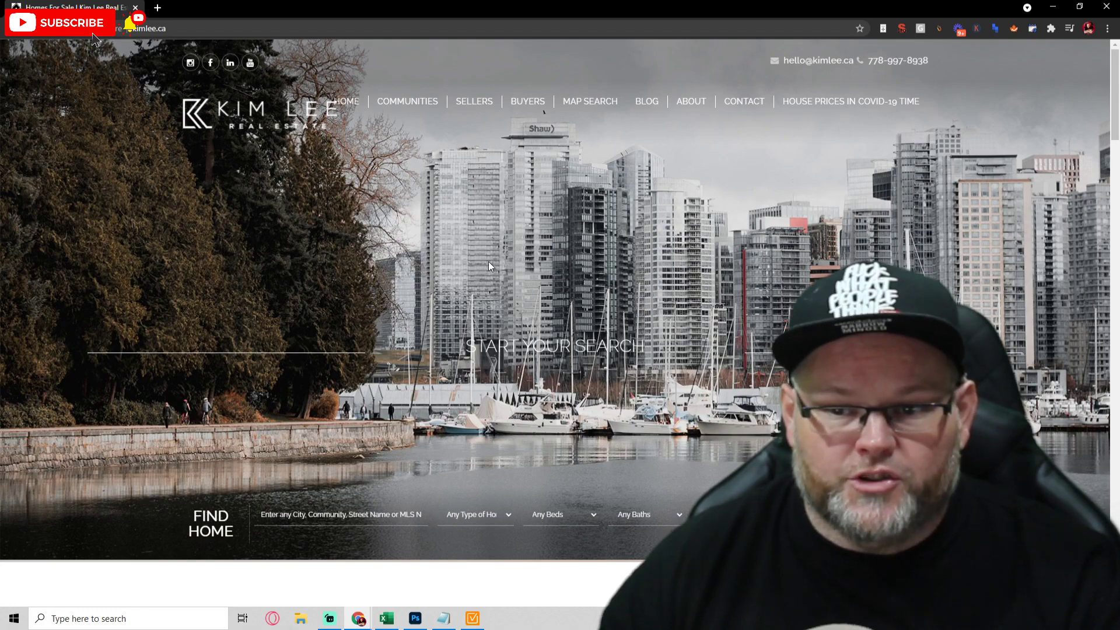
scroll(618, 266, down, 5)
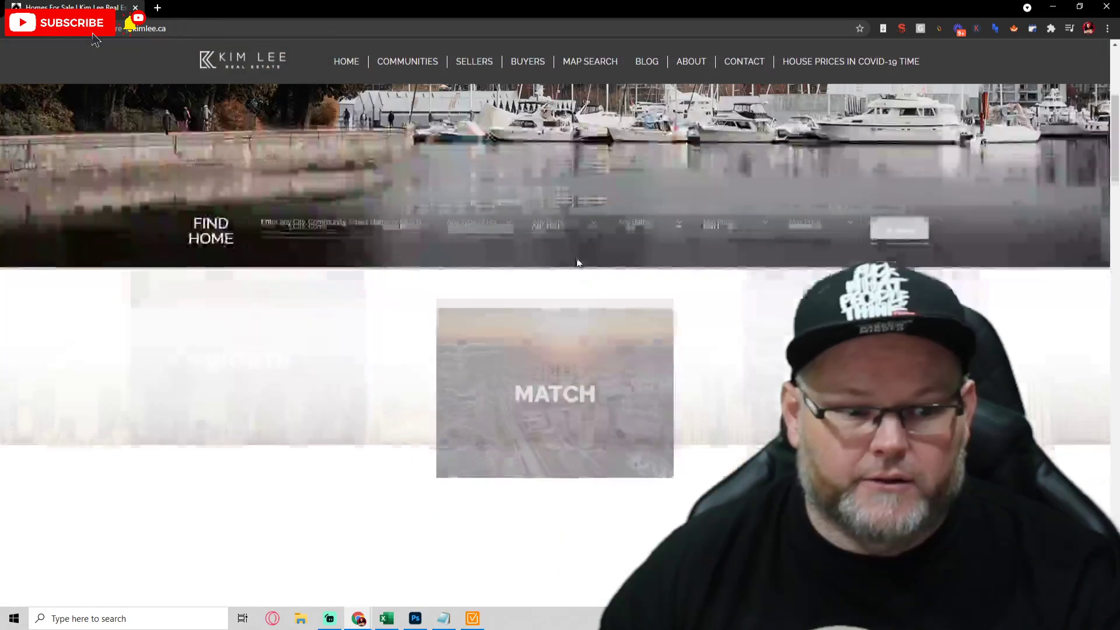
scroll(534, 234, down, 8)
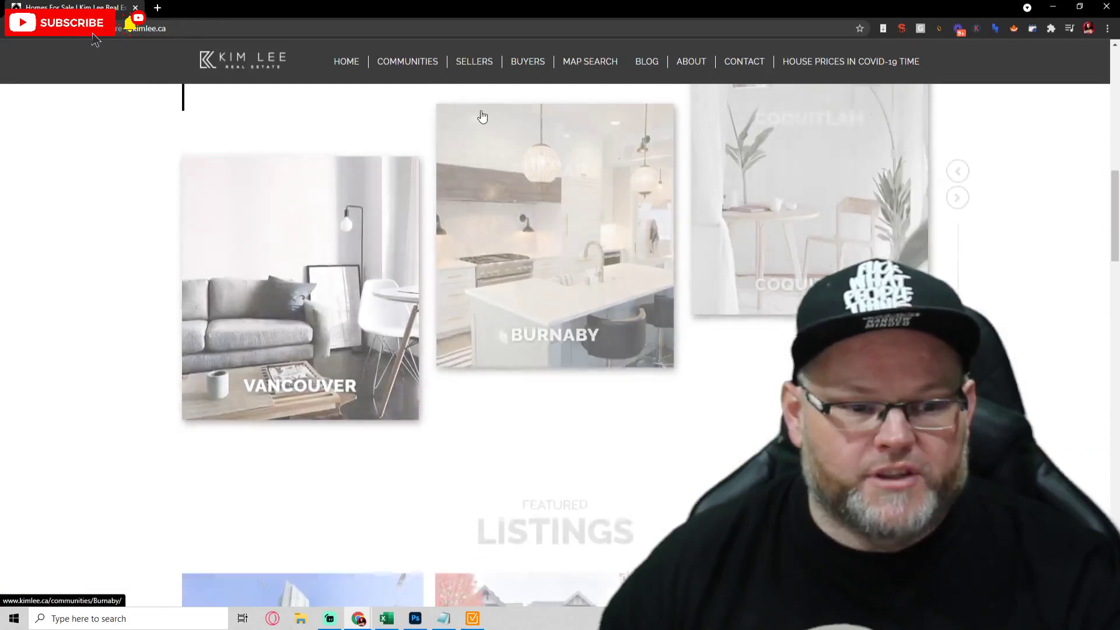
scroll(697, 206, down, 15)
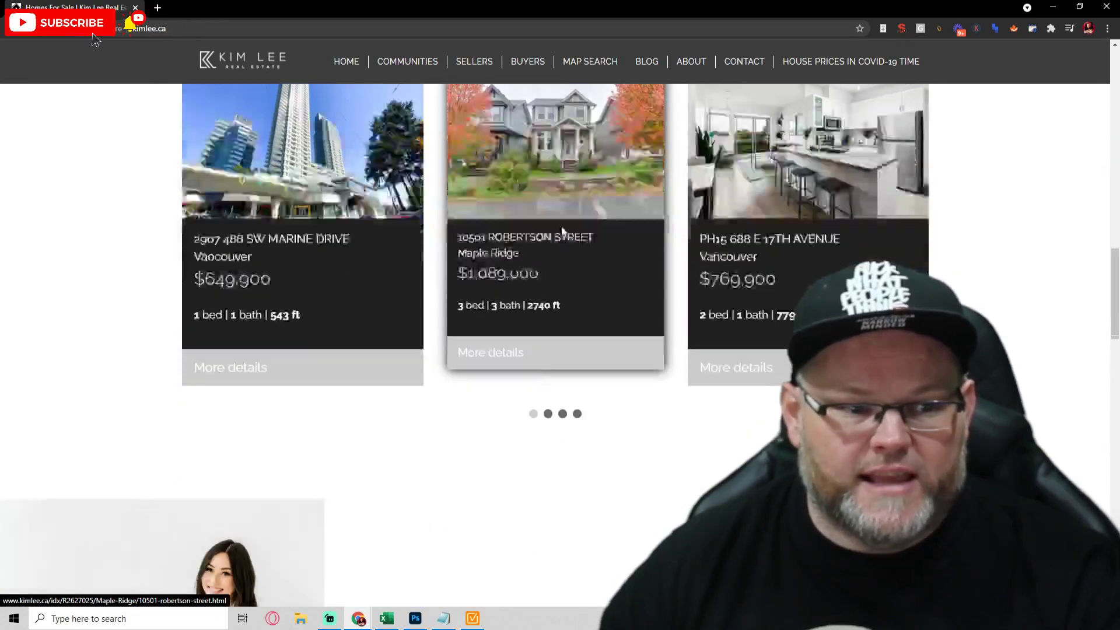
scroll(558, 234, up, 15)
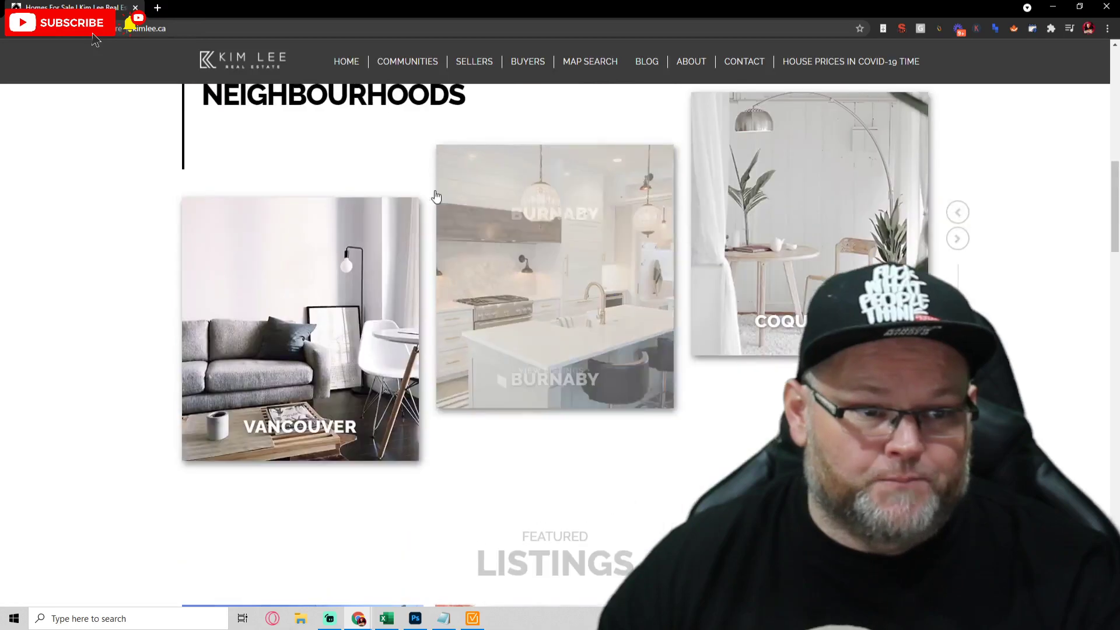
mouse_move(703, 68)
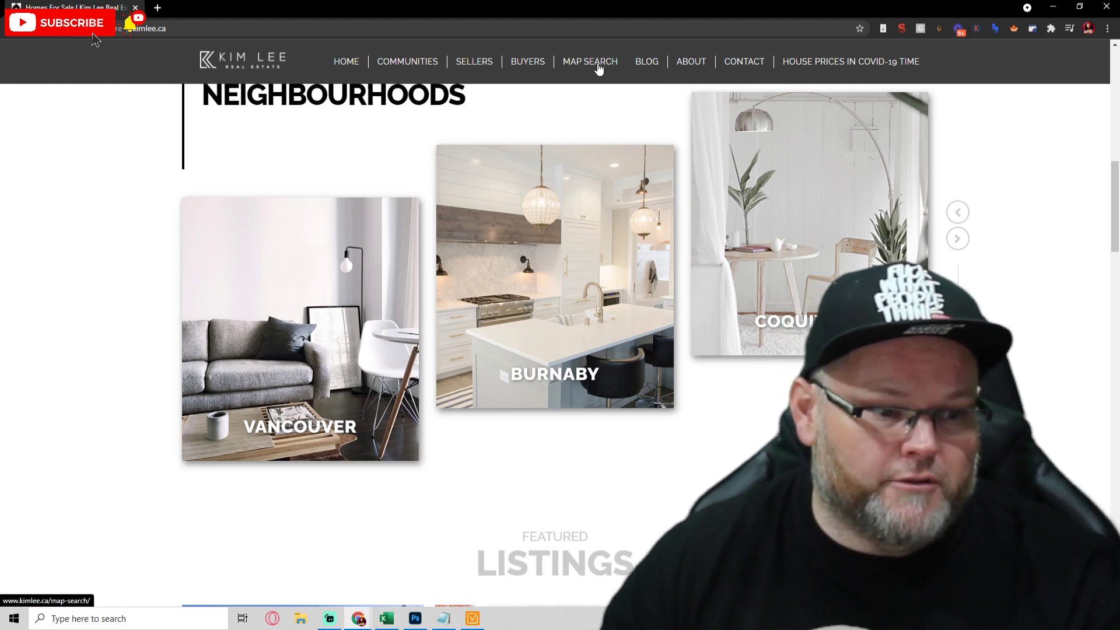
scroll(491, 184, down, 1)
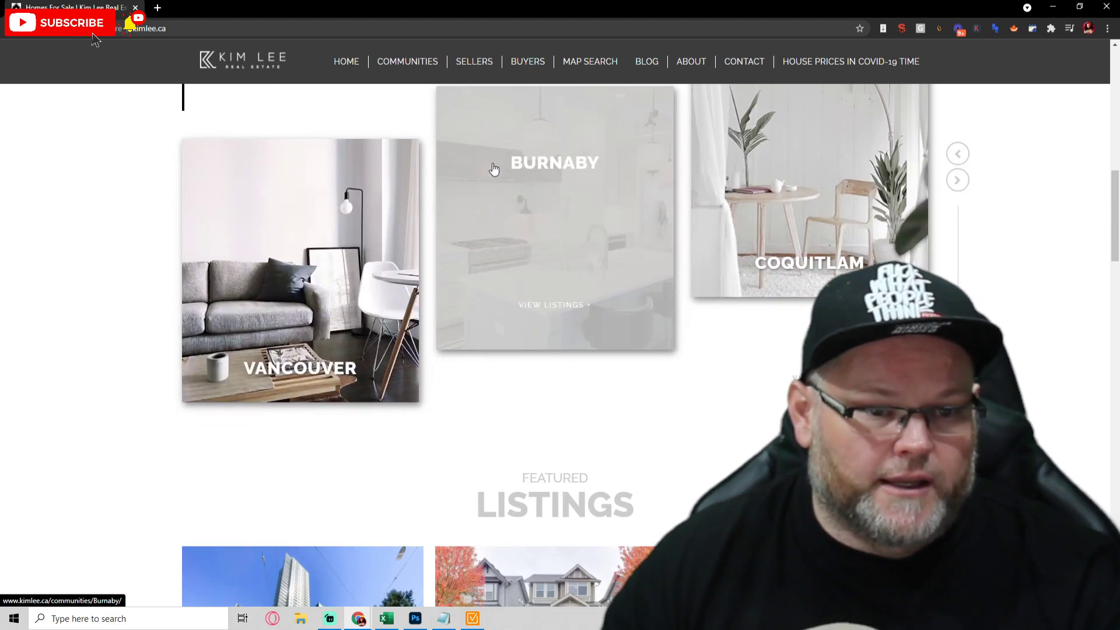
scroll(493, 169, down, 15)
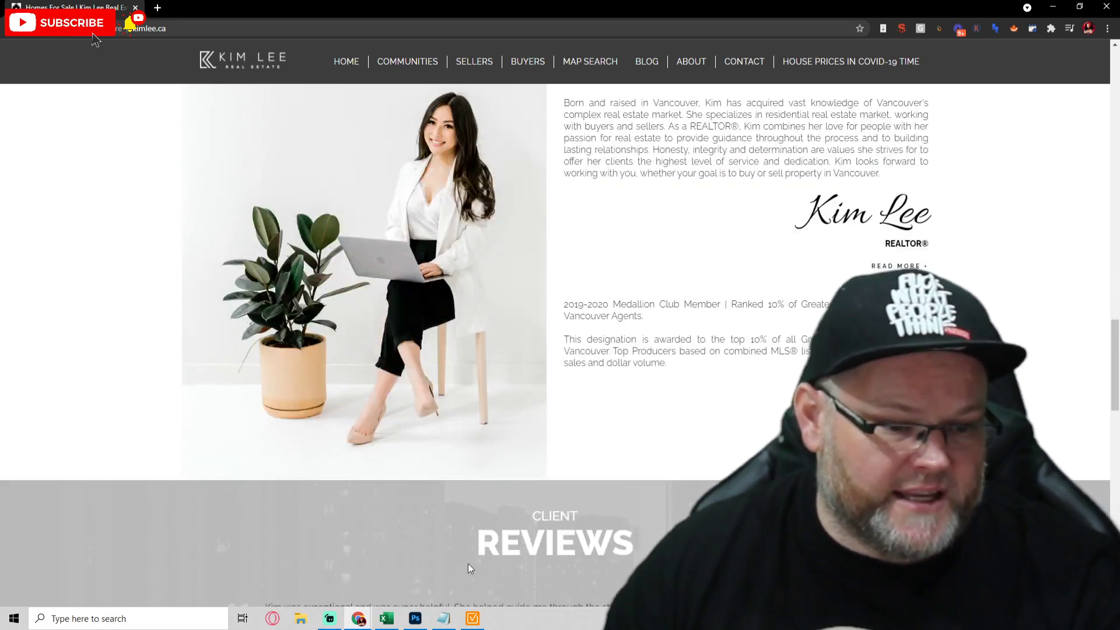
Check the WebSite Auditor window, then return to browsing the homepage.
click(473, 619)
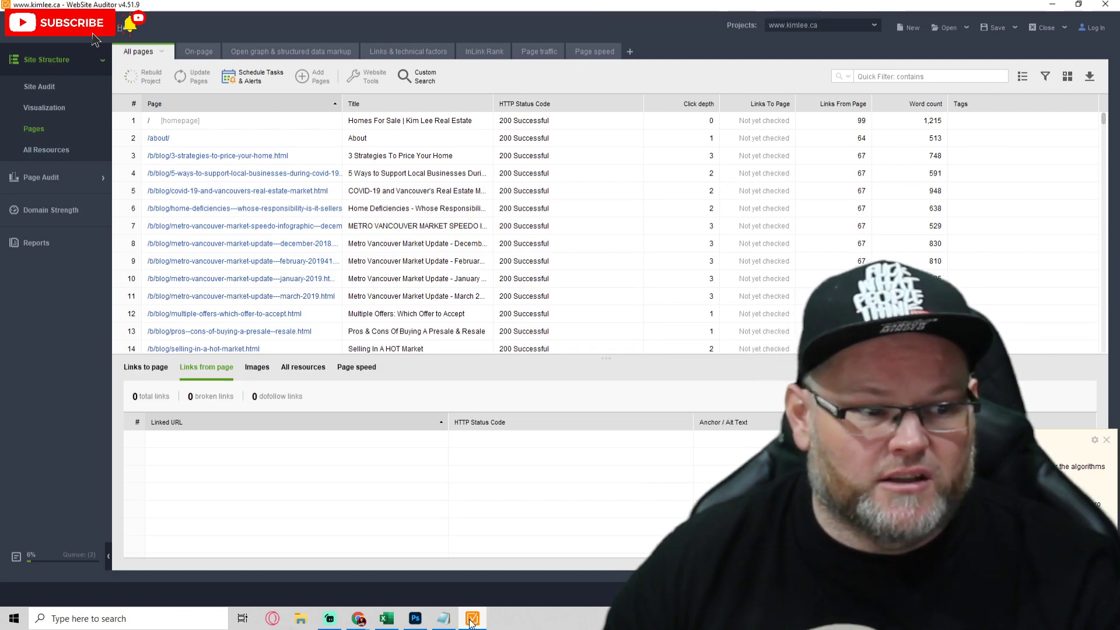
click(472, 620)
scroll(408, 309, up, 4)
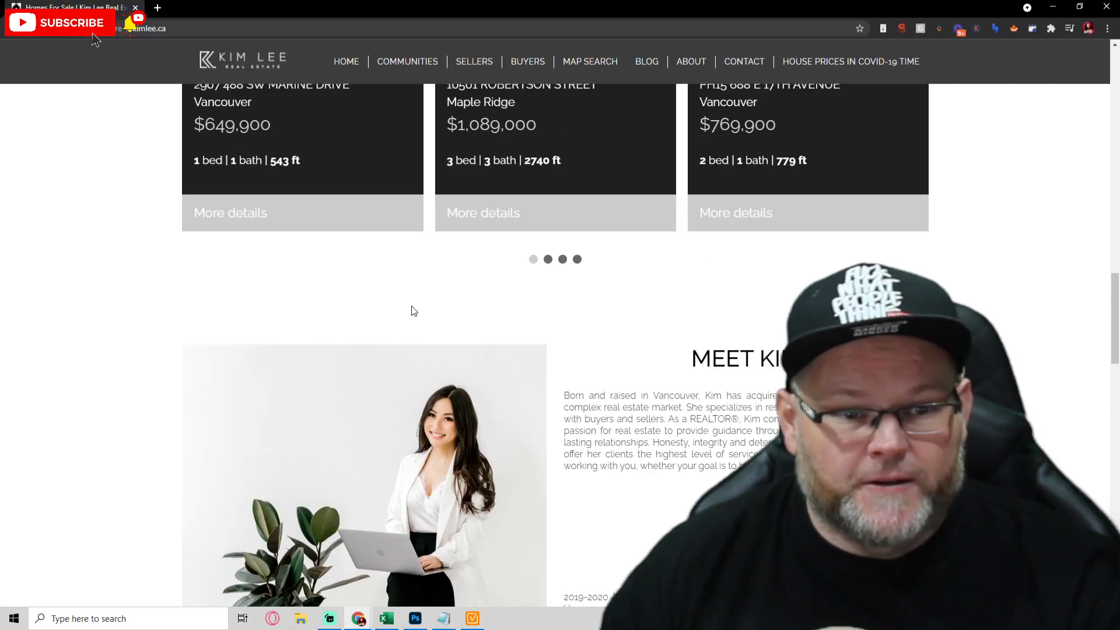
scroll(413, 311, up, 10)
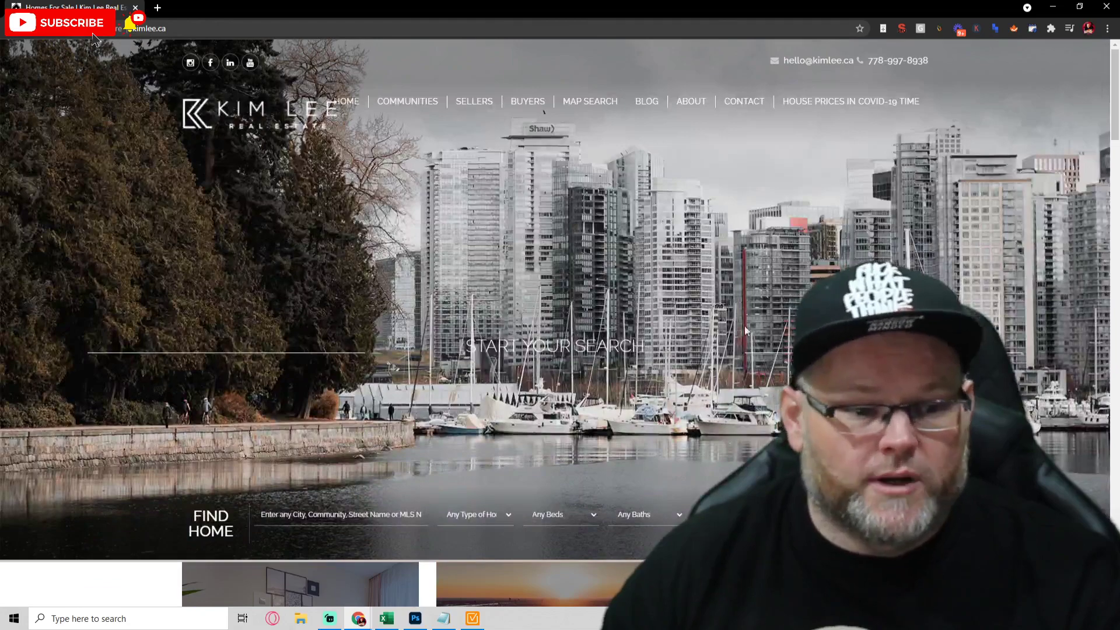
scroll(458, 329, down, 5)
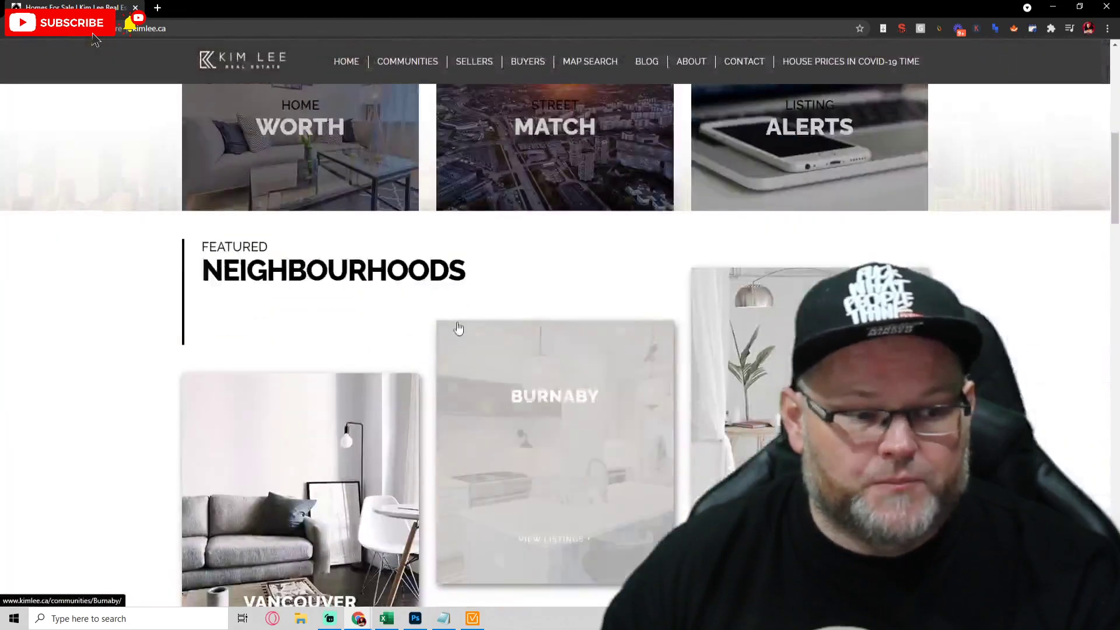
scroll(458, 329, down, 10)
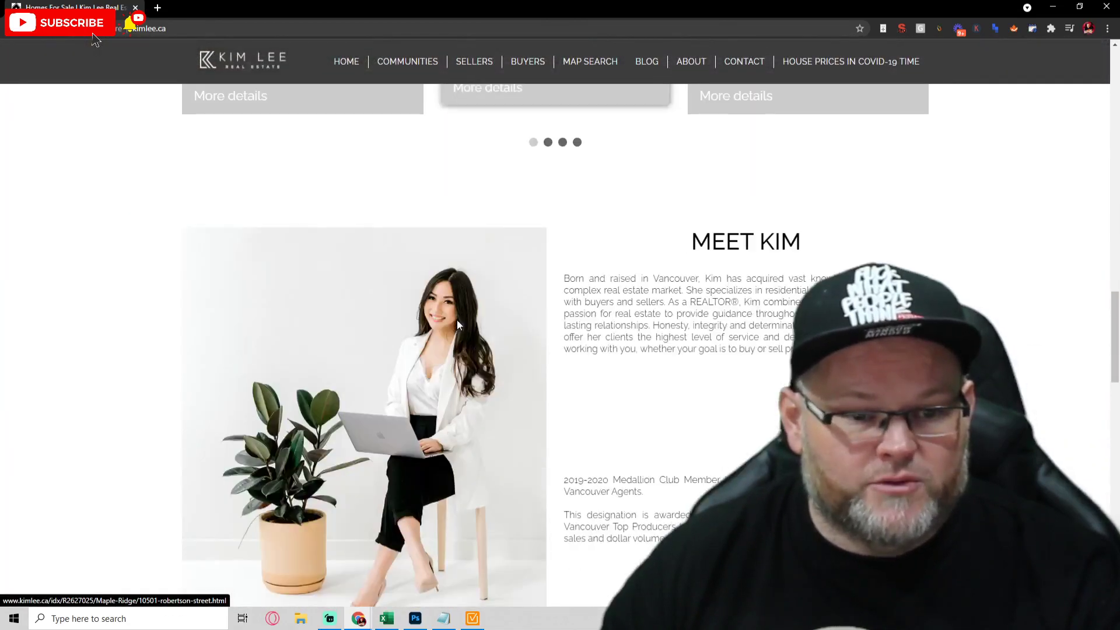
scroll(457, 320, down, 4)
scroll(461, 312, up, 15)
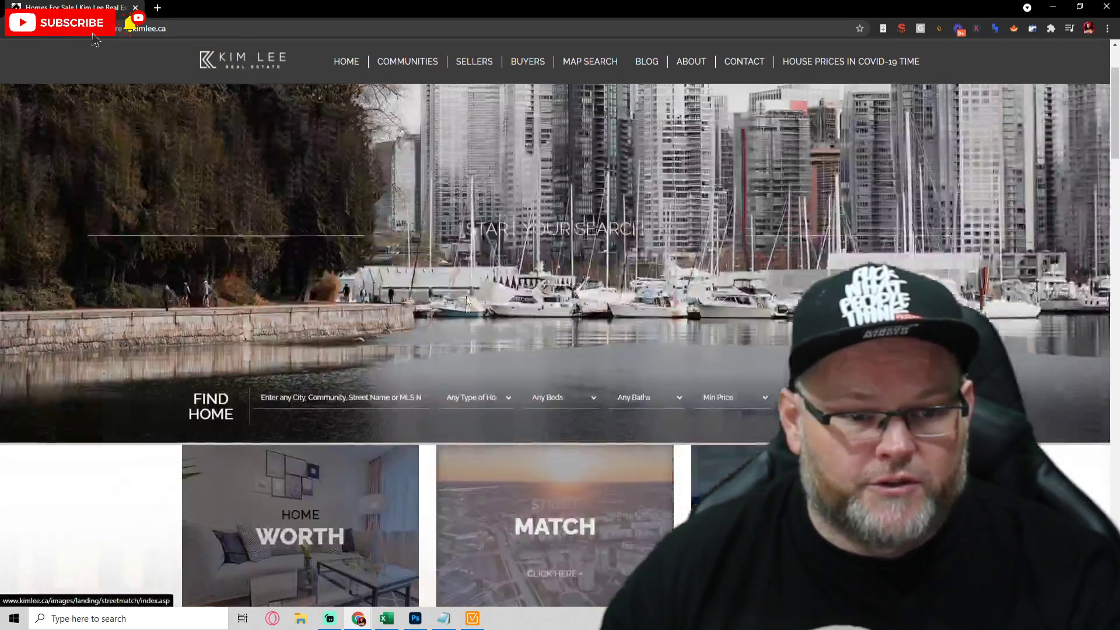
scroll(467, 302, up, 2)
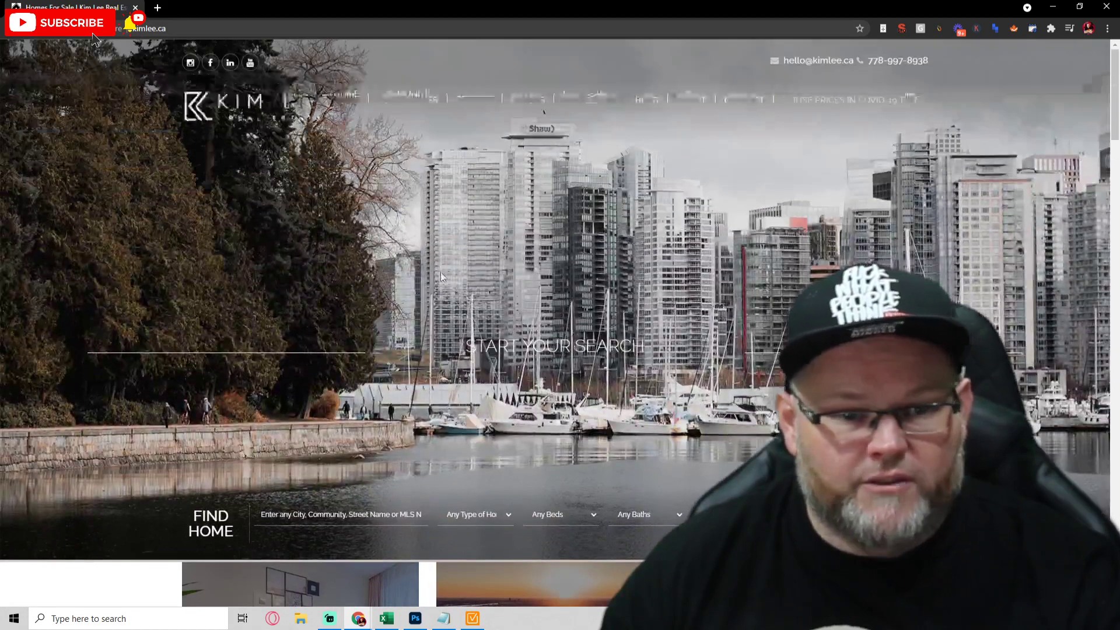
Open the Contact page and select the realtor's name in the footer.
click(756, 106)
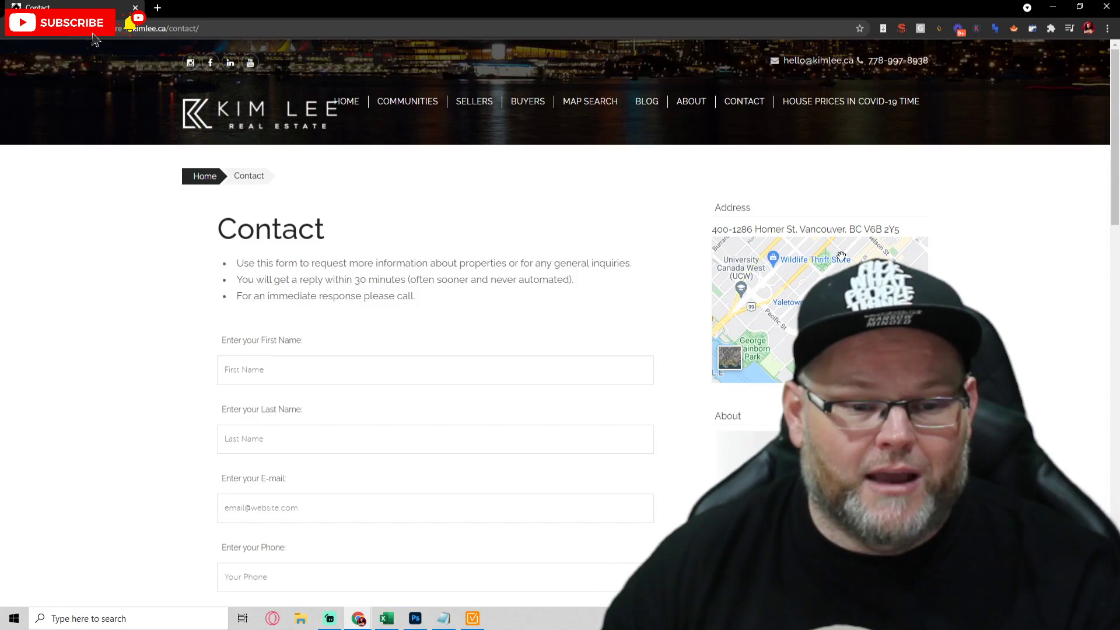
scroll(838, 253, down, 7)
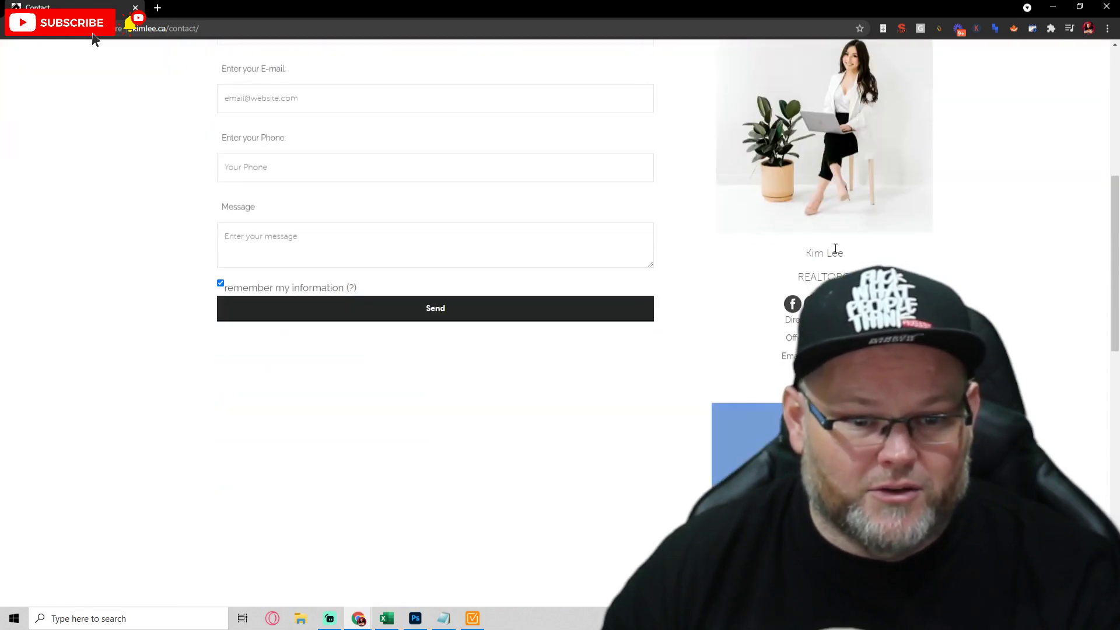
scroll(836, 249, down, 8)
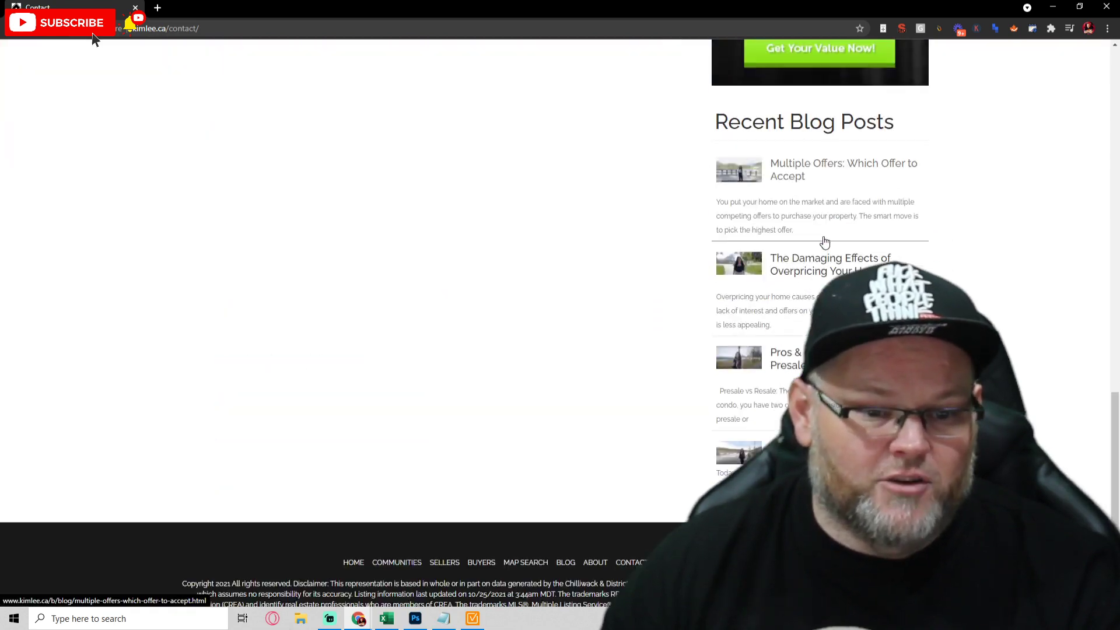
scroll(825, 243, down, 3)
scroll(821, 233, up, 10)
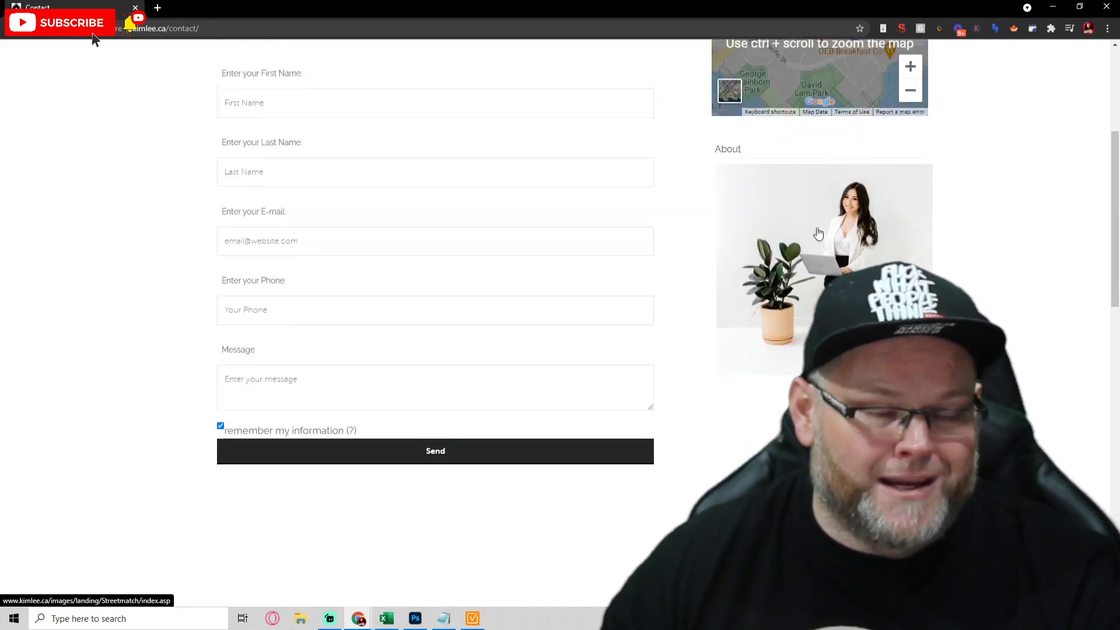
scroll(819, 233, up, 5)
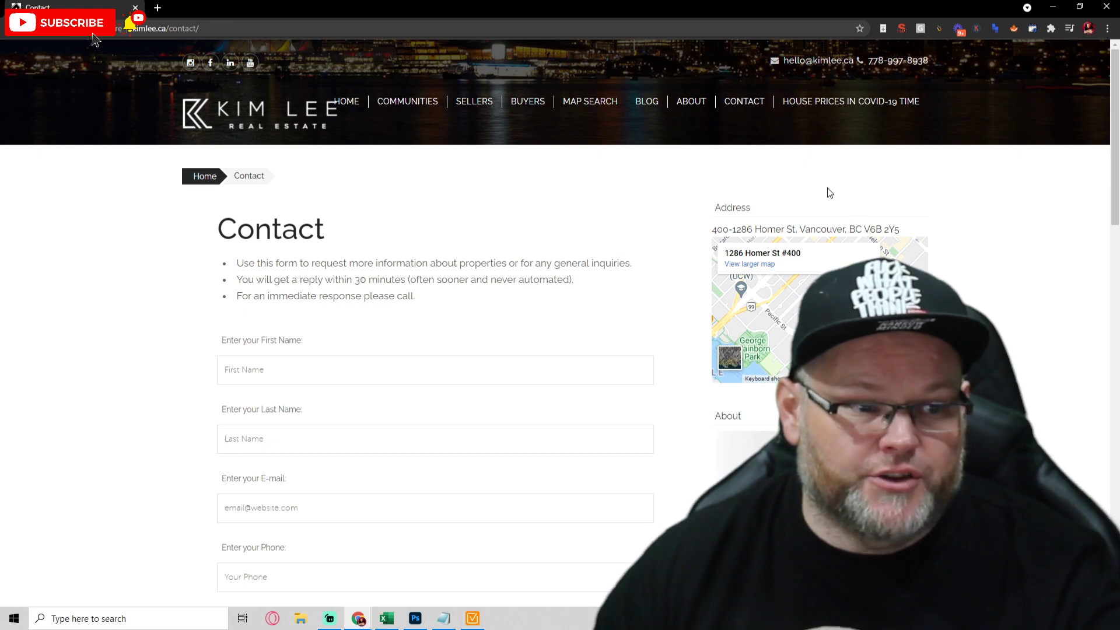
scroll(680, 356, down, 15)
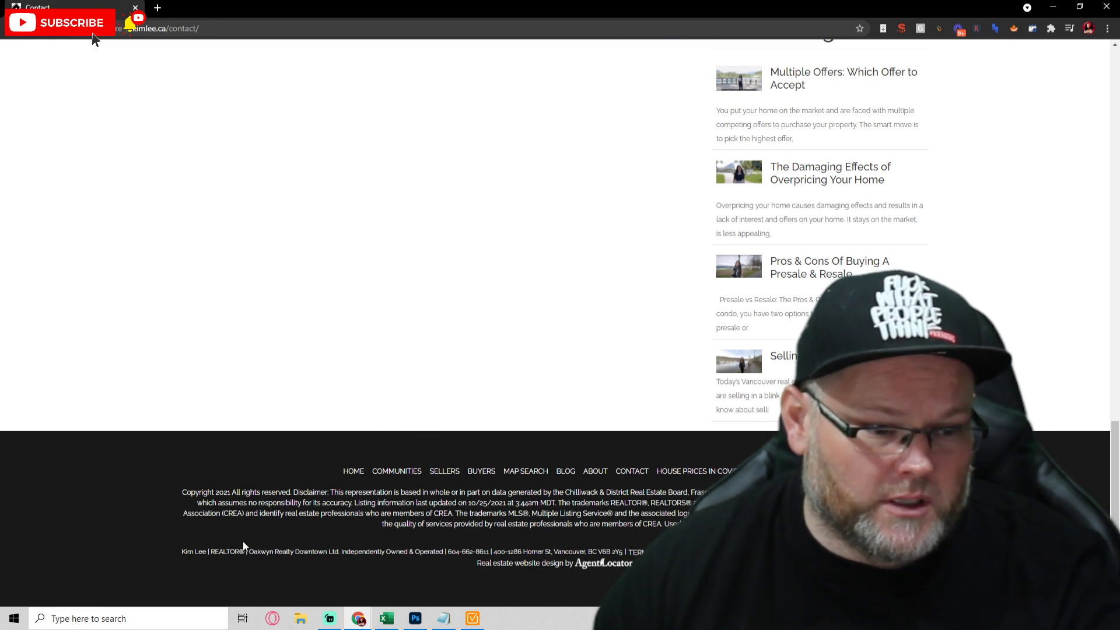
drag(180, 552, 203, 551)
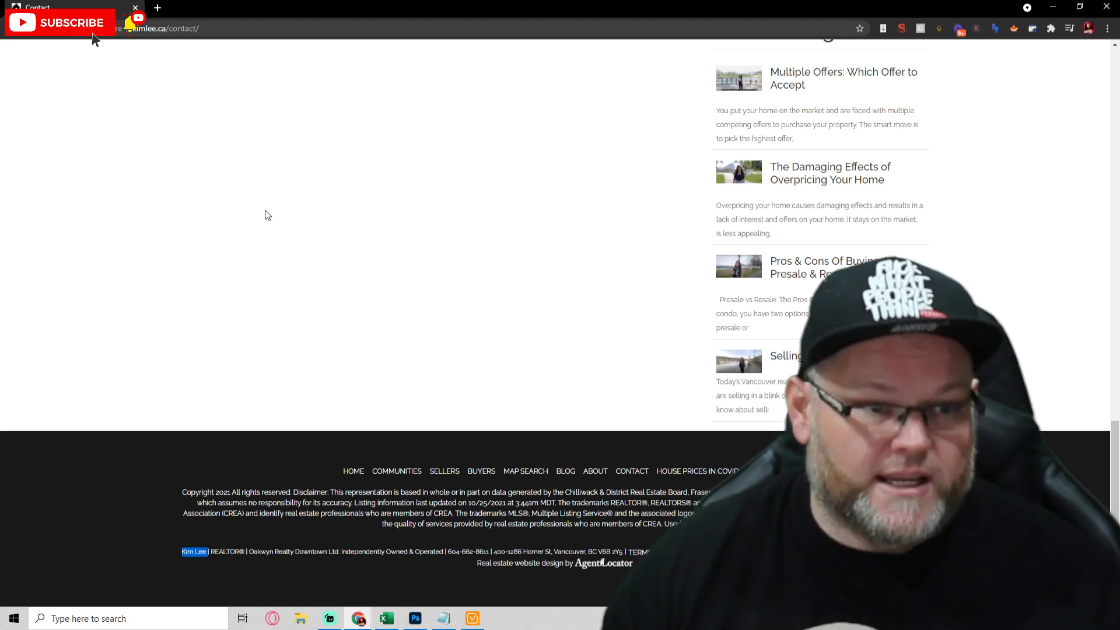
Search Google in a new tab for the realtor's name plus 'realtor vancouver'.
click(158, 8)
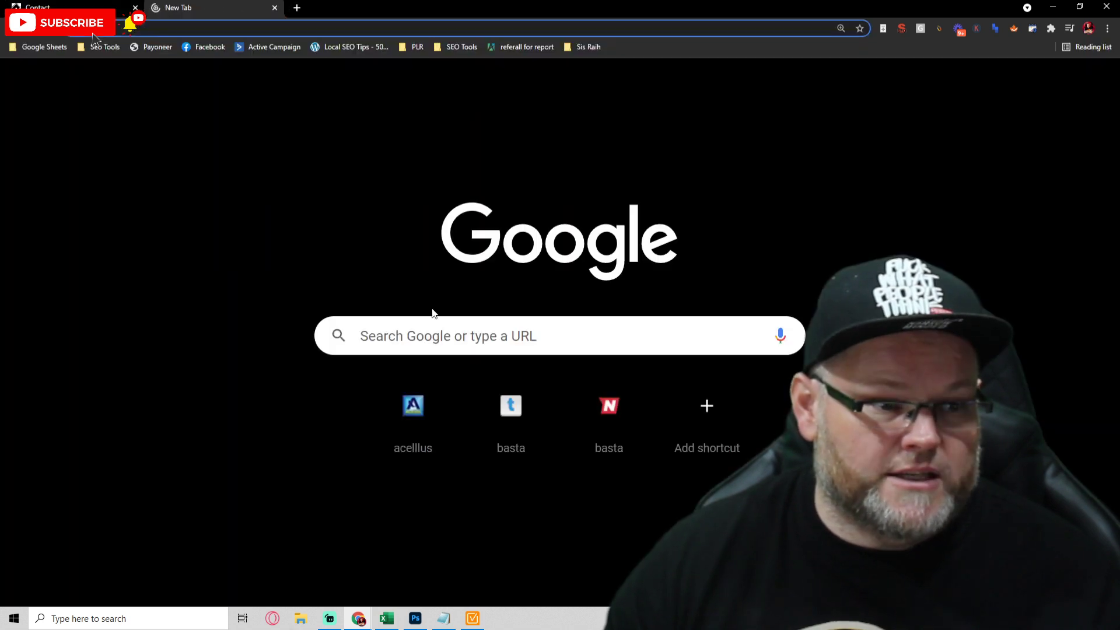
click(440, 323)
text(Kim Lee)
text(realtor)
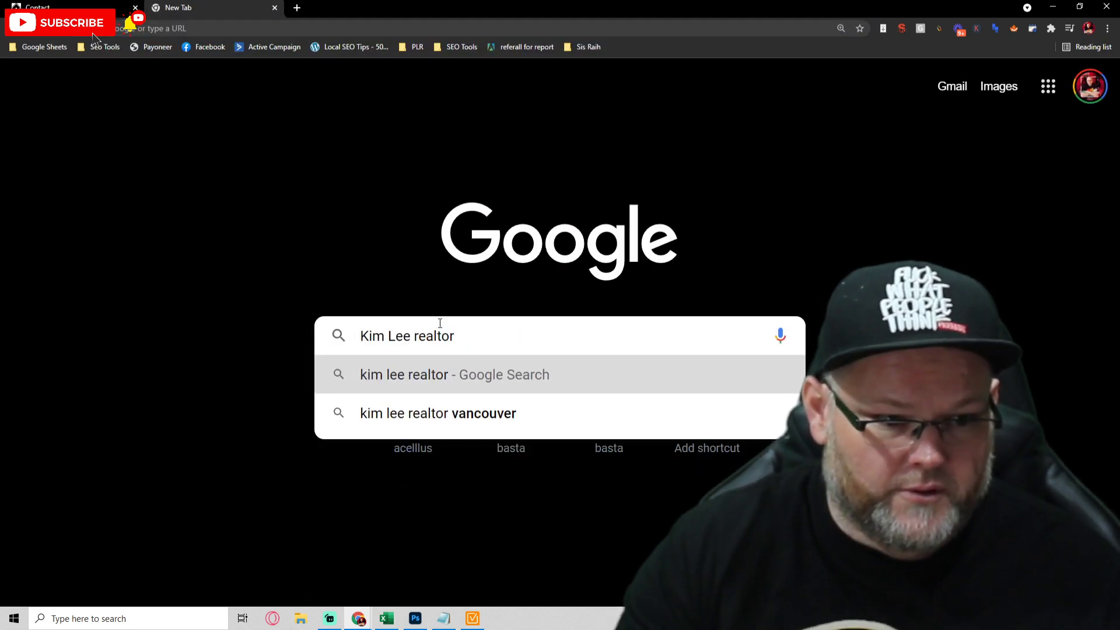
key(Down)
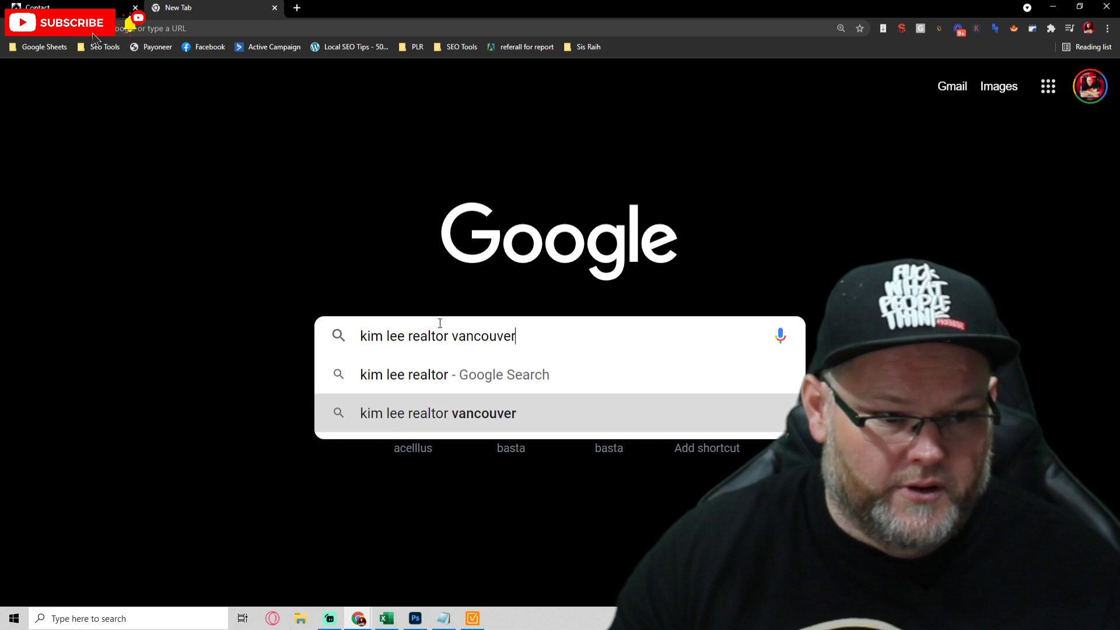
key(Return)
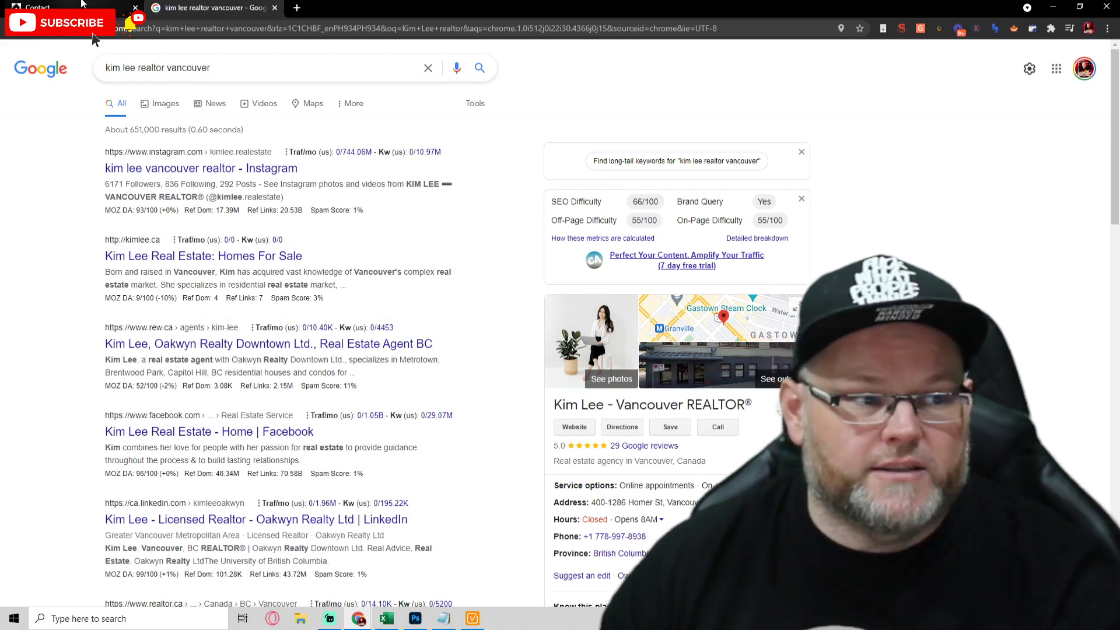
Compare the website's home page with the search results, then scroll through the results.
key(ctrl+Tab)
scroll(93, 39, up, 10)
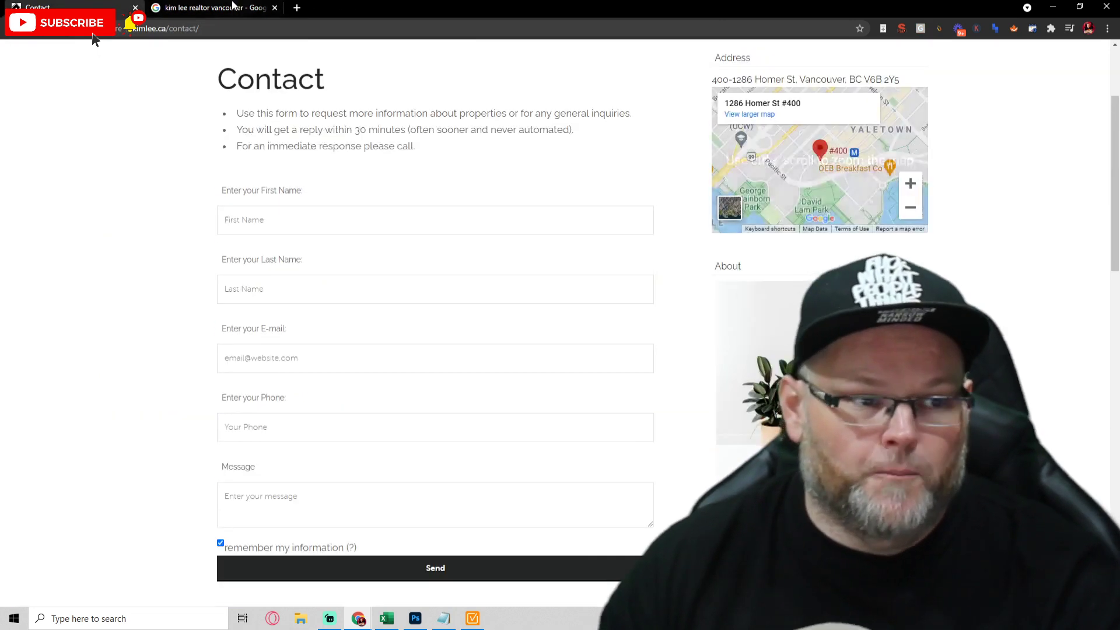
key(ctrl+Tab)
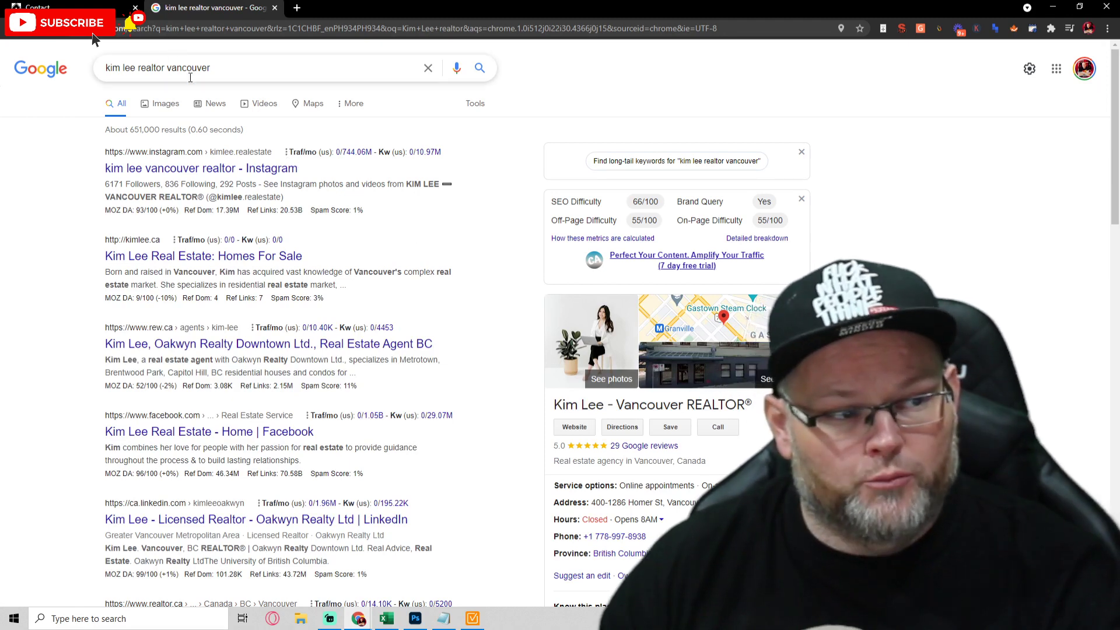
key(ctrl+Tab)
scroll(208, 203, up, 3)
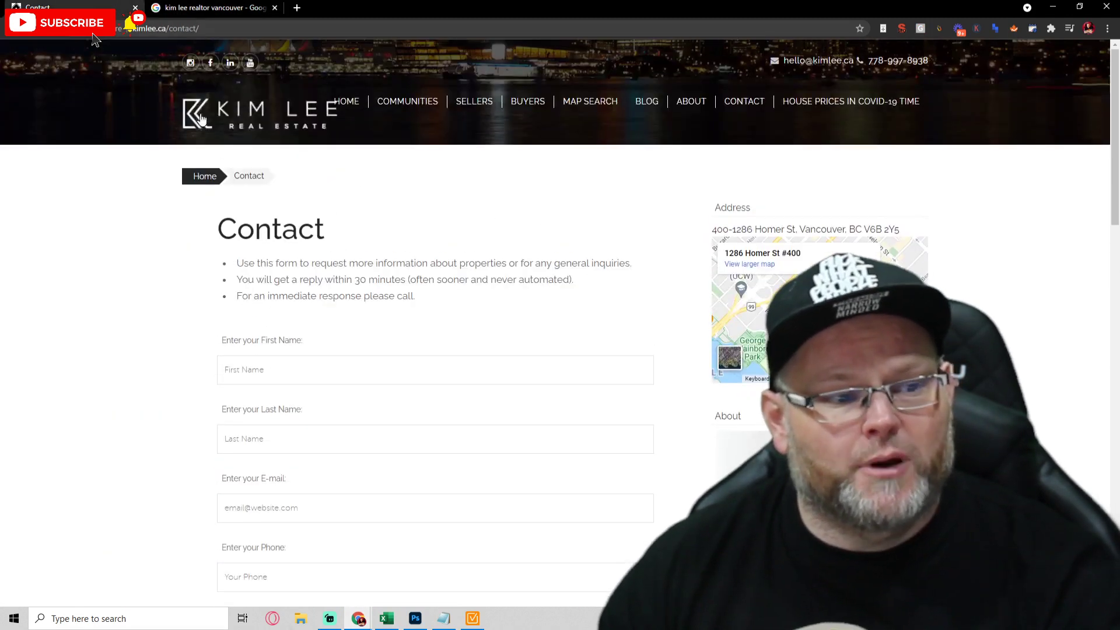
click(204, 175)
scroll(636, 393, down, 5)
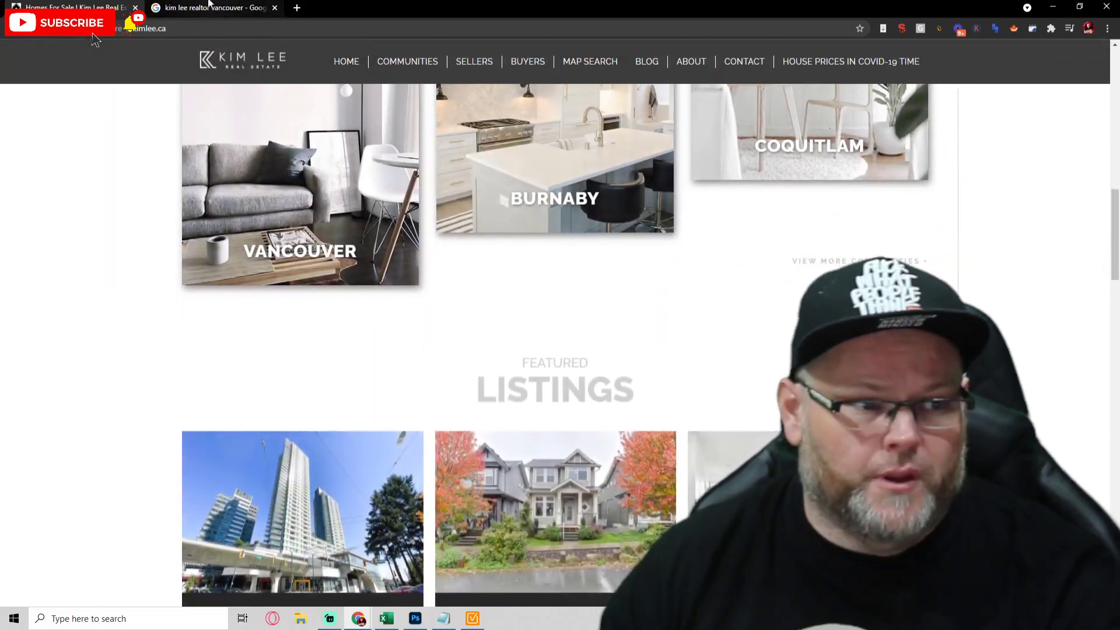
key(ctrl+Tab)
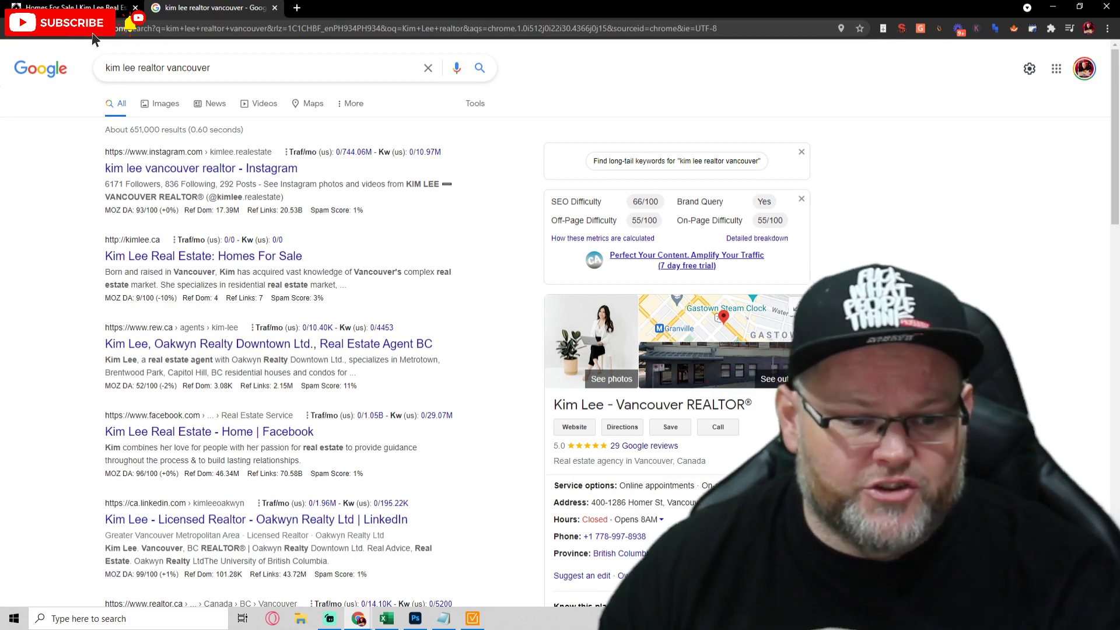
scroll(915, 239, down, 1)
scroll(758, 262, down, 3)
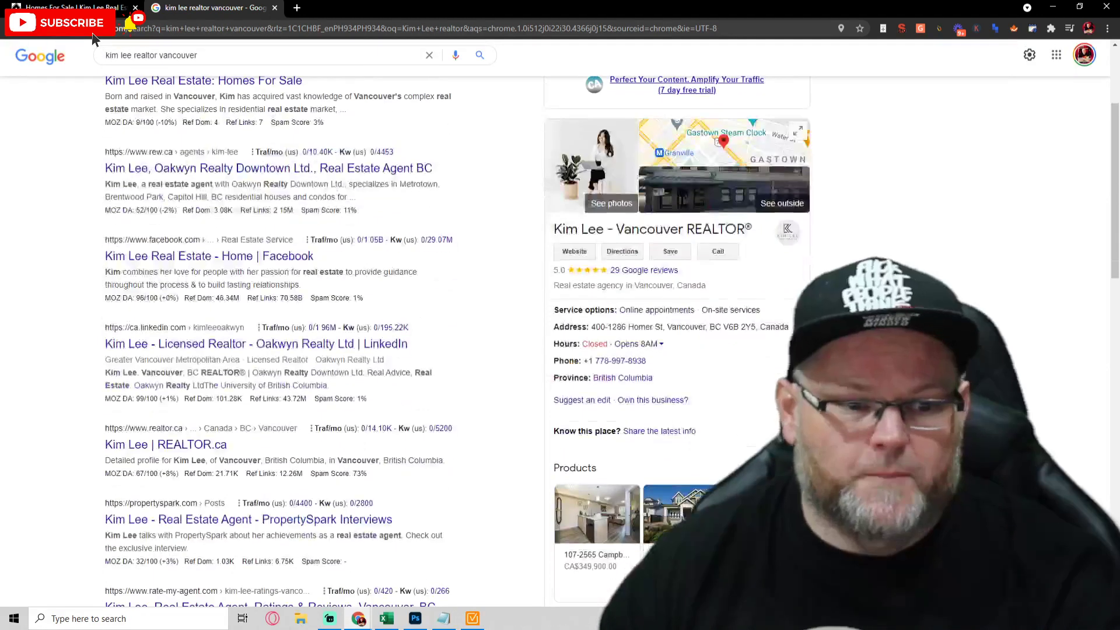
Open the business's 29 Google reviews and like three customer reviews while scrolling.
click(656, 275)
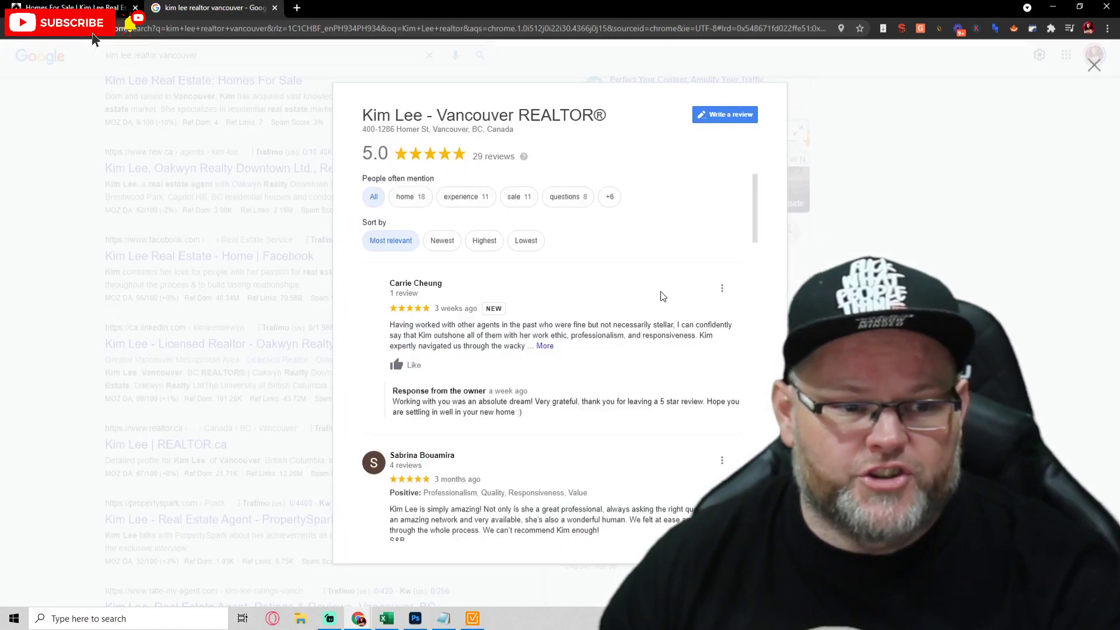
scroll(525, 303, down, 4)
scroll(490, 299, down, 8)
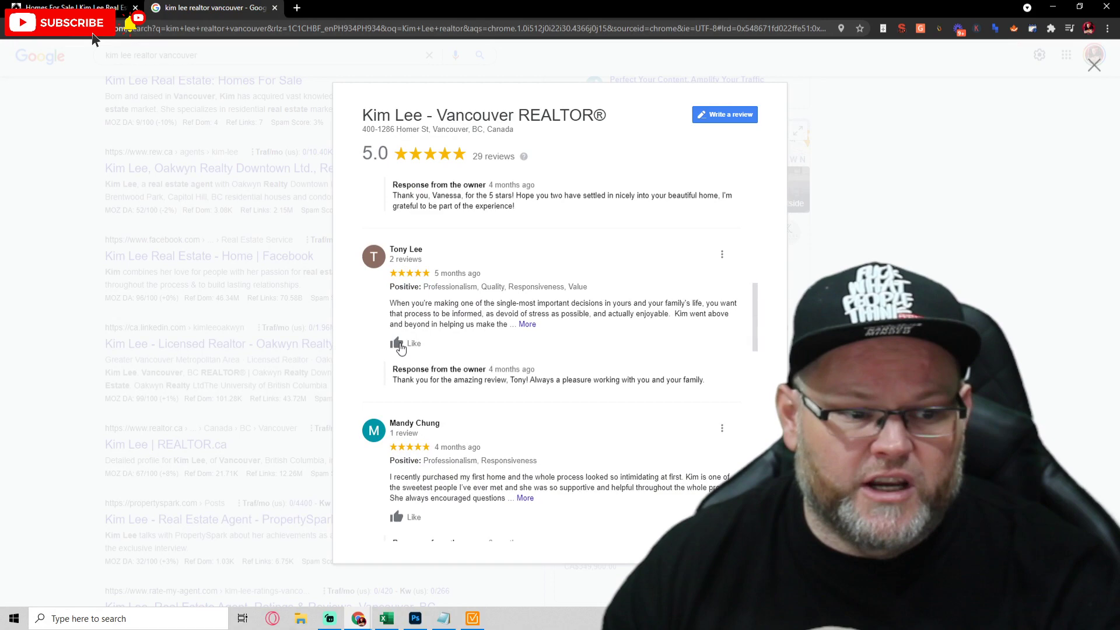
click(399, 344)
scroll(402, 350, down, 3)
click(405, 346)
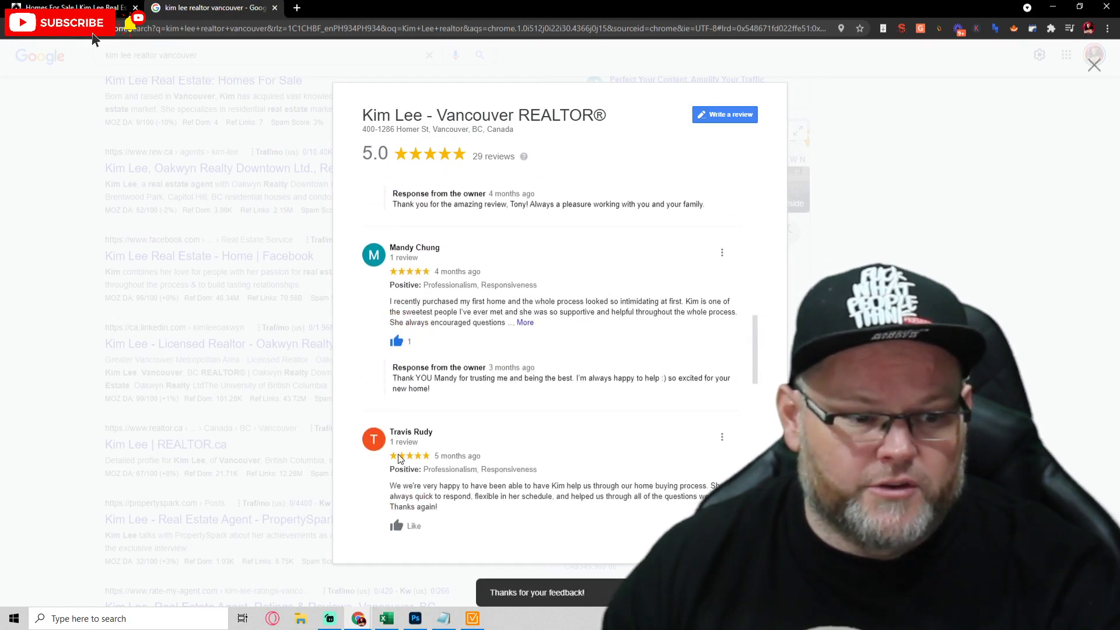
scroll(400, 457, down, 3)
click(397, 349)
scroll(401, 478, down, 3)
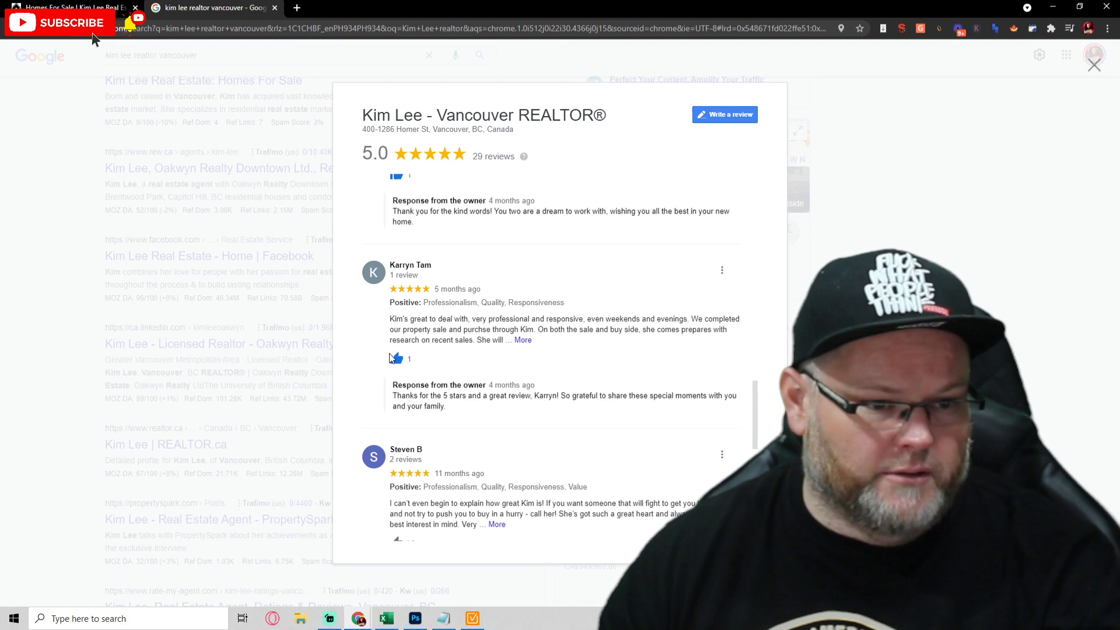
Like one more review higher up, then close the reviews dialog.
key(ctrl+shift+a)
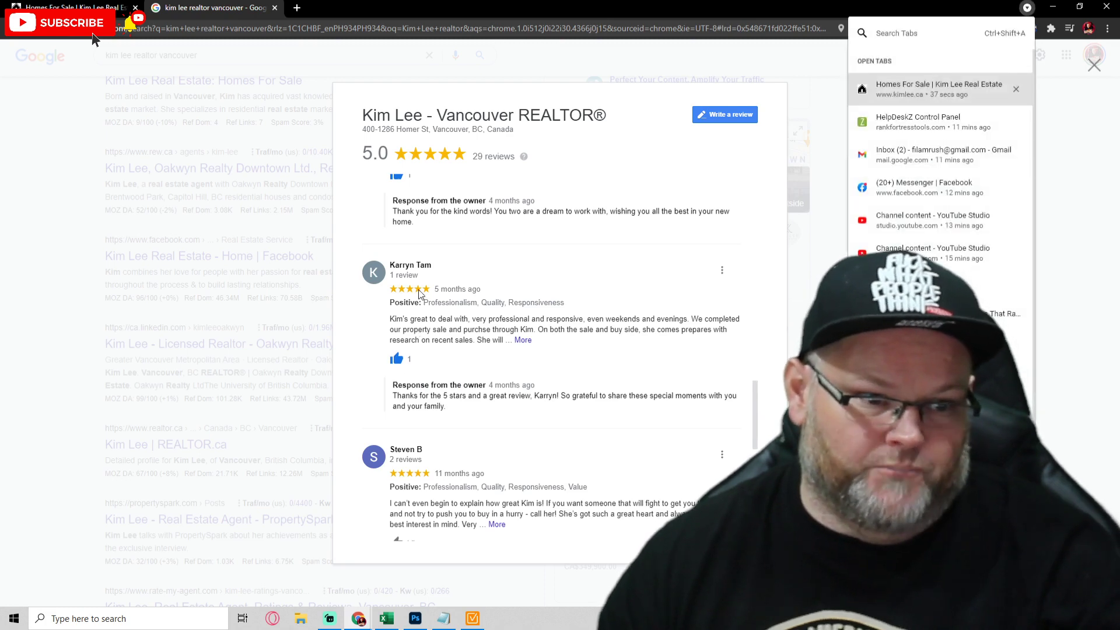
scroll(403, 258, up, 3)
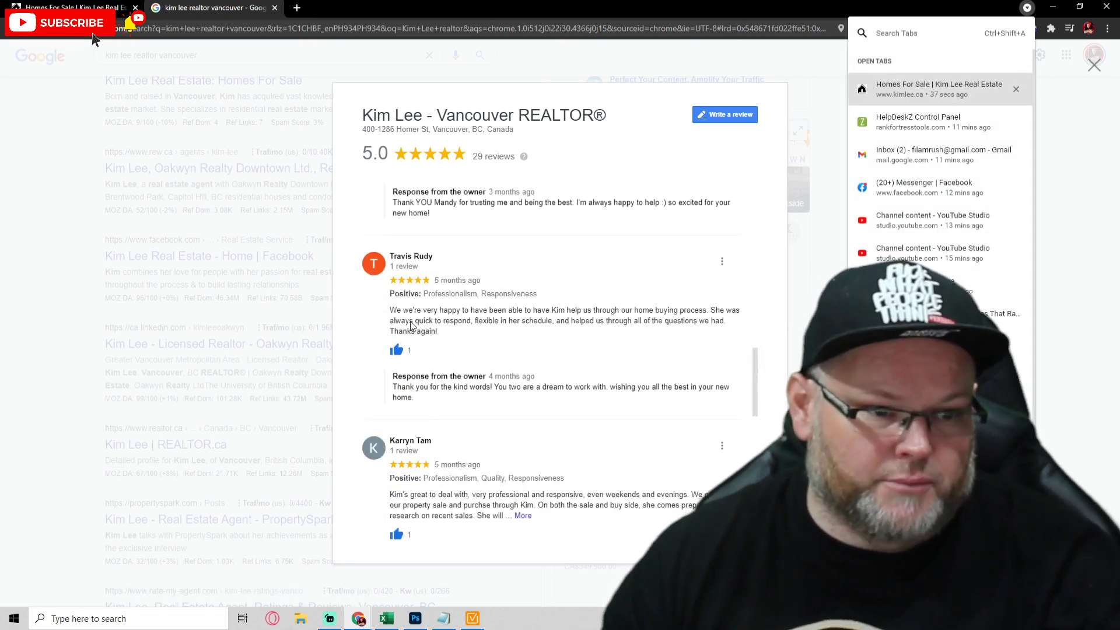
scroll(410, 325, up, 3)
scroll(411, 324, up, 5)
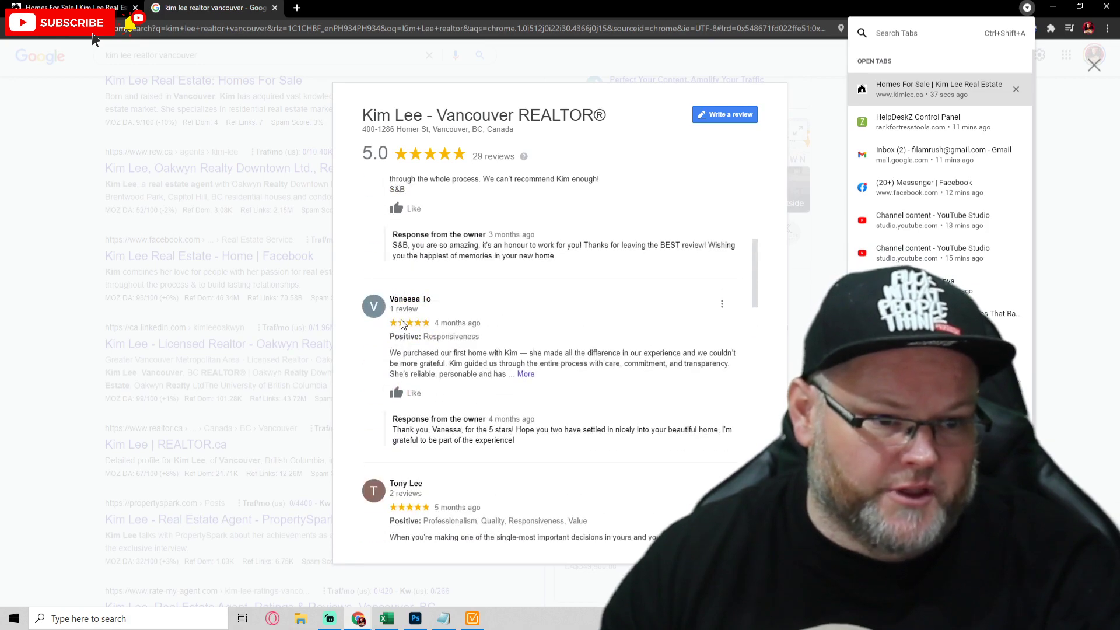
click(398, 209)
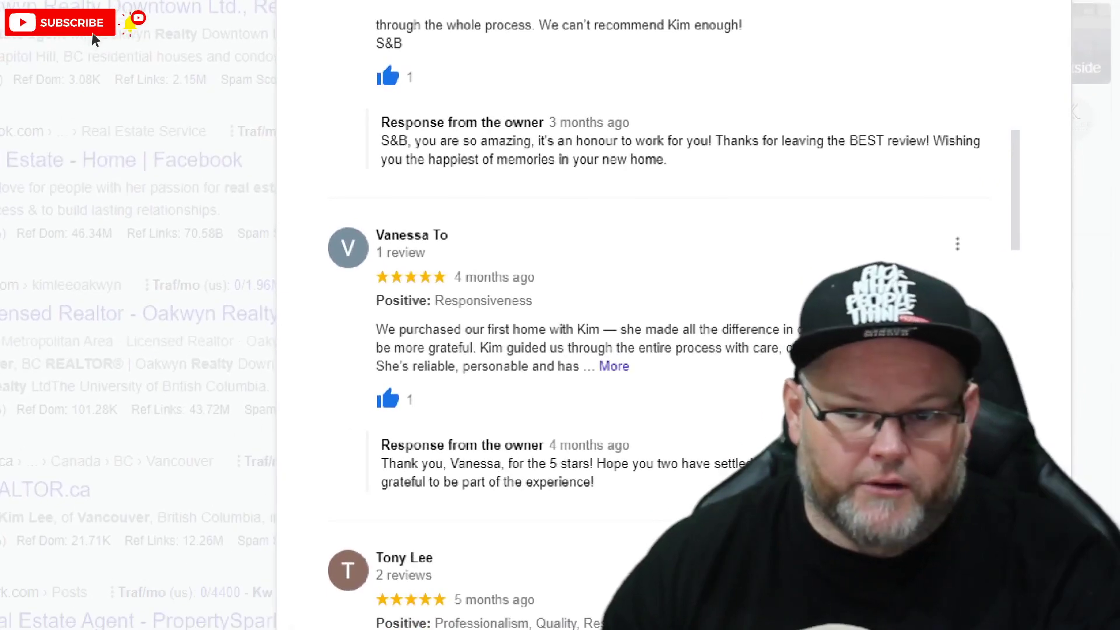
scroll(408, 373, up, 4)
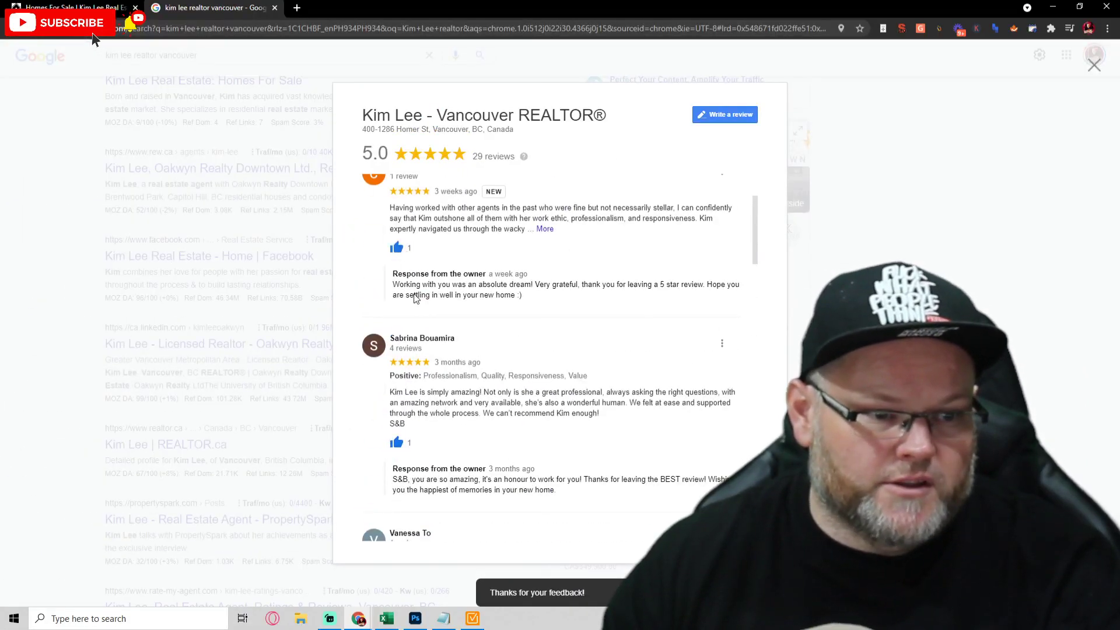
scroll(414, 301, up, 3)
scroll(408, 306, down, 10)
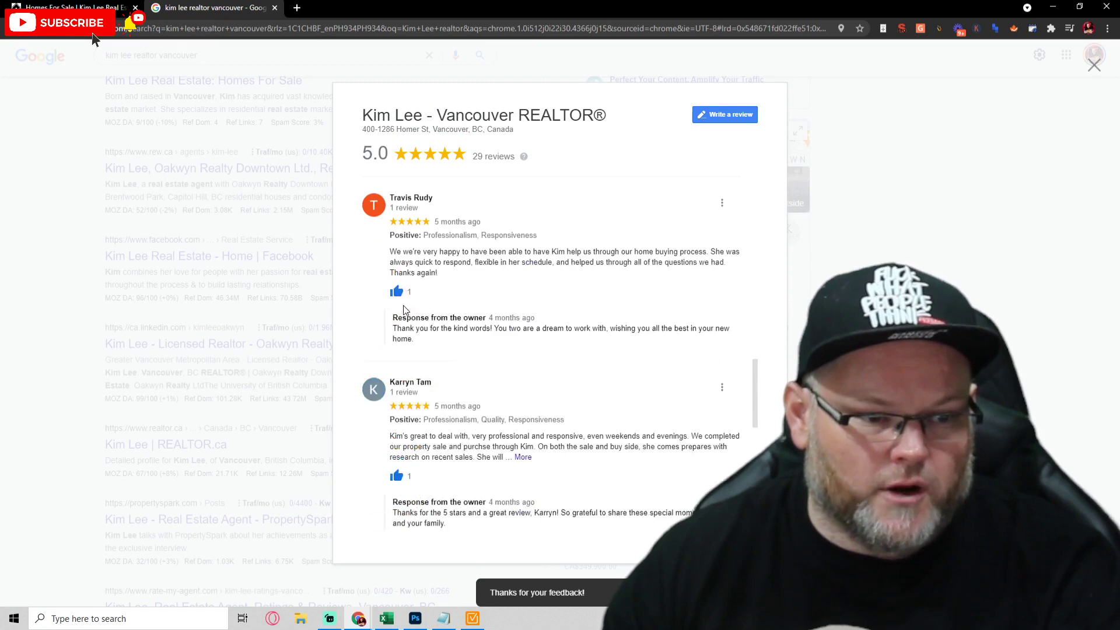
scroll(406, 309, down, 10)
scroll(400, 336, up, 6)
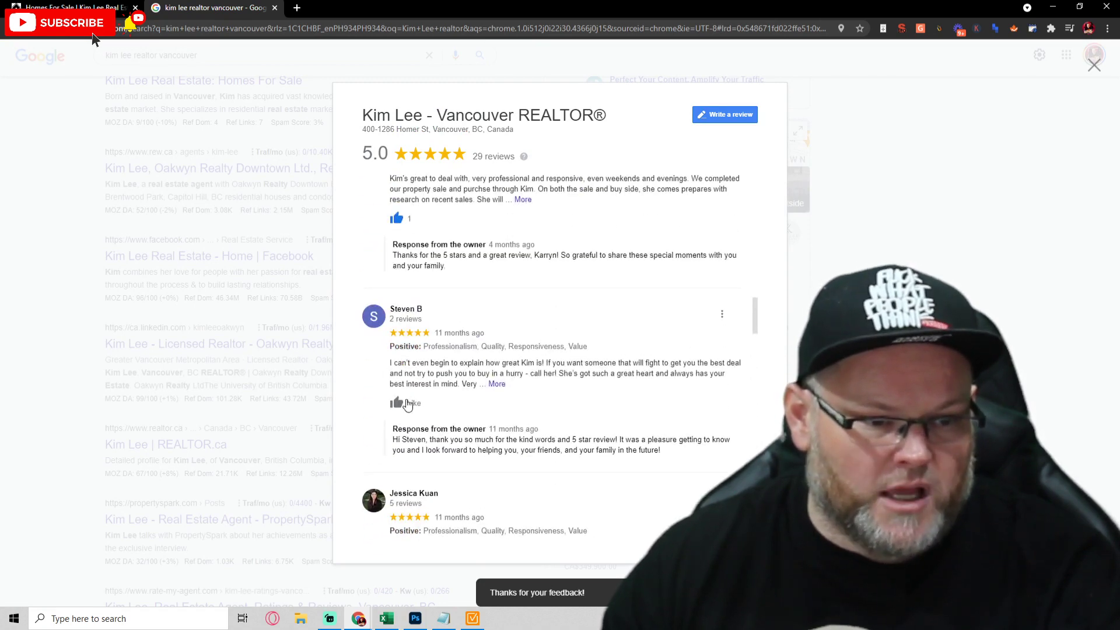
scroll(403, 350, down, 5)
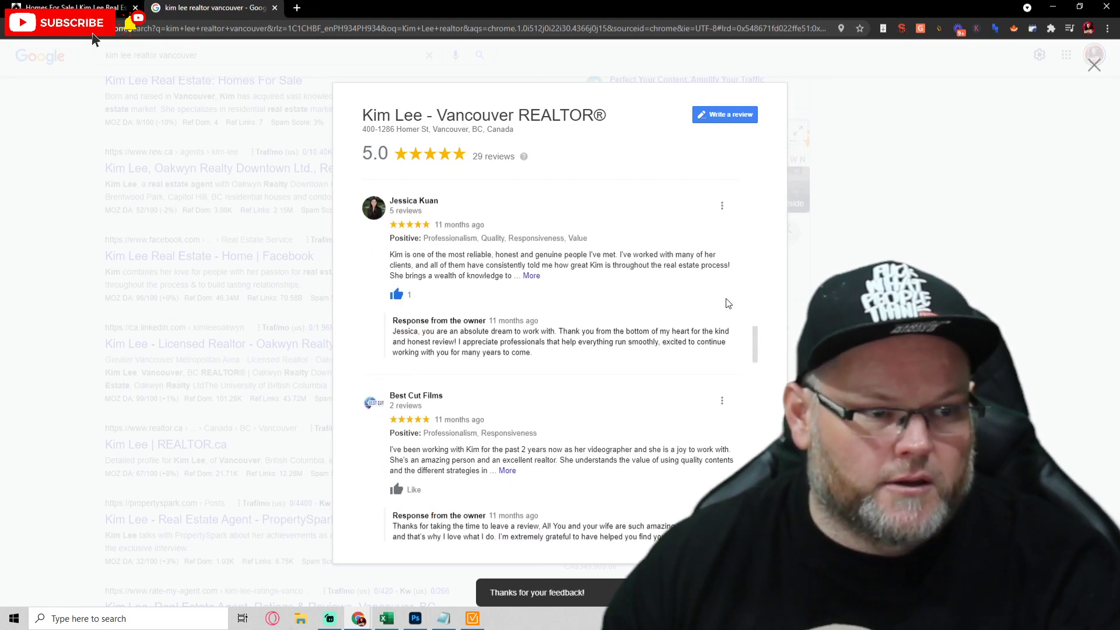
key(Escape)
scroll(775, 330, down, 3)
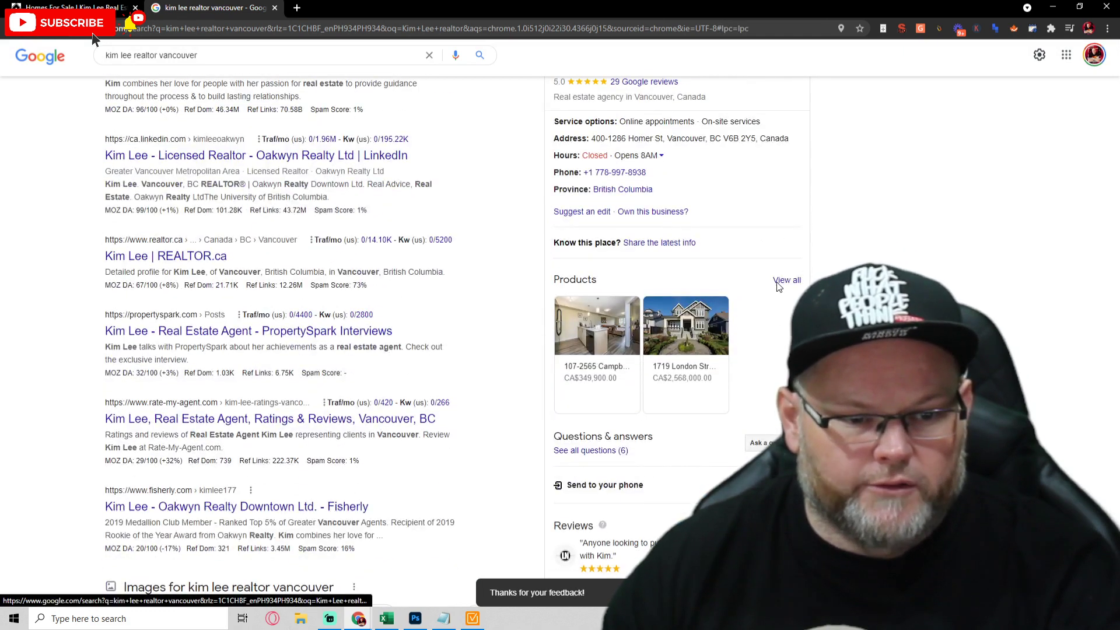
Review the agent's listed homes under Products and all six questions and answers.
click(785, 281)
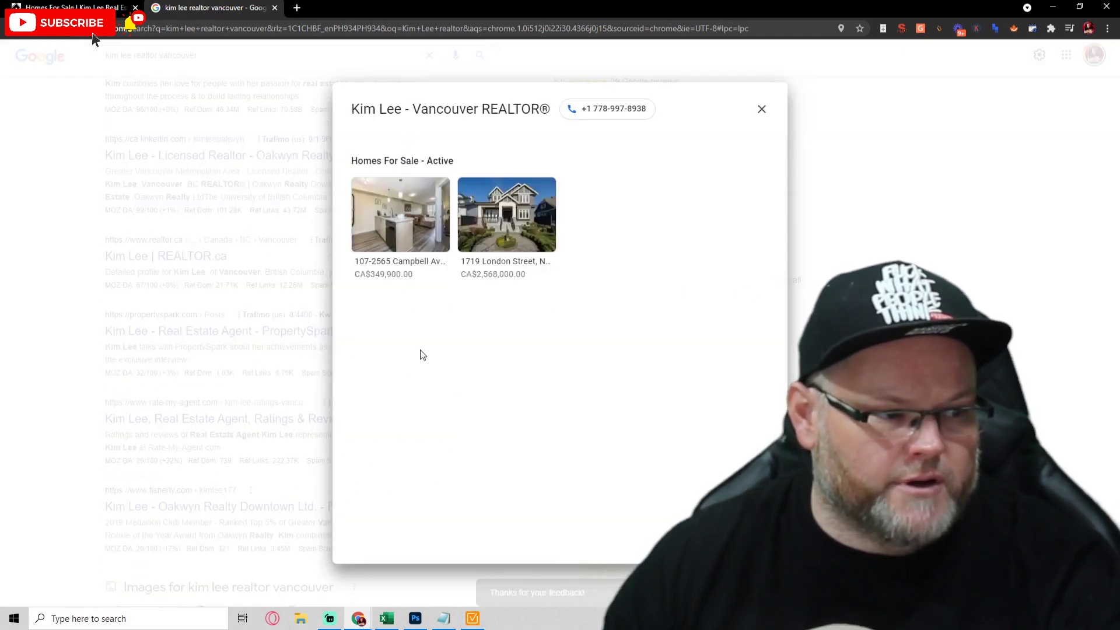
click(762, 110)
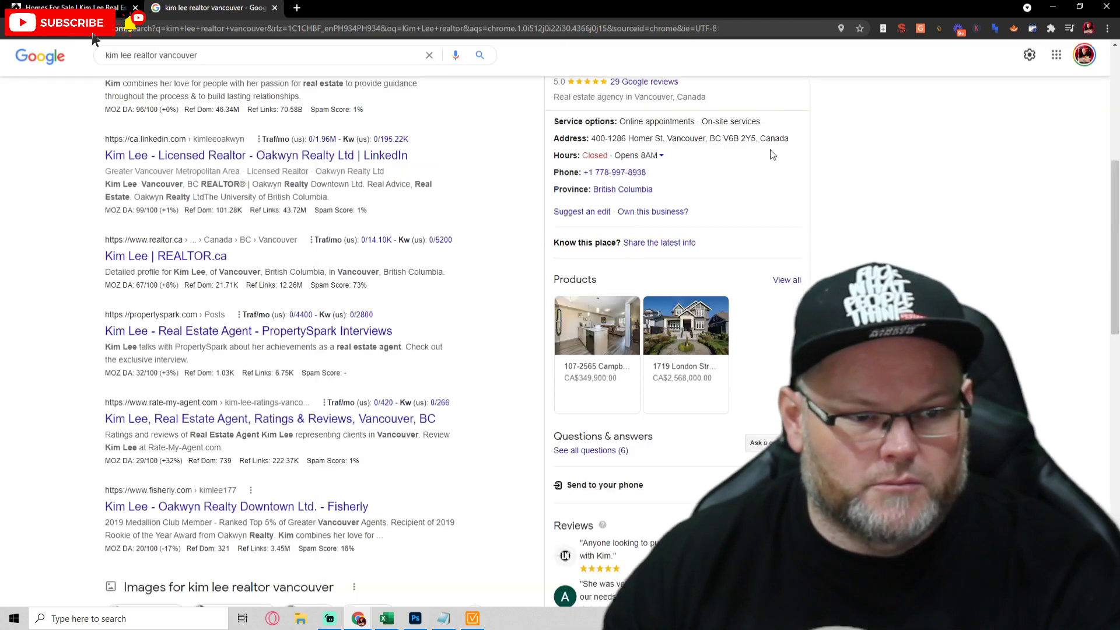
scroll(690, 328, down, 3)
click(576, 277)
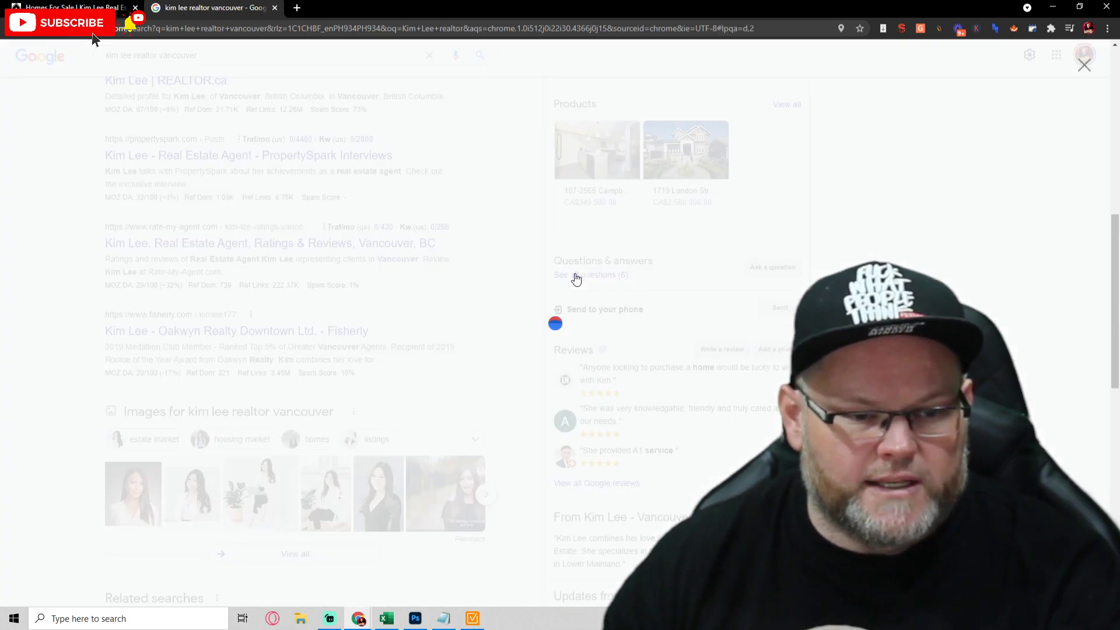
scroll(607, 345, down, 5)
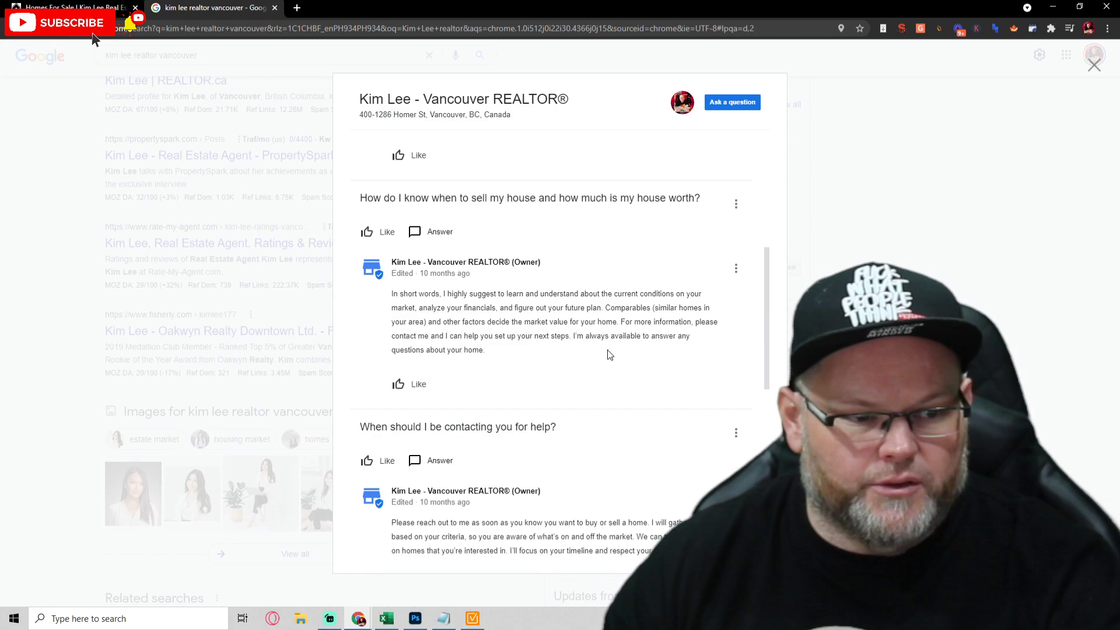
scroll(610, 355, down, 3)
scroll(607, 356, up, 8)
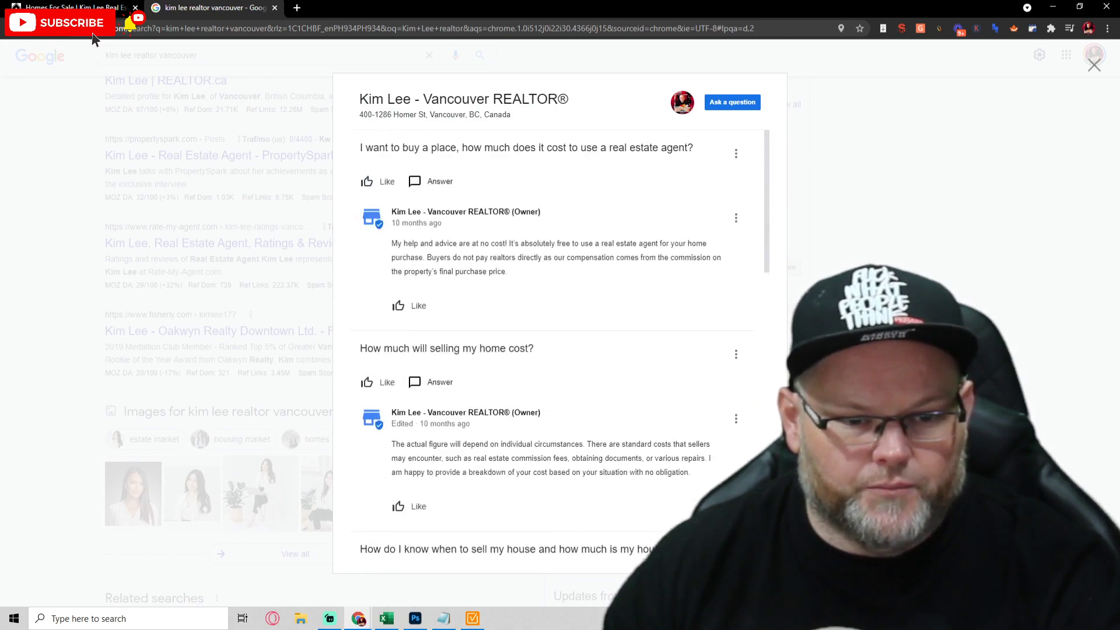
key(Escape)
Scroll through the search results and briefly check the site audit project.
scroll(560, 315, up, 4)
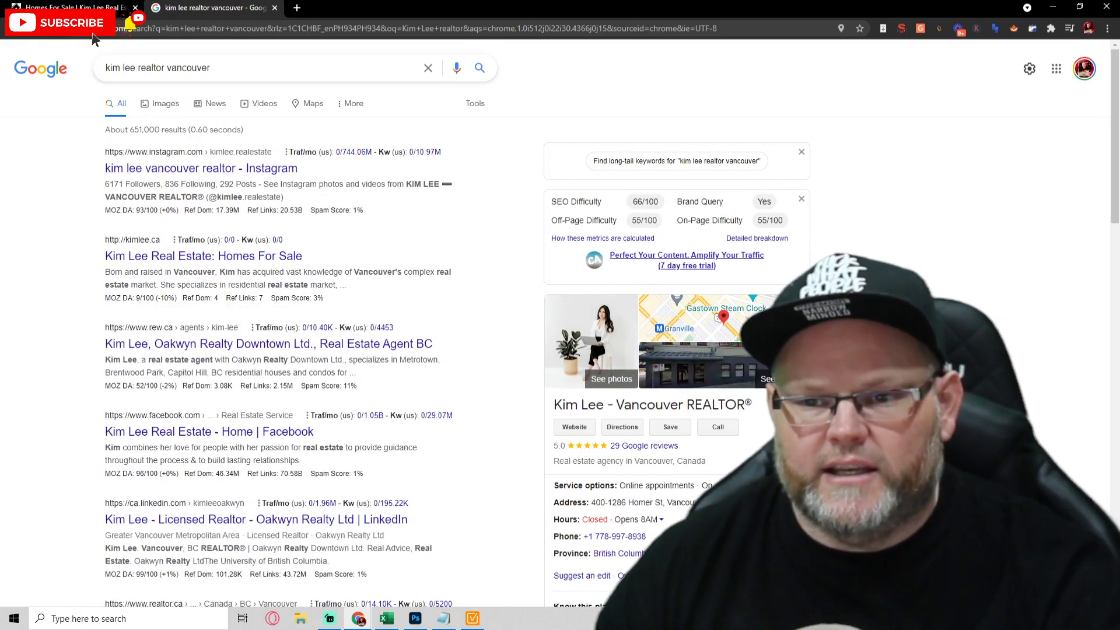
scroll(93, 38, down, 4)
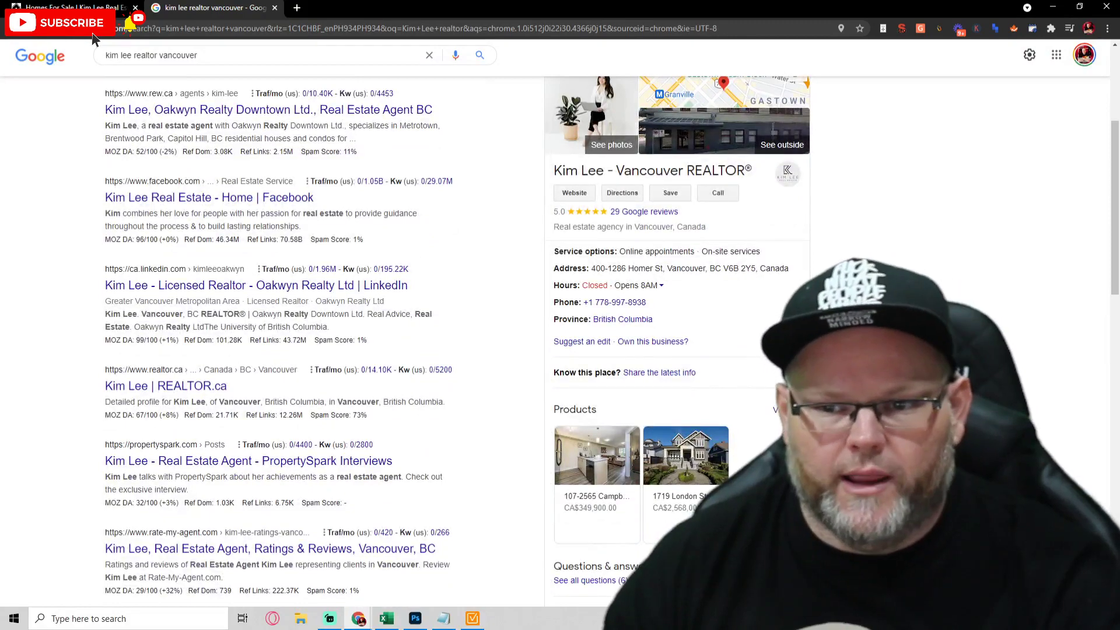
scroll(94, 38, down, 3)
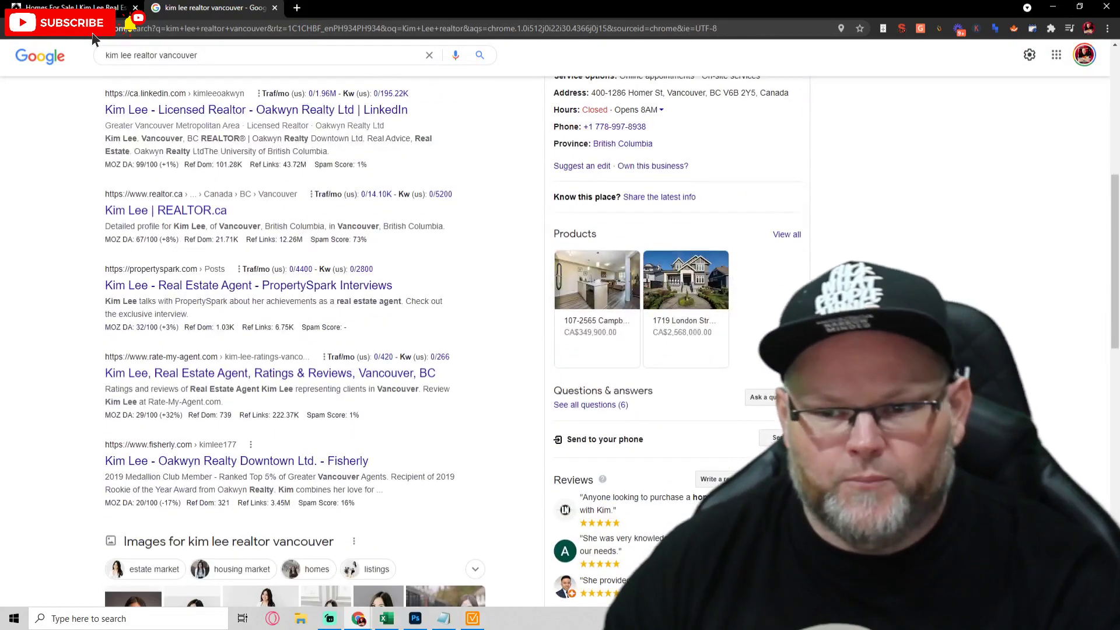
scroll(93, 39, down, 4)
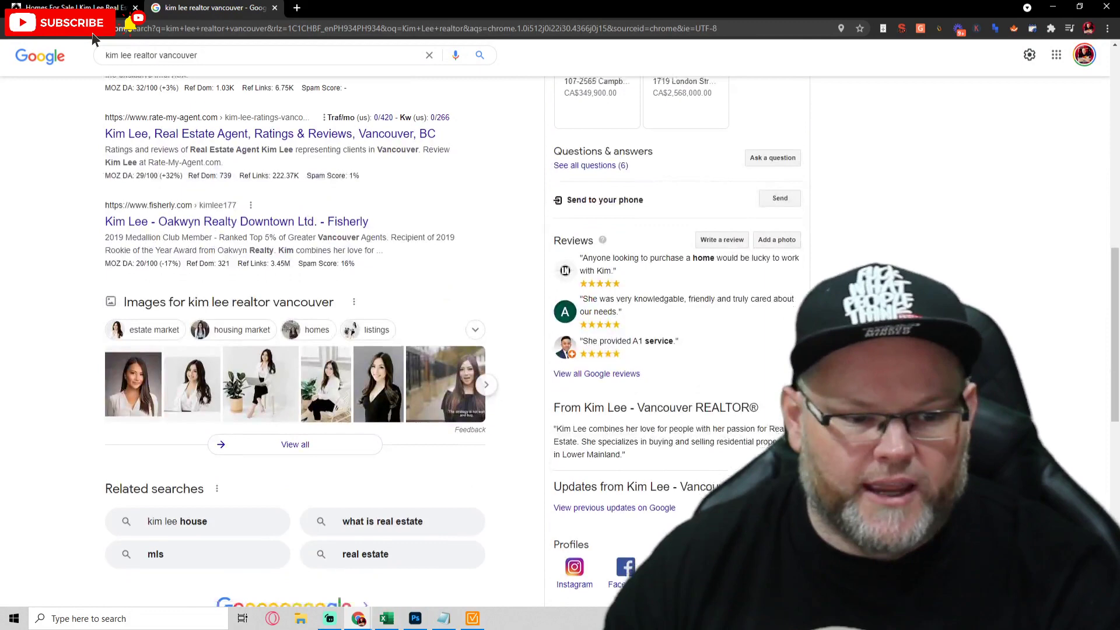
scroll(93, 39, down, 4)
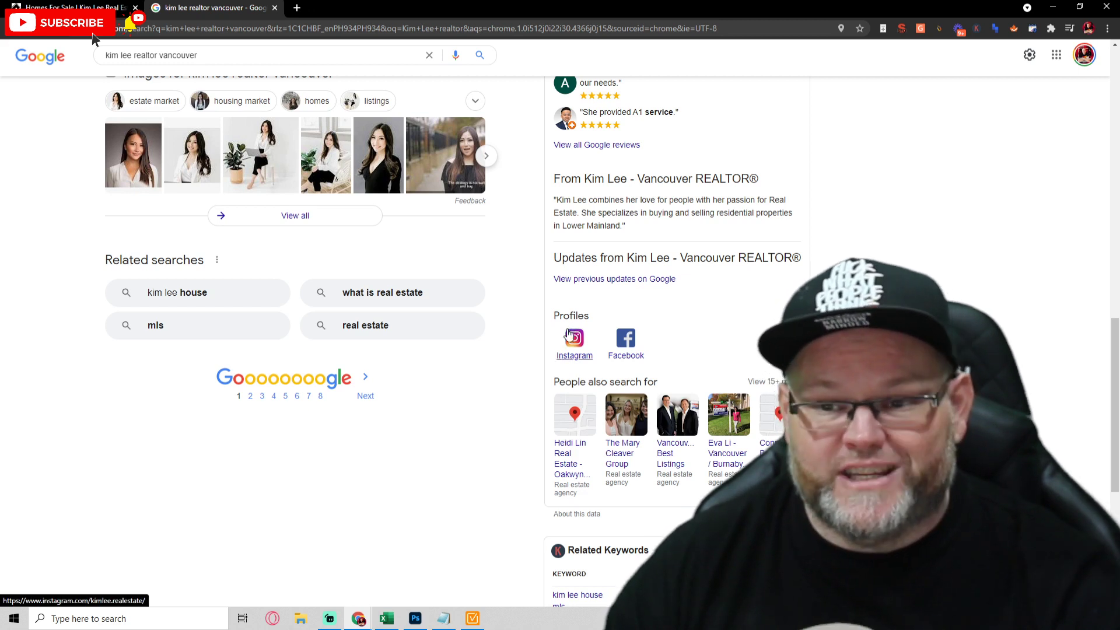
scroll(700, 376, down, 5)
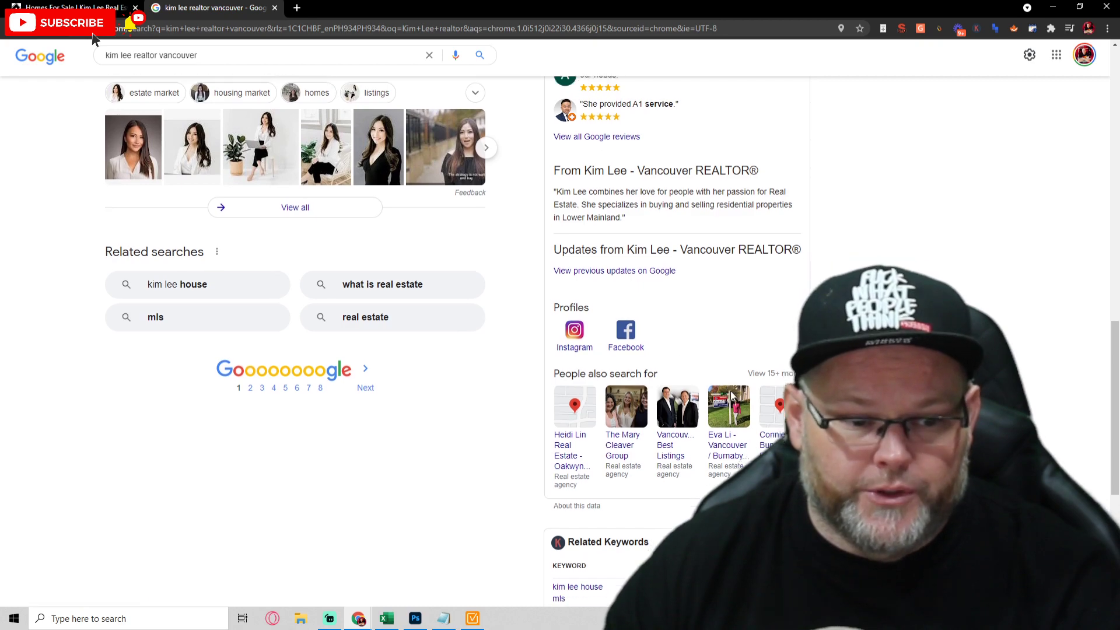
scroll(724, 385, up, 5)
scroll(721, 383, up, 7)
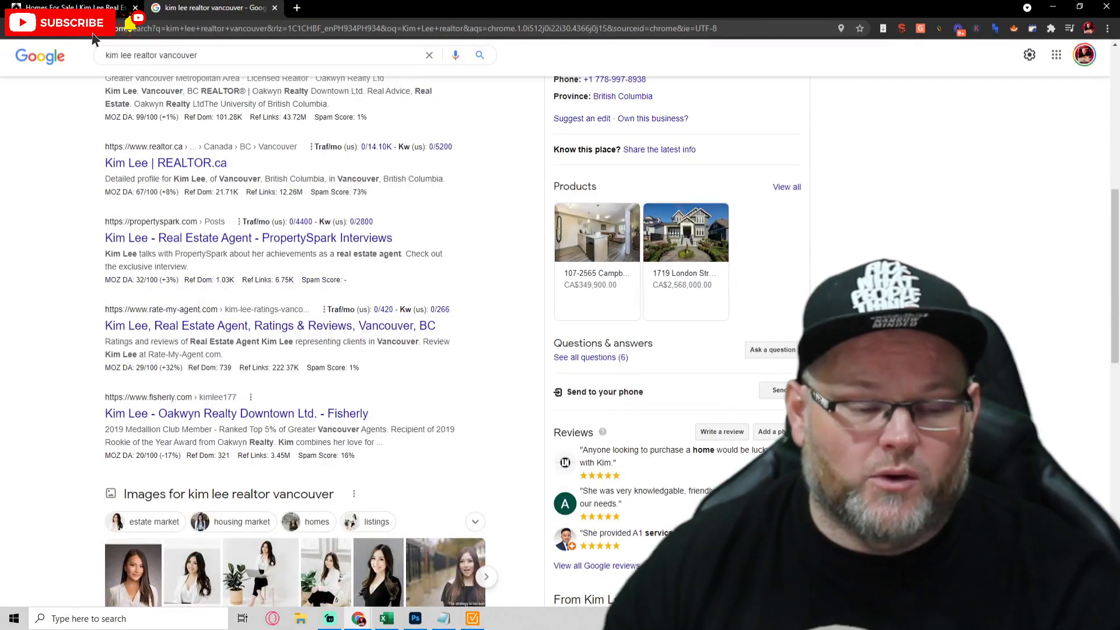
scroll(722, 387, up, 5)
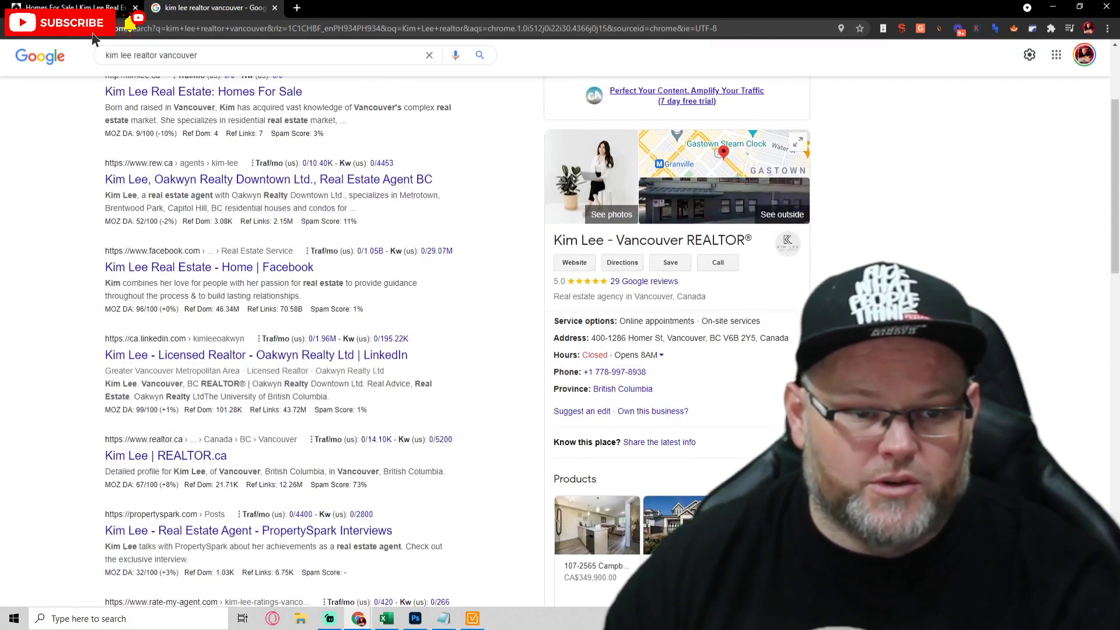
scroll(721, 387, up, 3)
scroll(721, 387, down, 5)
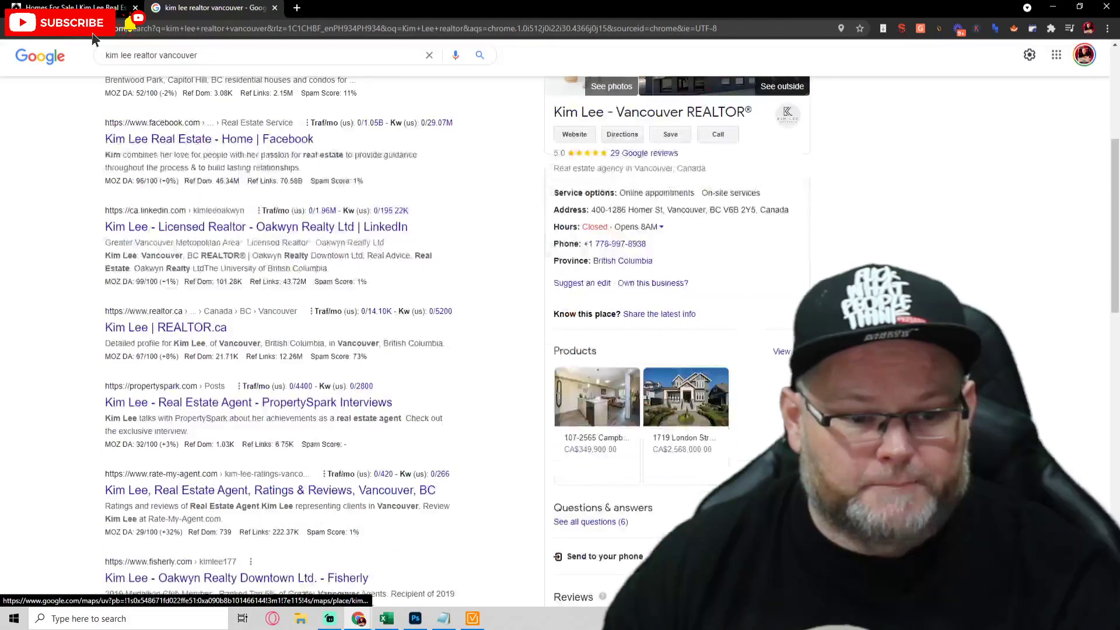
scroll(721, 388, up, 3)
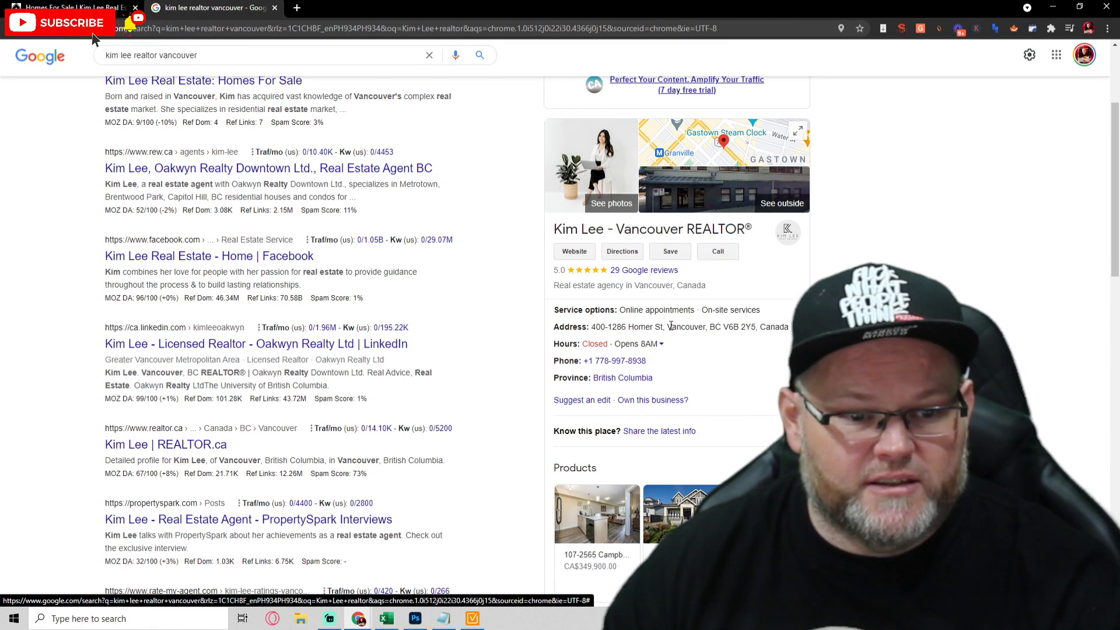
click(473, 619)
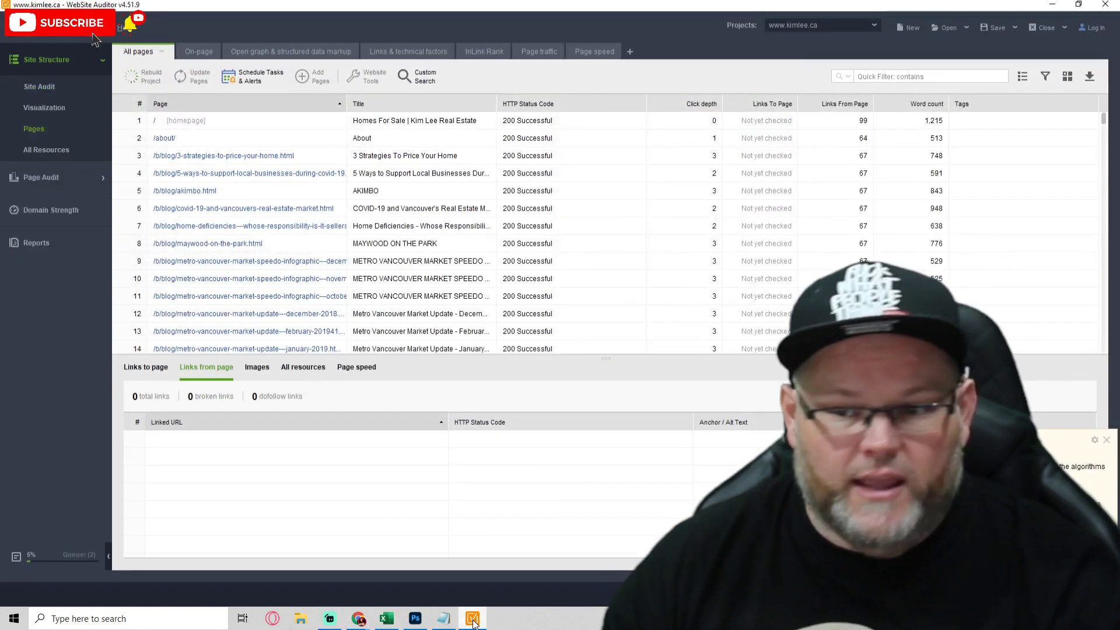
click(475, 620)
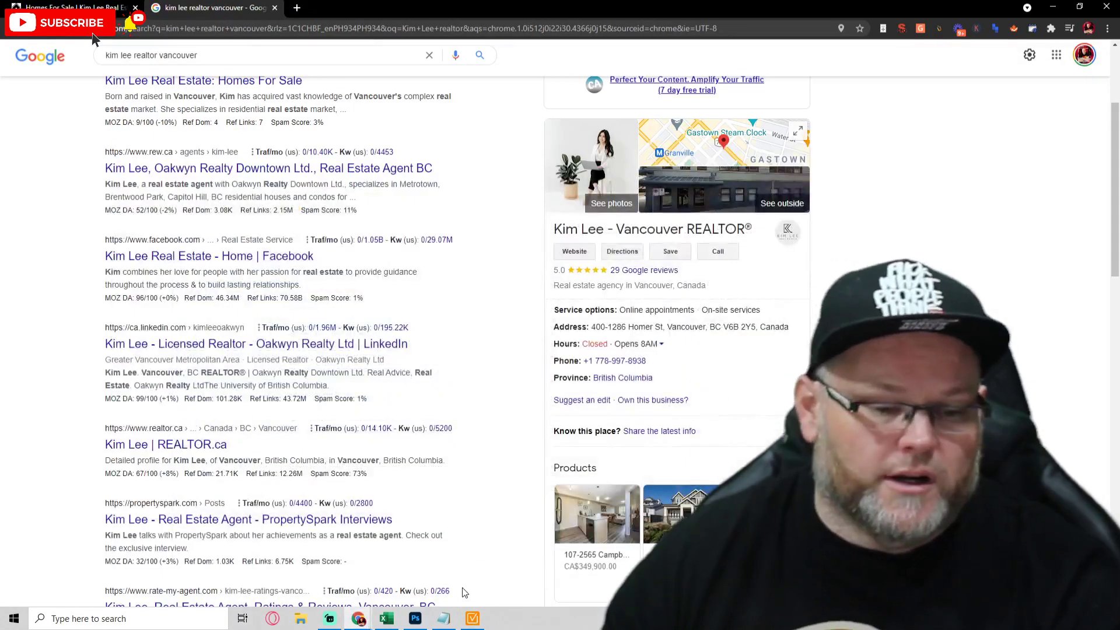
scroll(512, 471, up, 3)
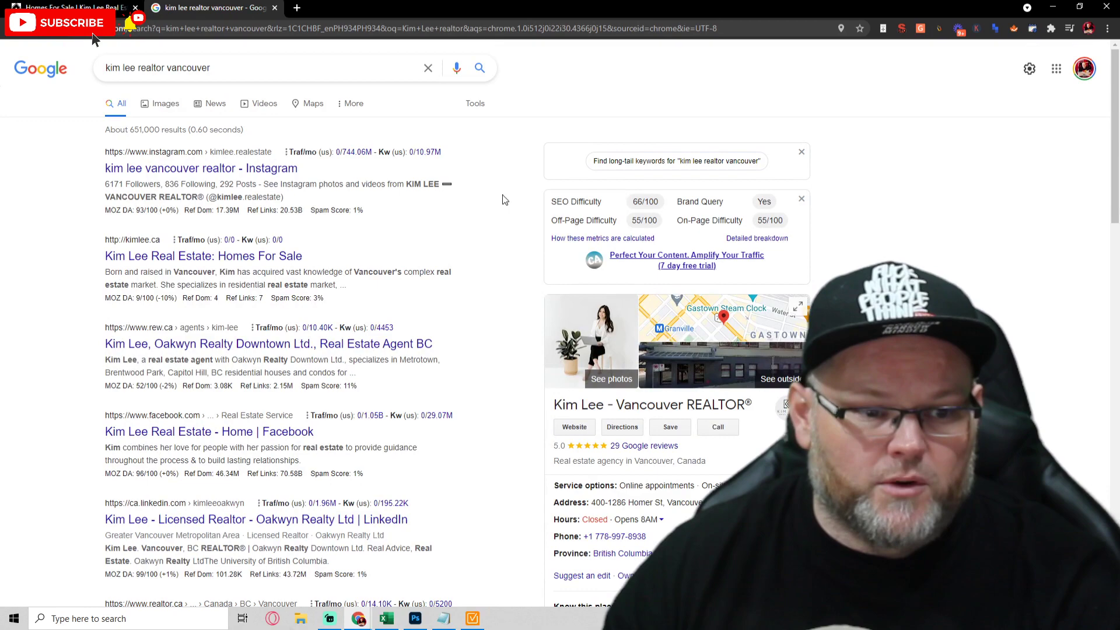
Load the Local Falcon dashboard in a new tab via 'loca'.
click(70, 7)
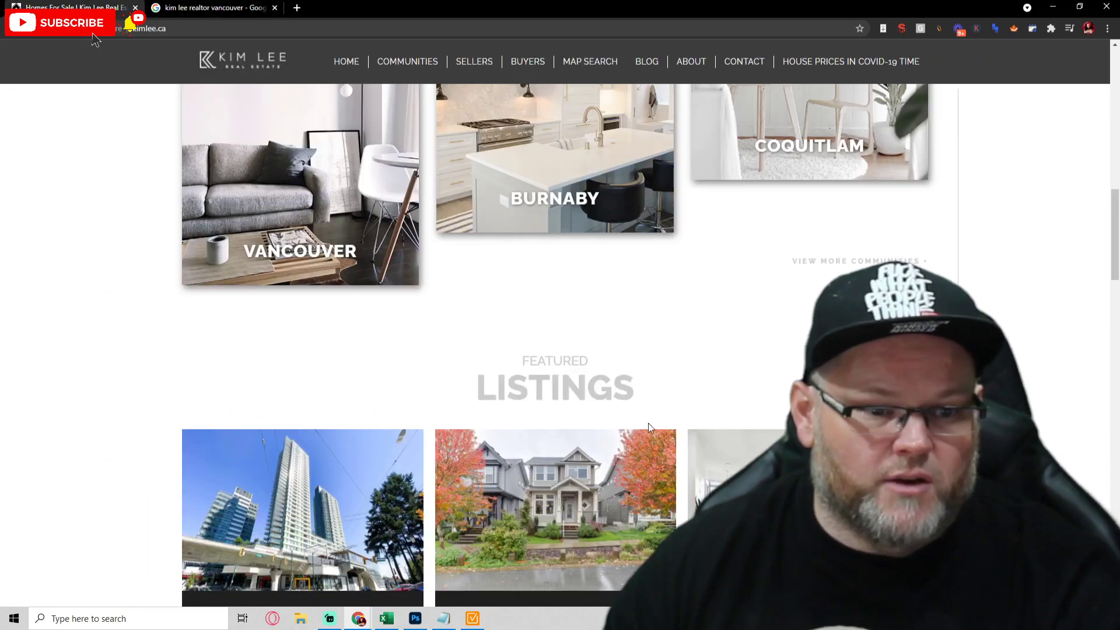
scroll(648, 422, up, 10)
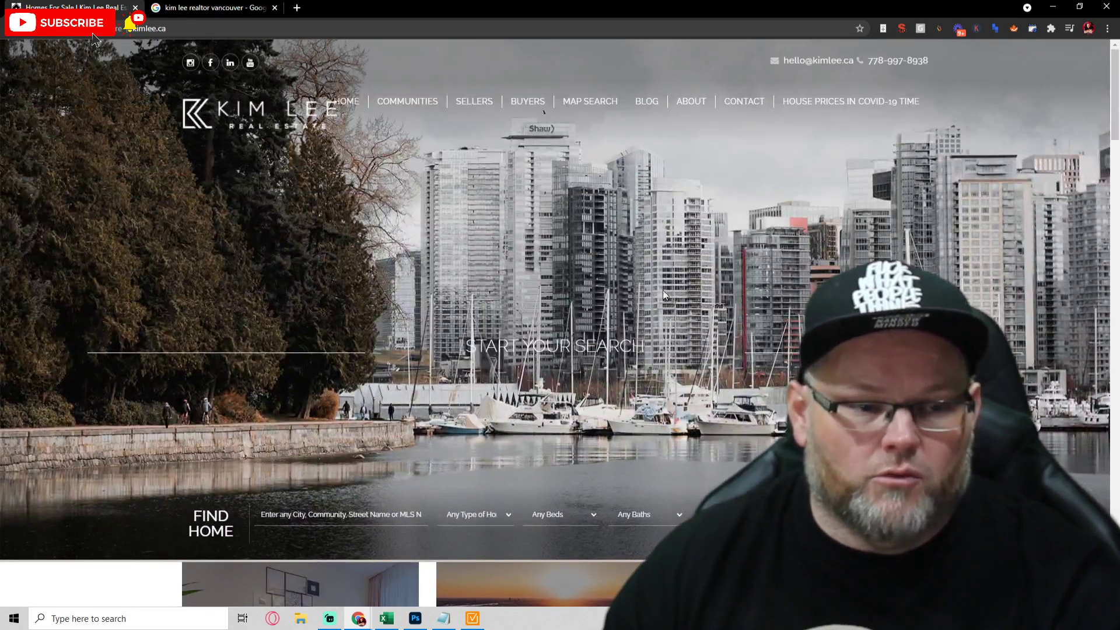
click(297, 8)
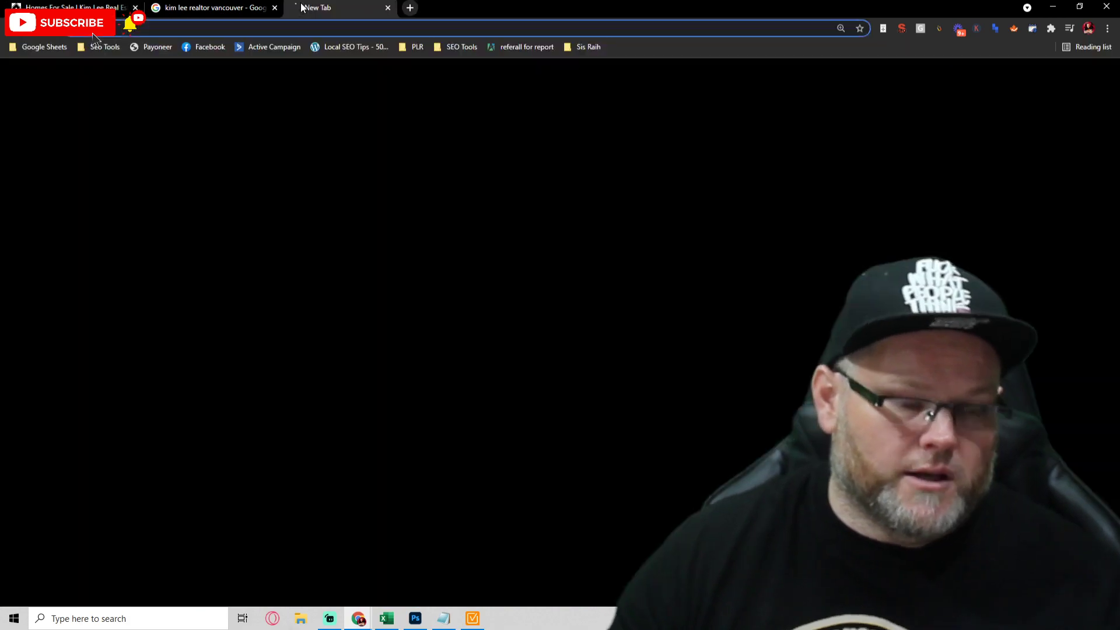
text(localfalcon.com/dashboard)
key(Return)
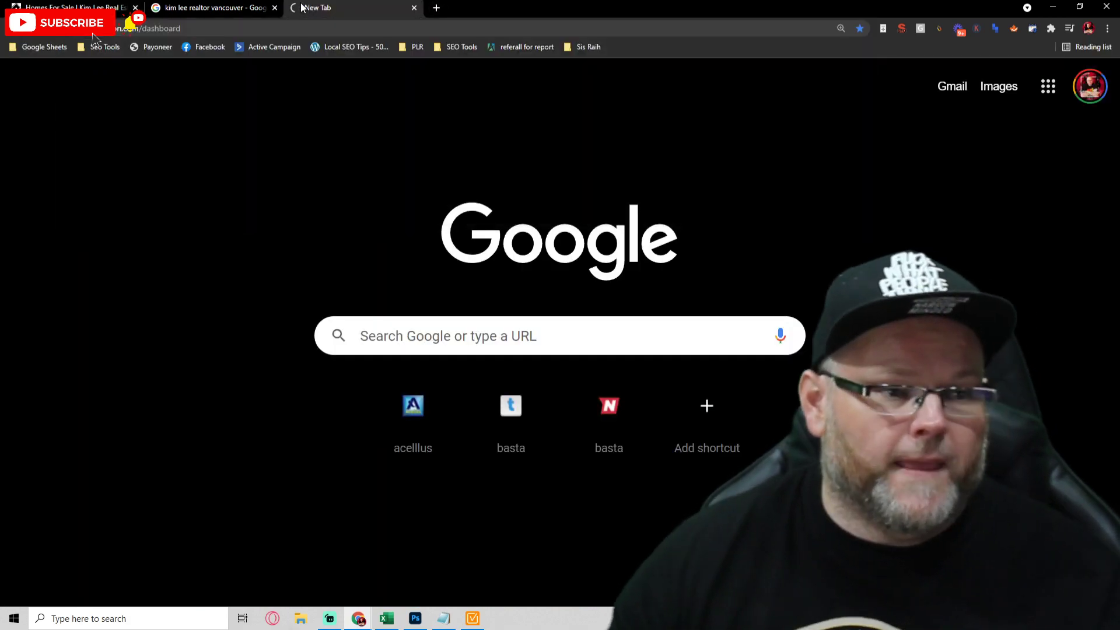
Select the realtor's full business name in Google's panel and bring Local Falcon forward.
click(94, 4)
scroll(412, 250, down, 8)
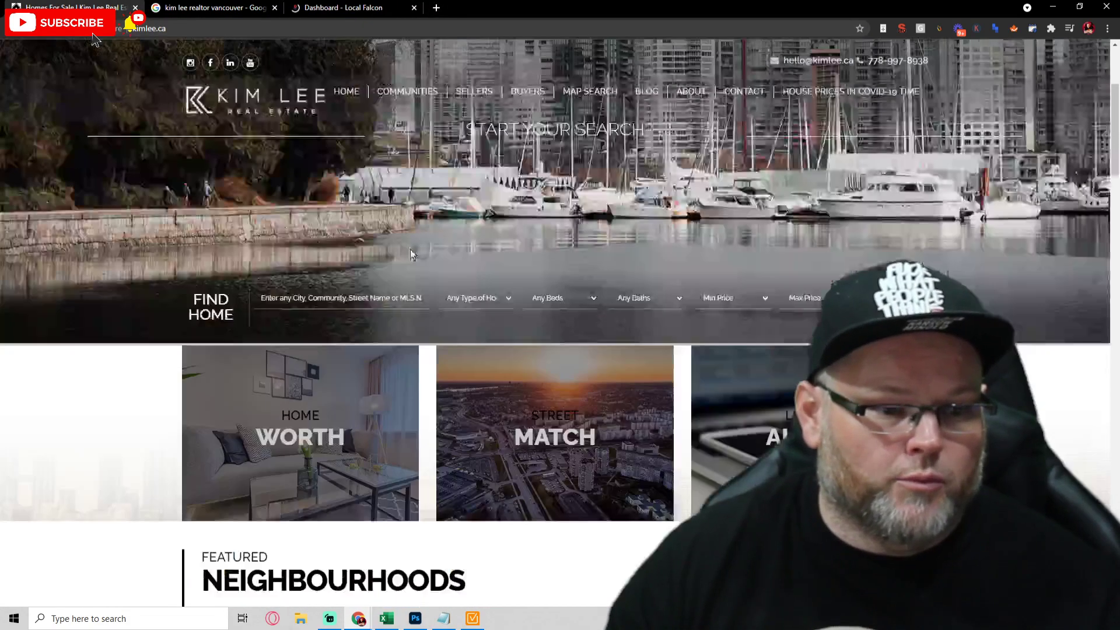
scroll(402, 242, up, 6)
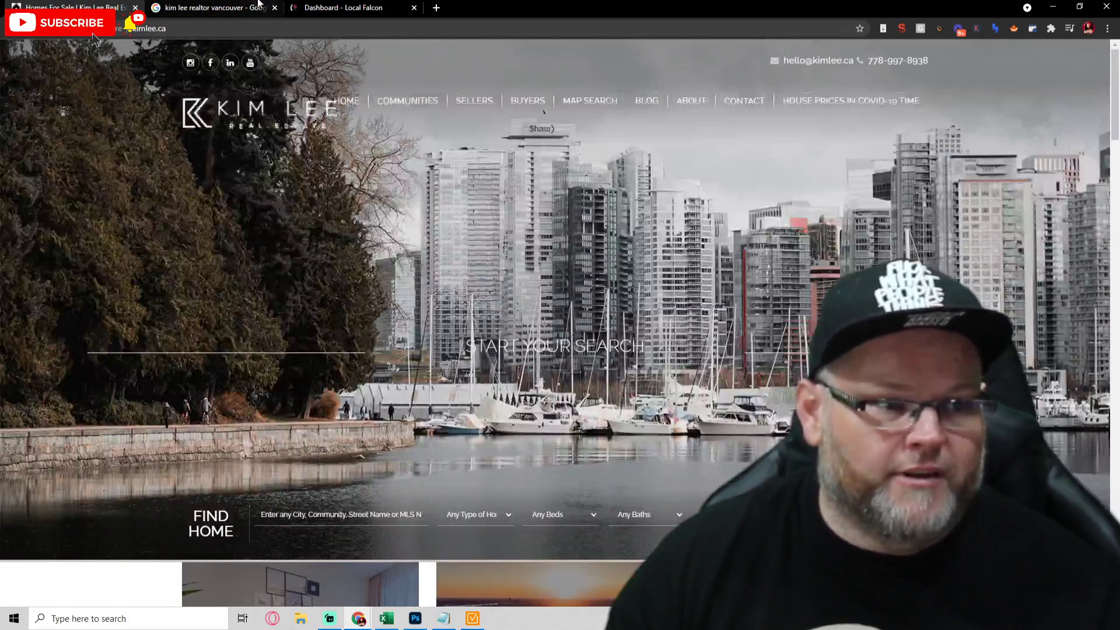
click(358, 5)
click(233, 7)
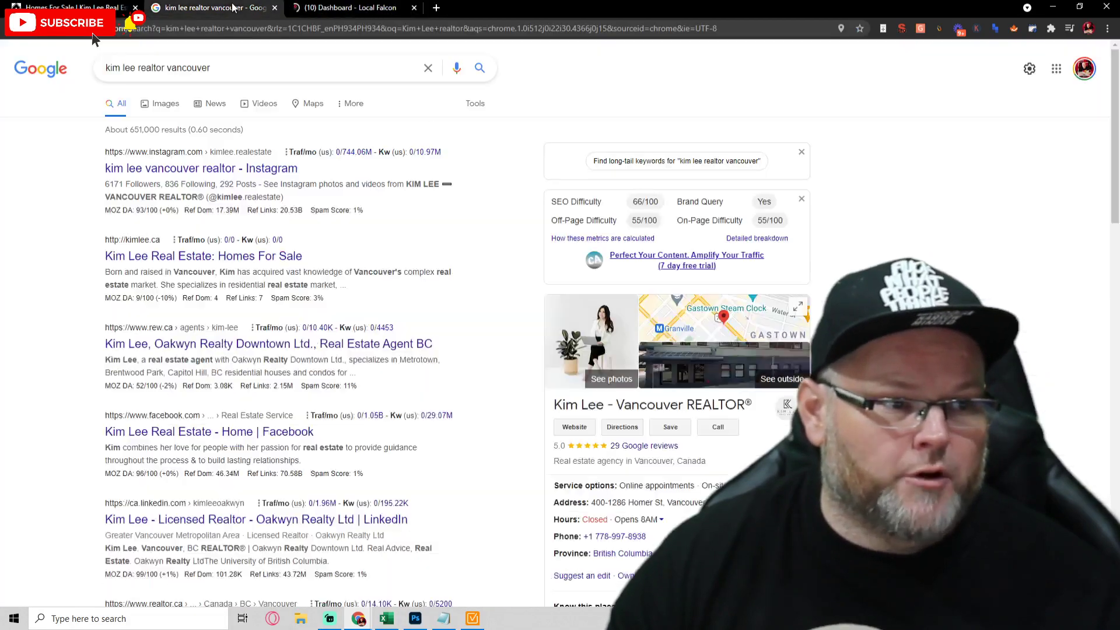
triple_click(586, 407)
key(ctrl+c)
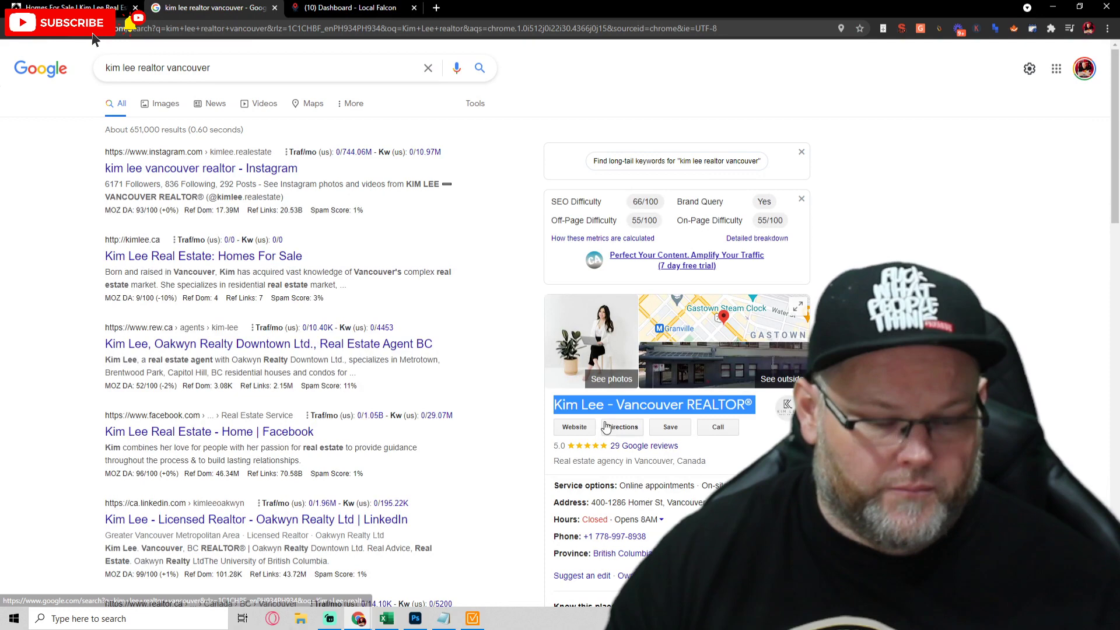
click(354, 7)
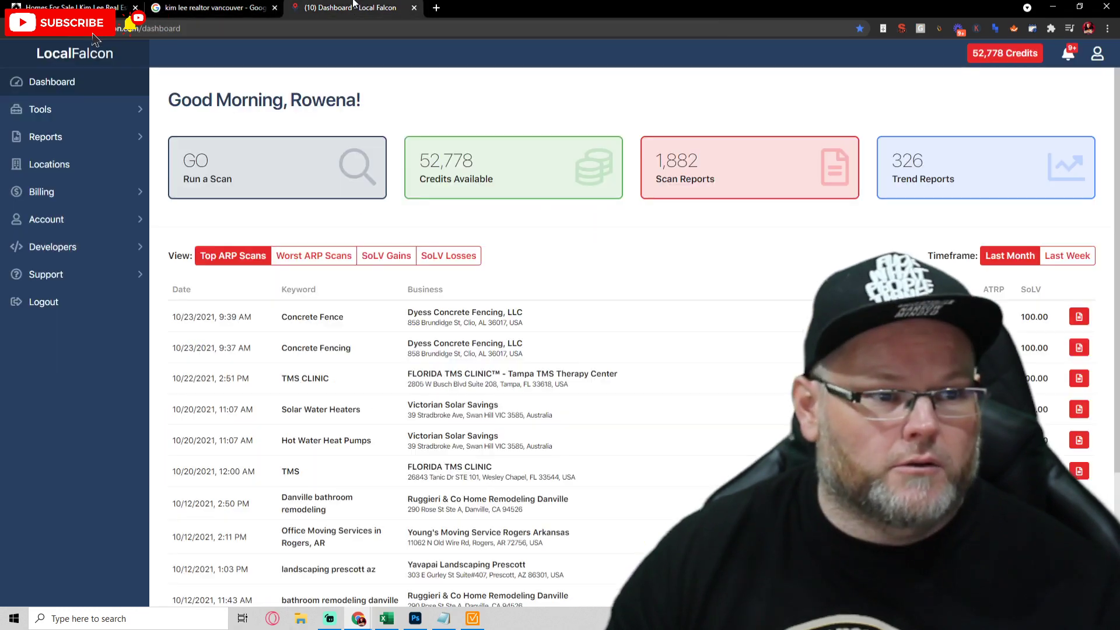
Add the Vancouver REALTOR® listing, found by its pasted business name, as the scan location.
click(75, 160)
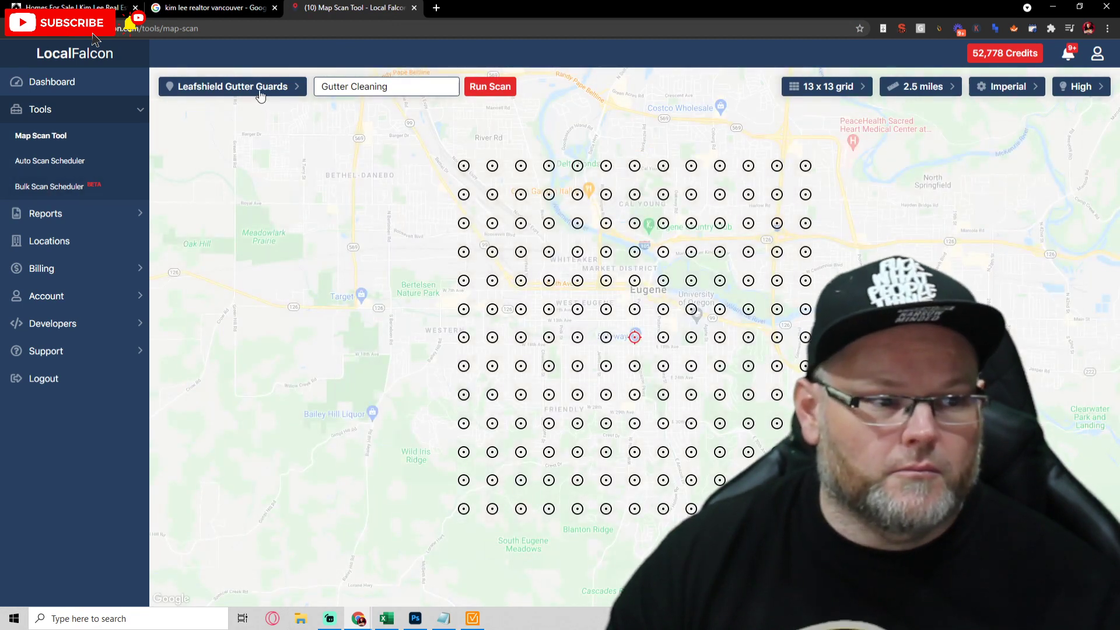
click(260, 95)
click(275, 313)
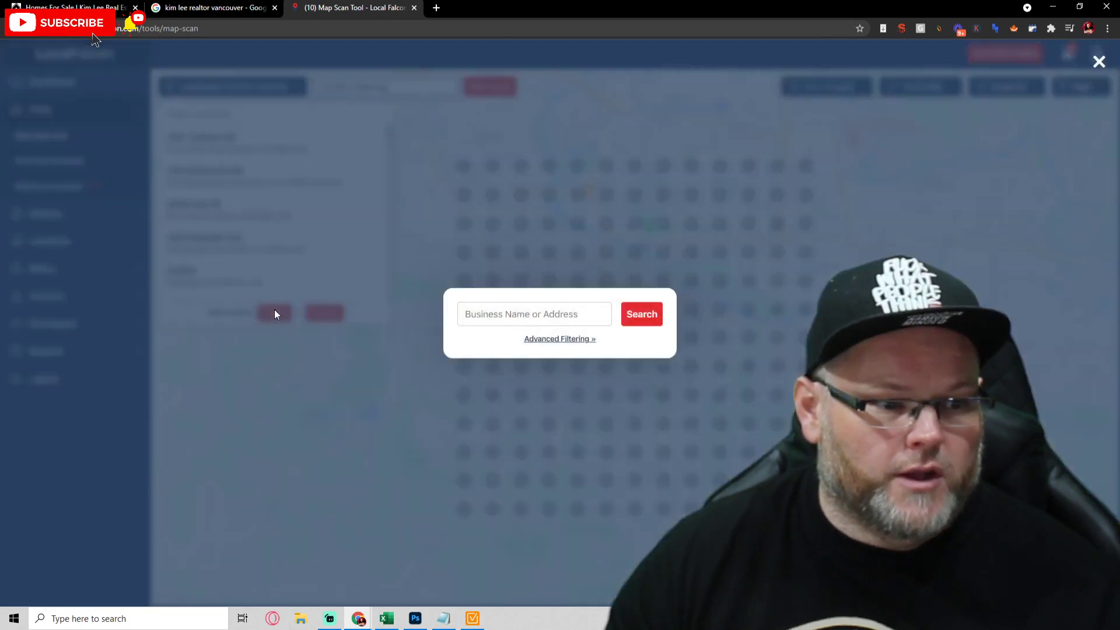
click(532, 319)
key(ctrl+v)
click(634, 316)
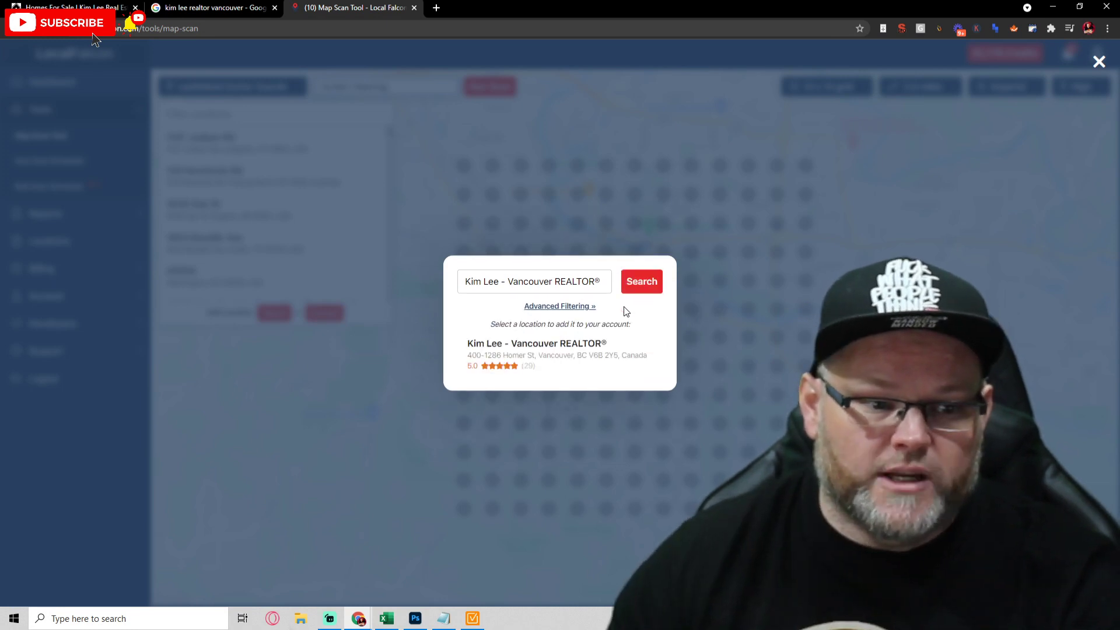
click(551, 350)
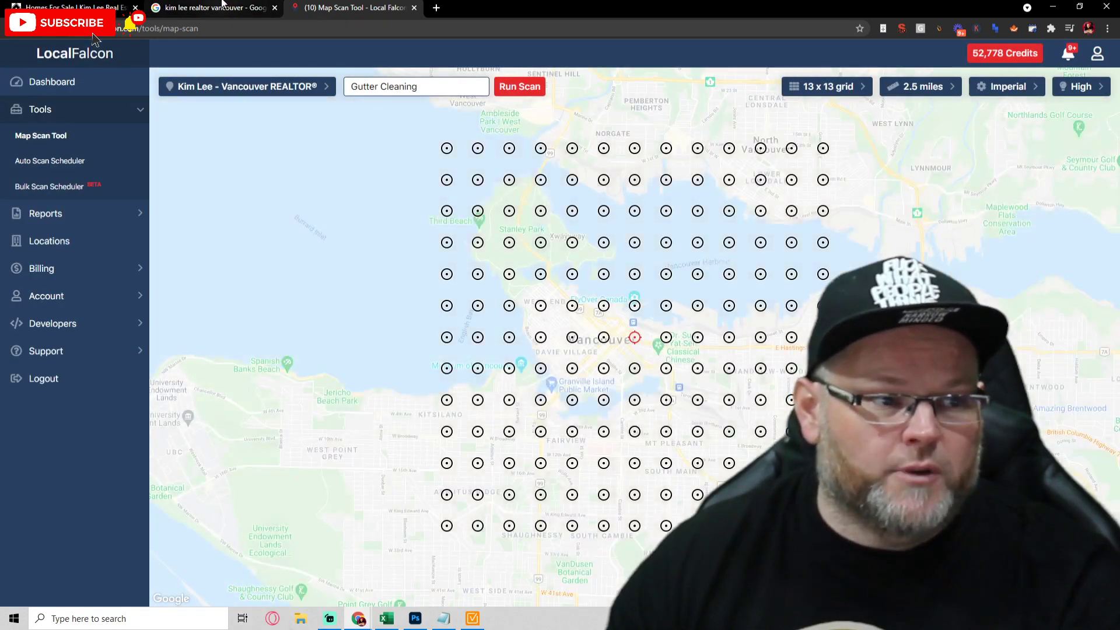
Take 'realtor vancouver' from the Google query as keyword and run the map scan.
click(222, 7)
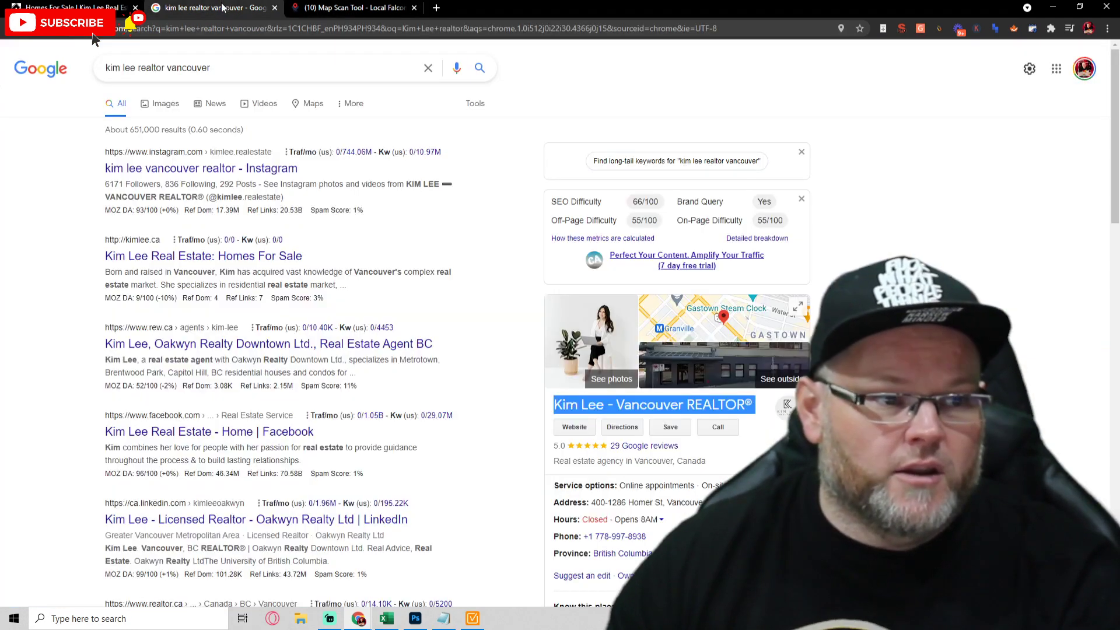
click(229, 69)
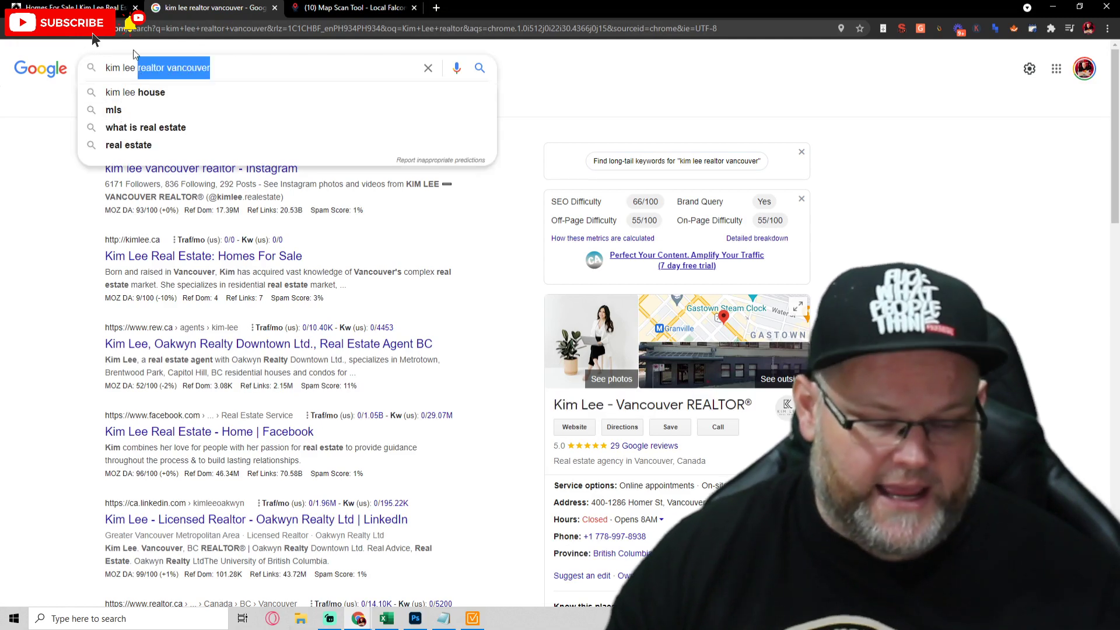
click(350, 7)
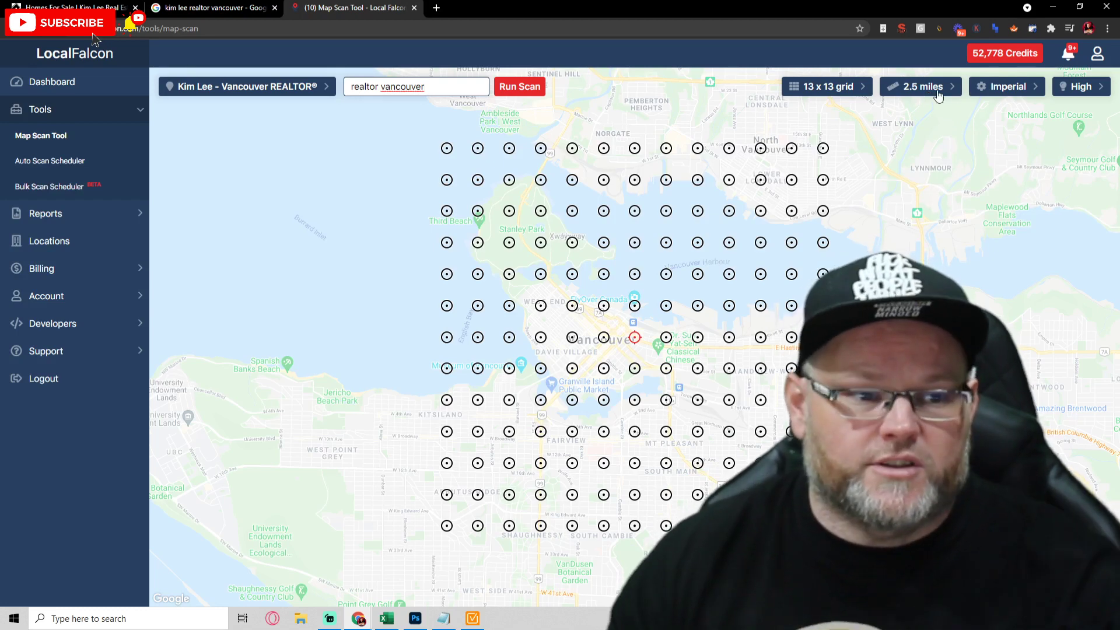
click(535, 96)
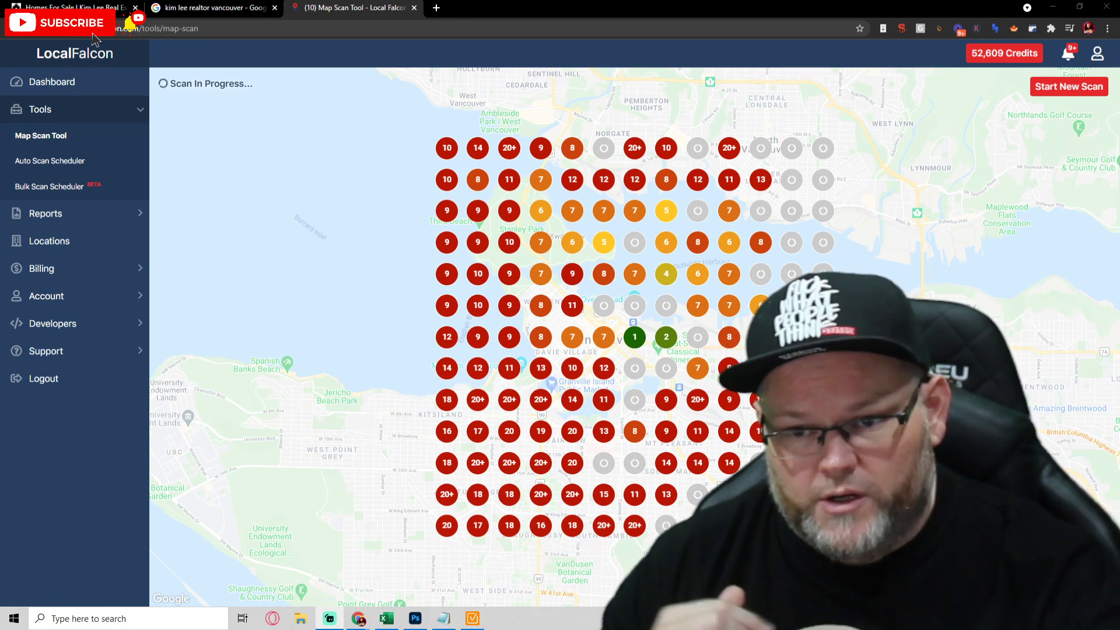
Trim the Google query to 'realtor vancouver', search it, and scroll to the local pack.
click(210, 8)
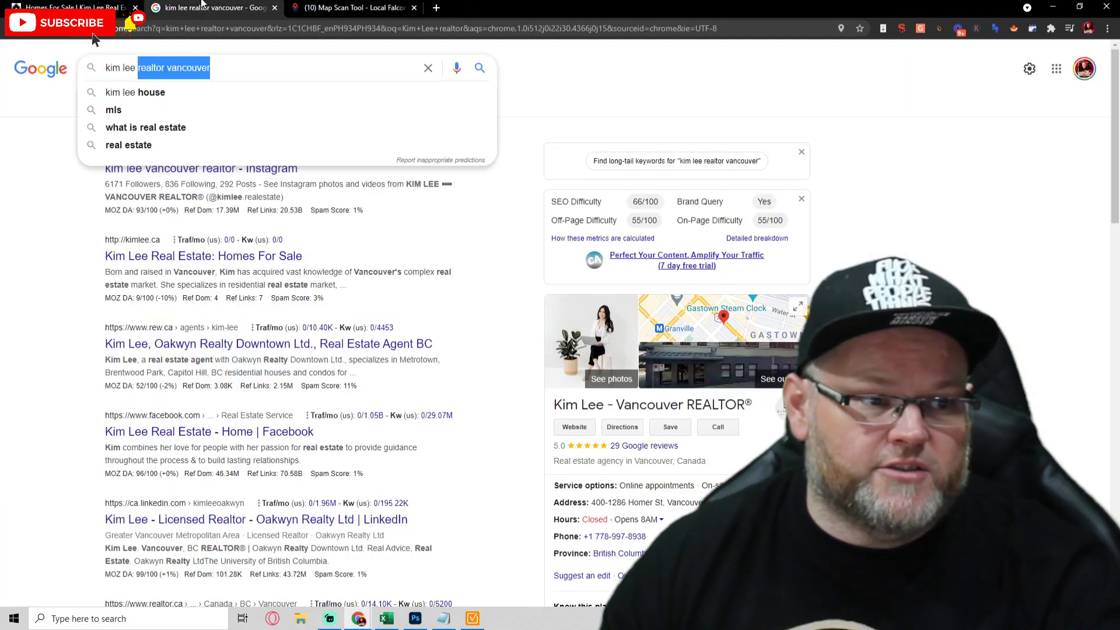
drag(207, 72, 139, 71)
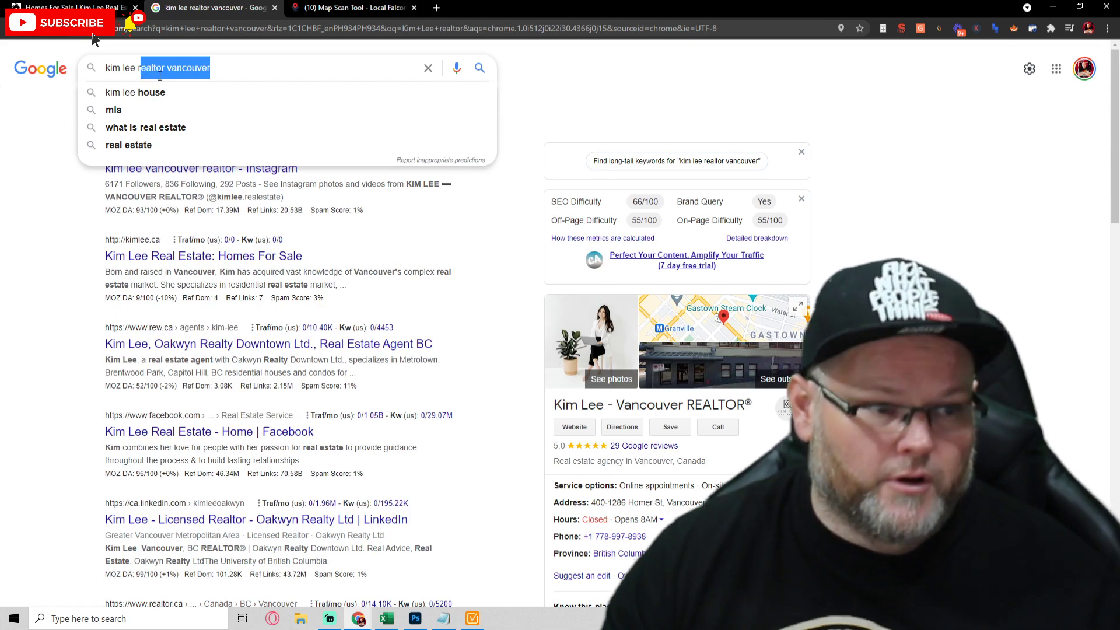
click(140, 68)
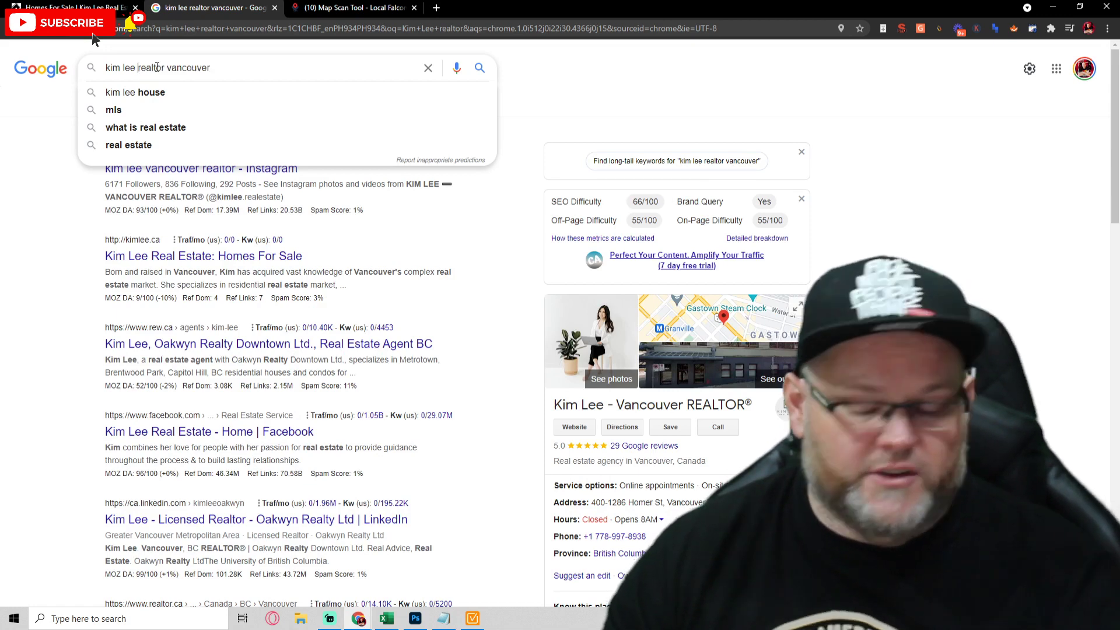
key(BackSpace)
key(BackSpace)
key(BackSpace)
key(BackSpace)
key(BackSpace)
key(BackSpace)
key(BackSpace)
key(BackSpace)
key(Return)
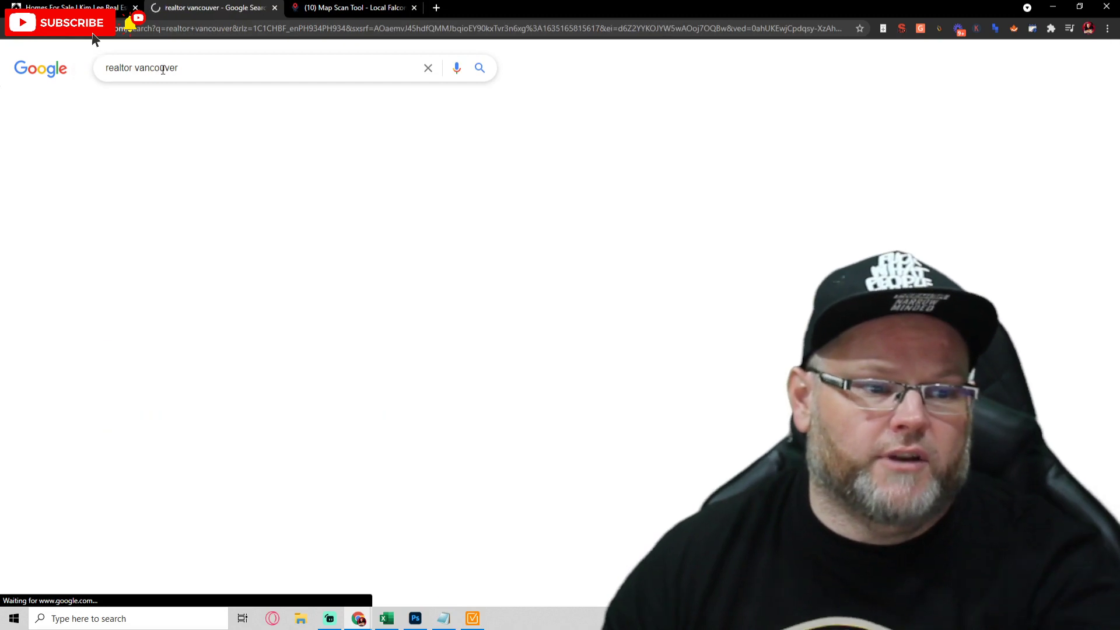
scroll(180, 173, down, 6)
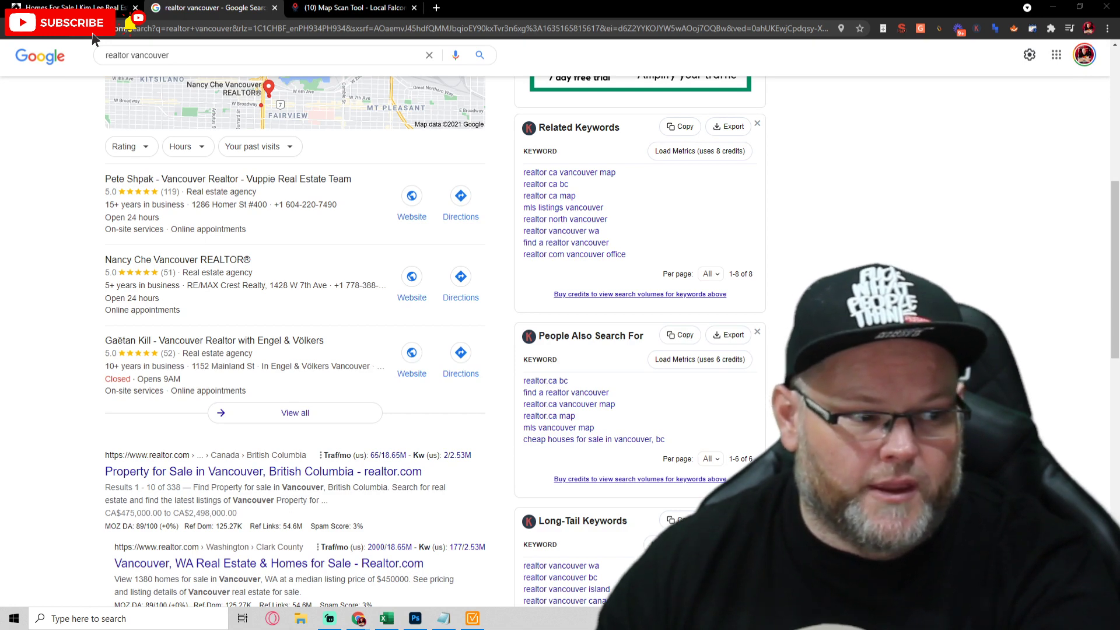
click(151, 619)
text(epi)
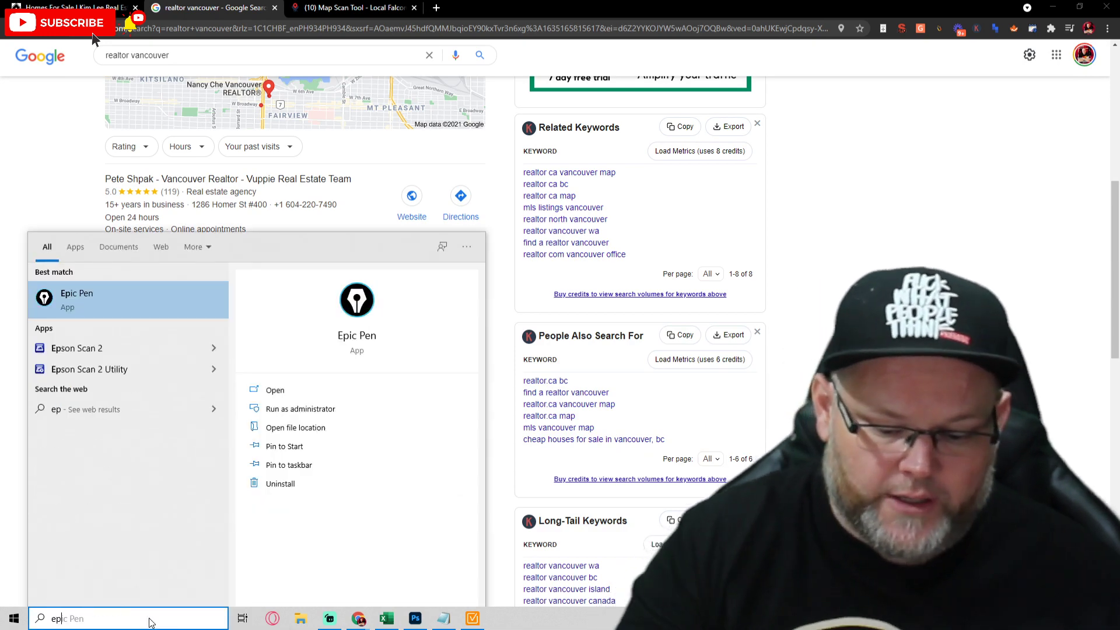
click(110, 307)
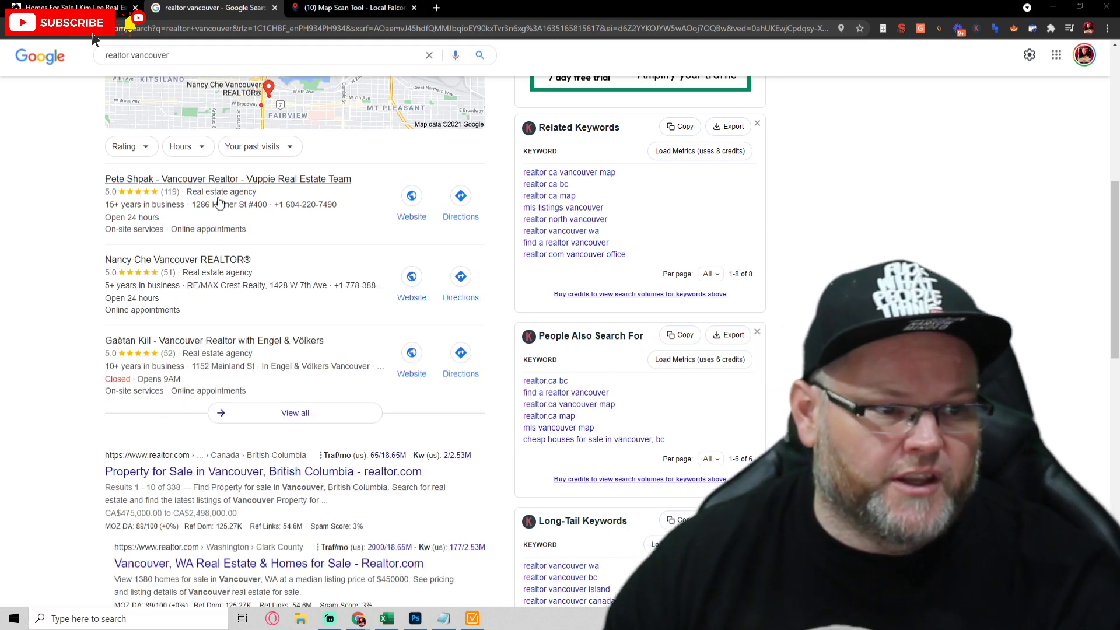
scroll(193, 260, up, 4)
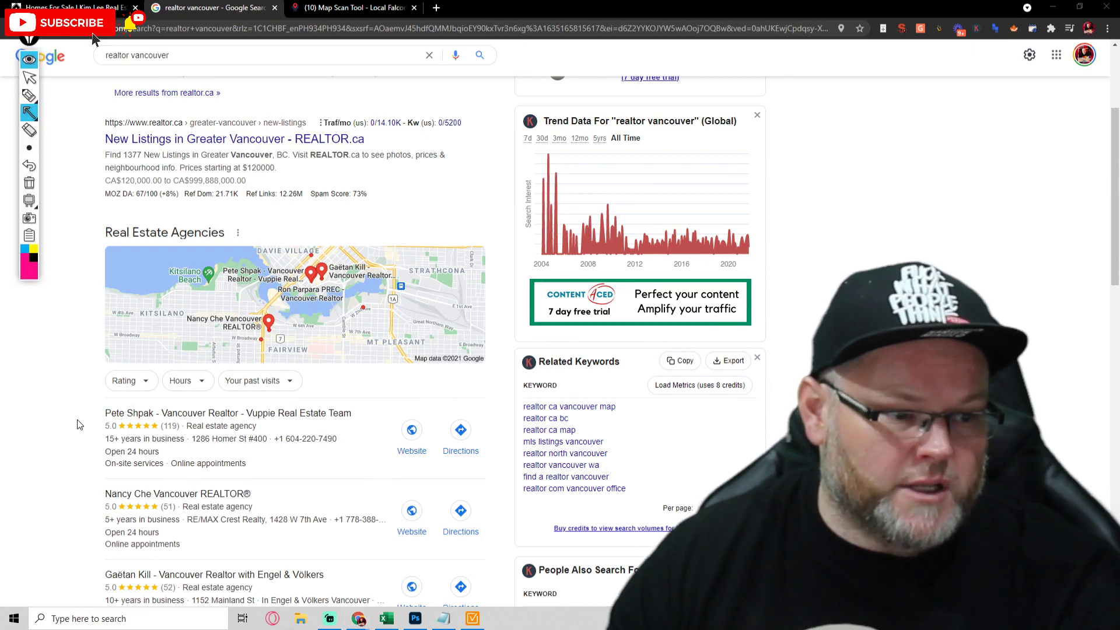
double_click(203, 322)
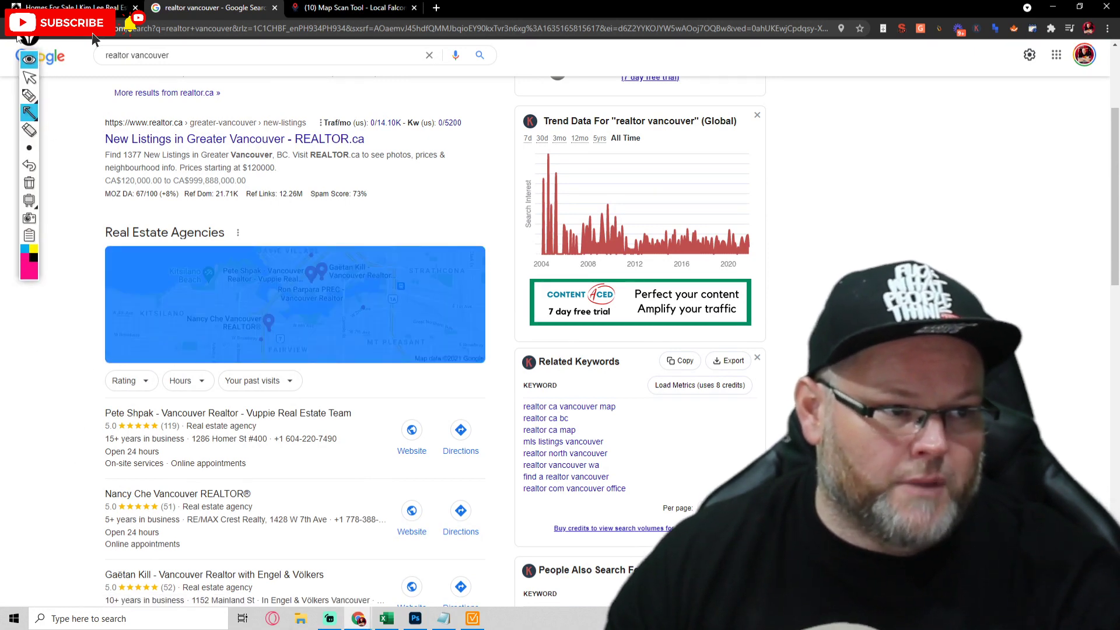
click(20, 40)
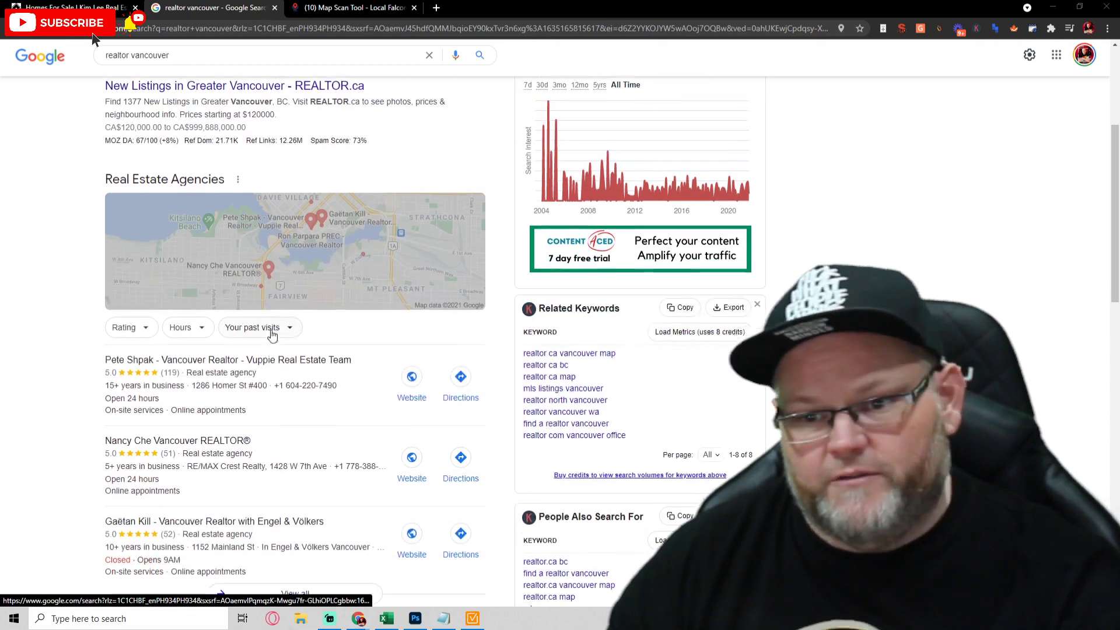
scroll(281, 329, down, 1)
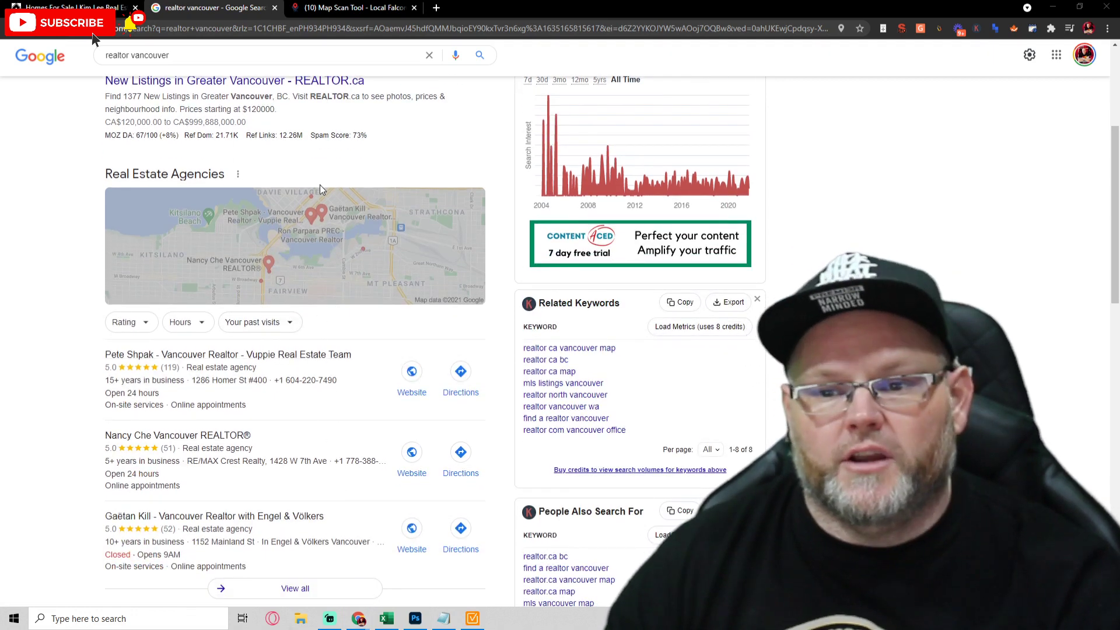
scroll(324, 273, up, 1)
scroll(325, 273, up, 3)
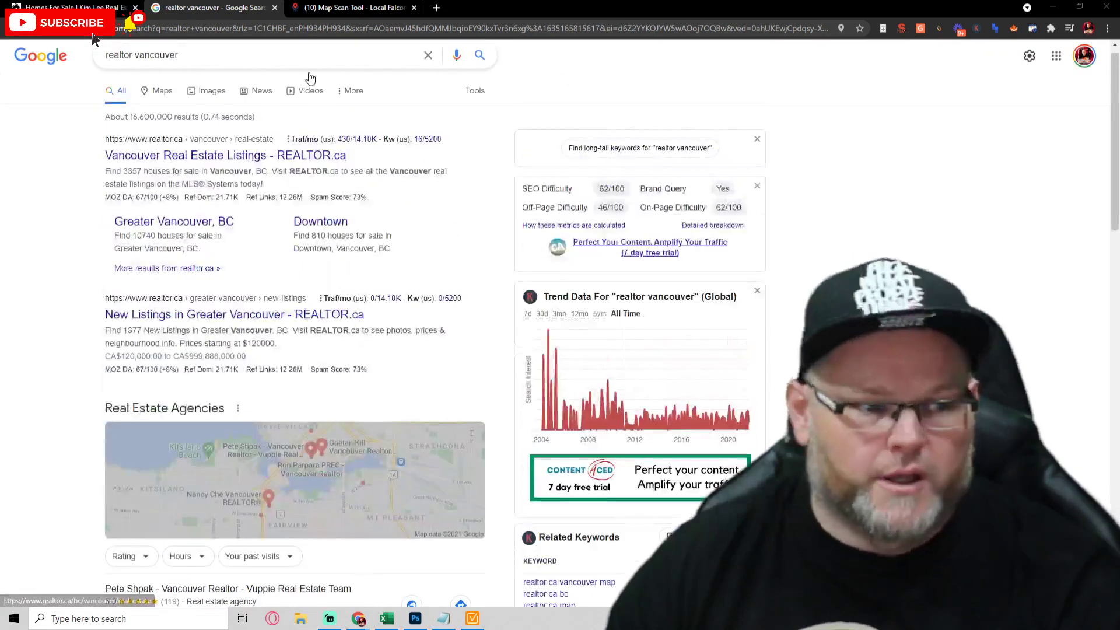
Glance at the realtor vancouver results, then return to the running Local Falcon scan.
click(352, 5)
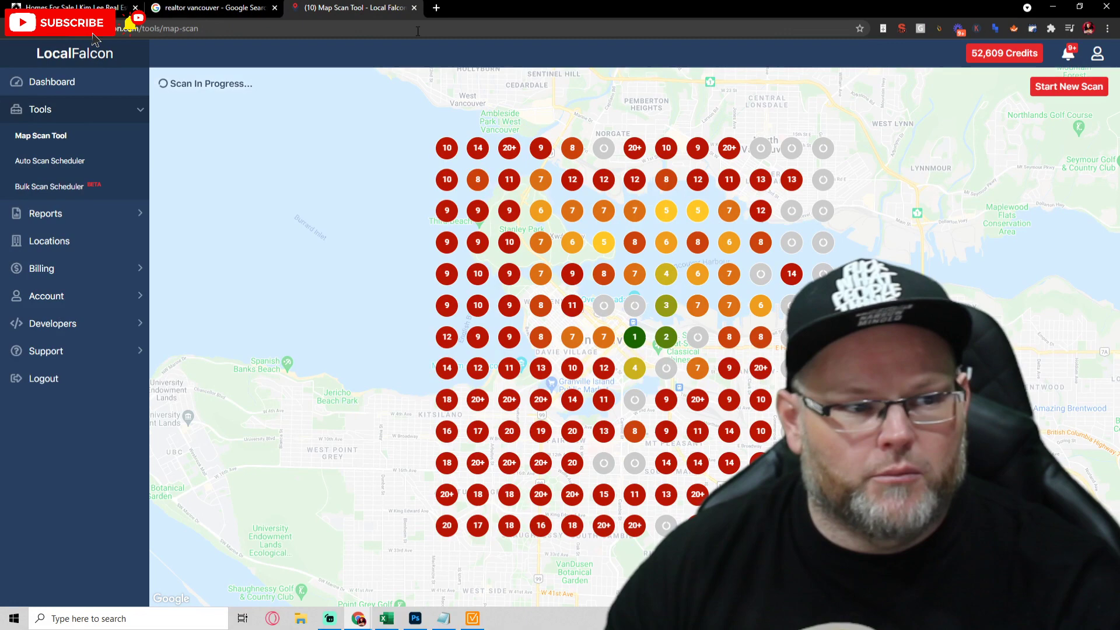
click(213, 5)
scroll(327, 301, down, 6)
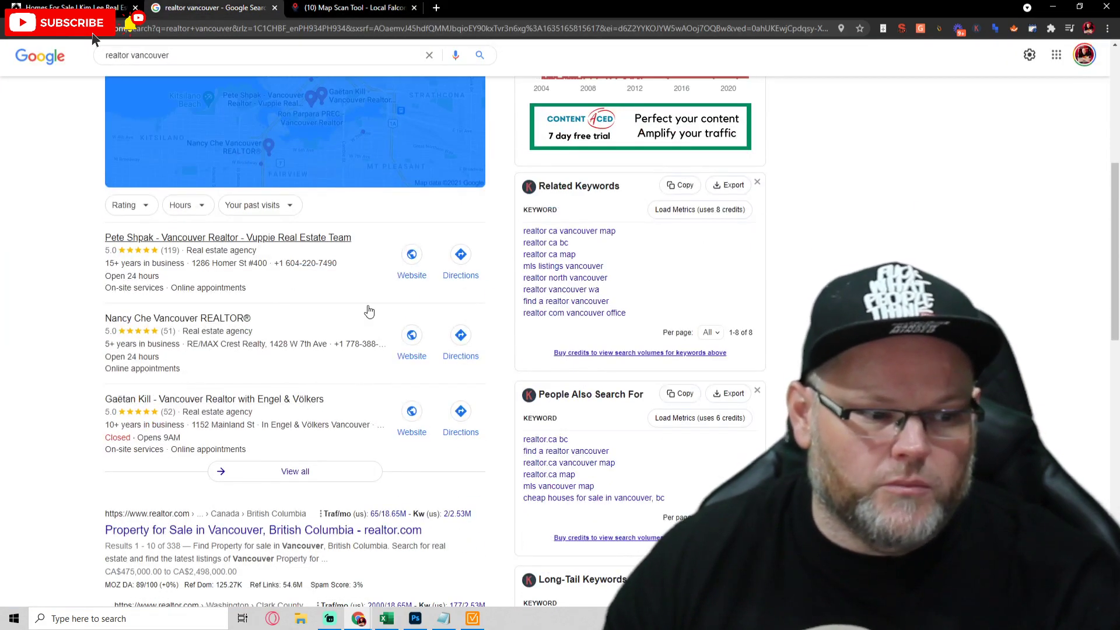
click(329, 9)
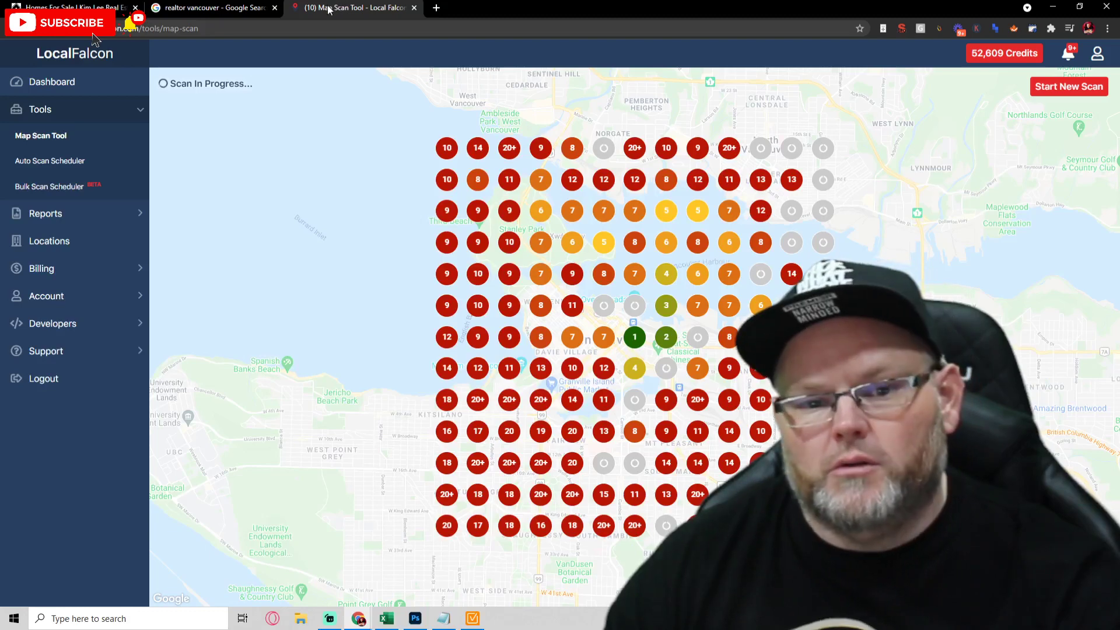